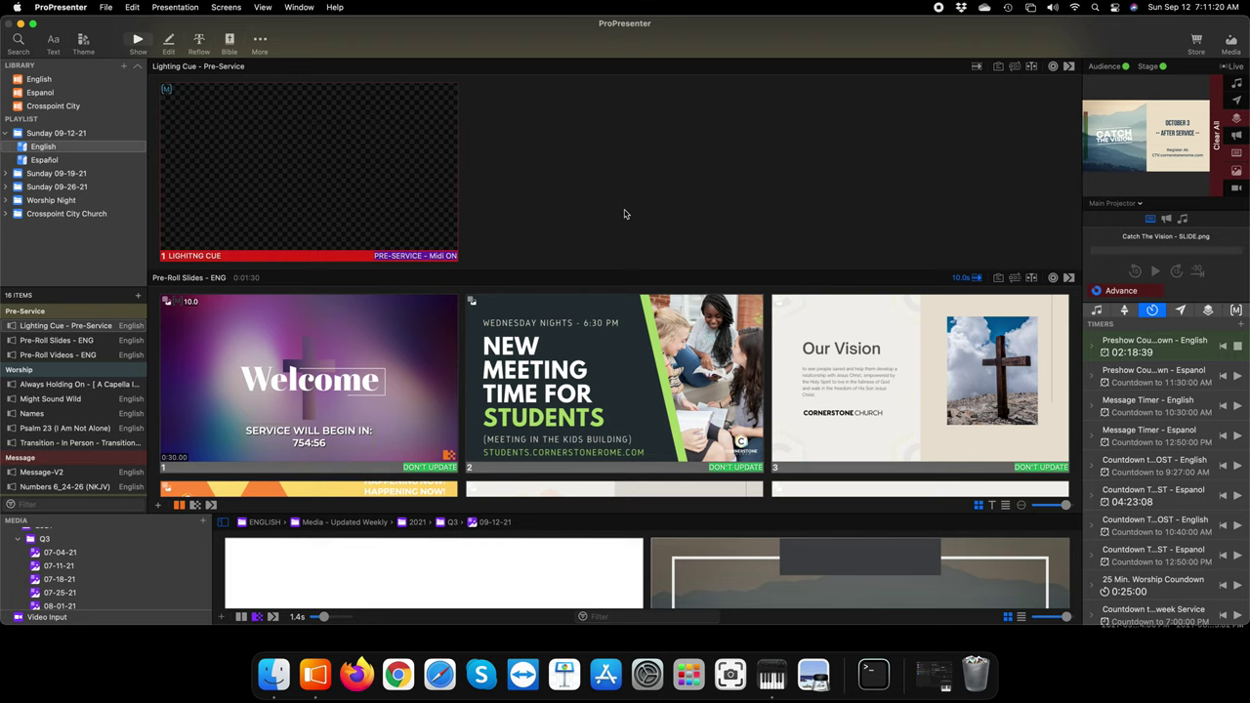
Switch to Finder and preview Slide1.jpeg and Slide2.jpeg in the ministry report subfolder of the Romans folder
click(273, 673)
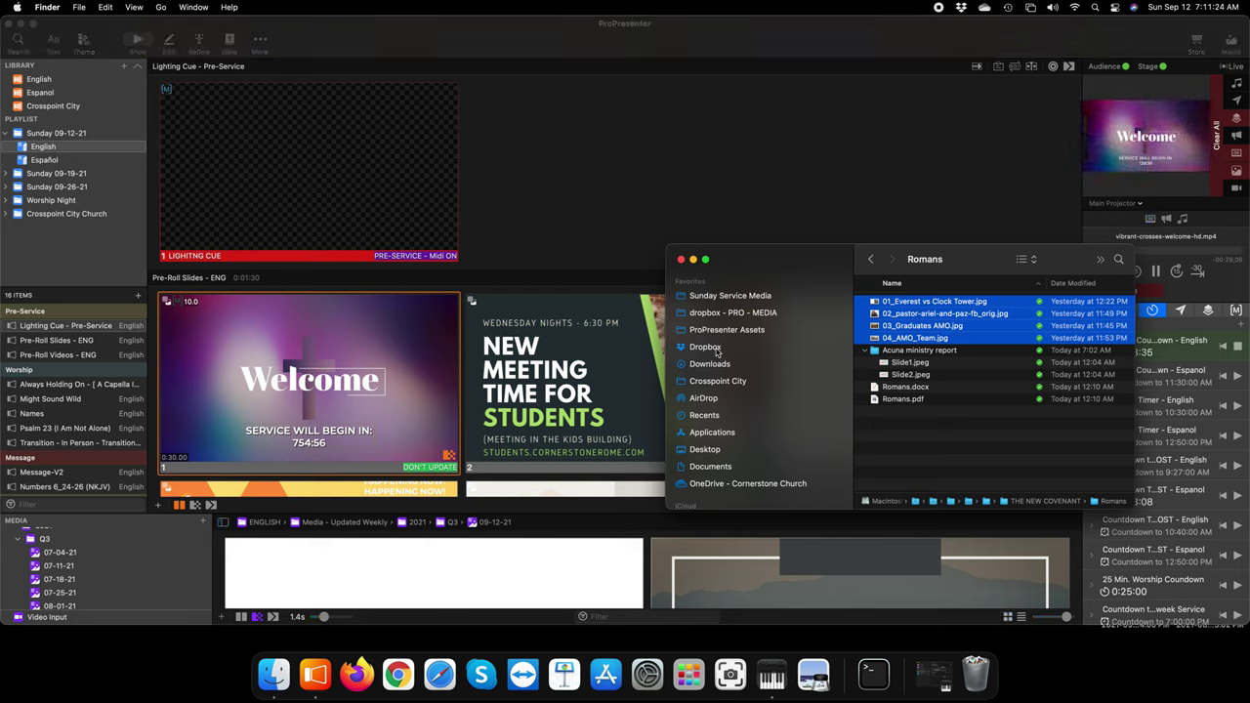
click(918, 374)
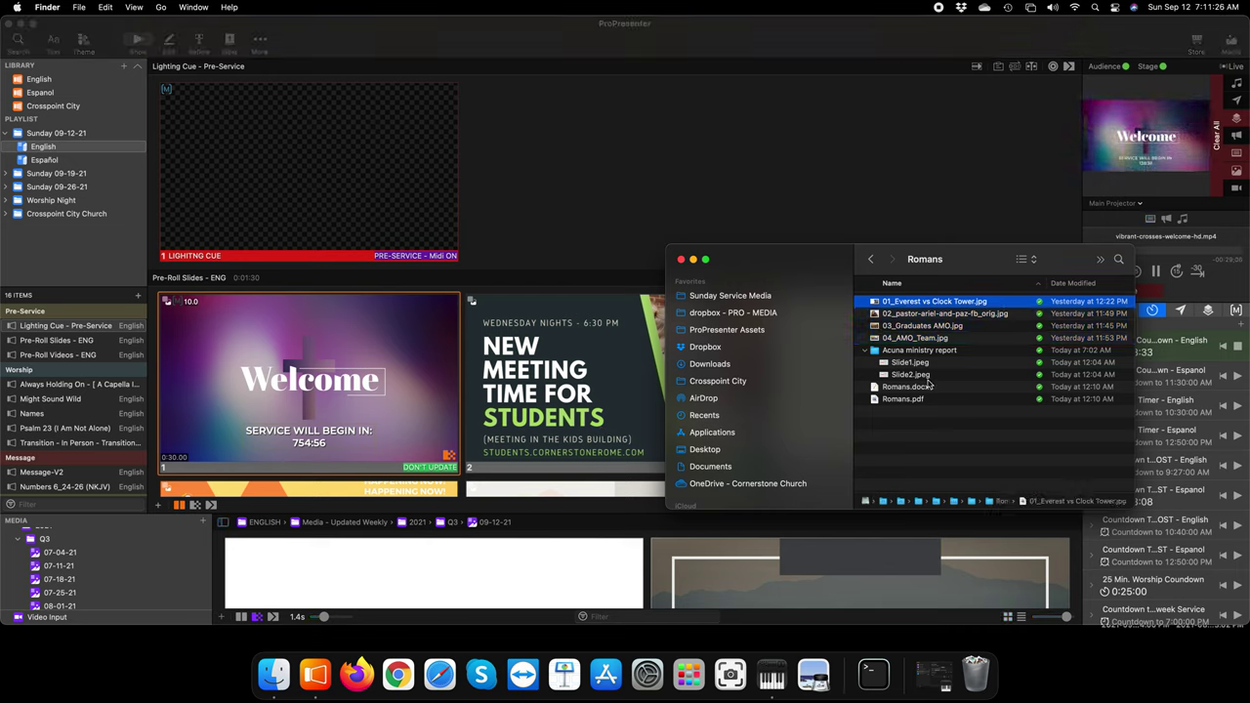
key(Up)
key(Up)
key(Up)
key(Down)
key(Down)
key(space)
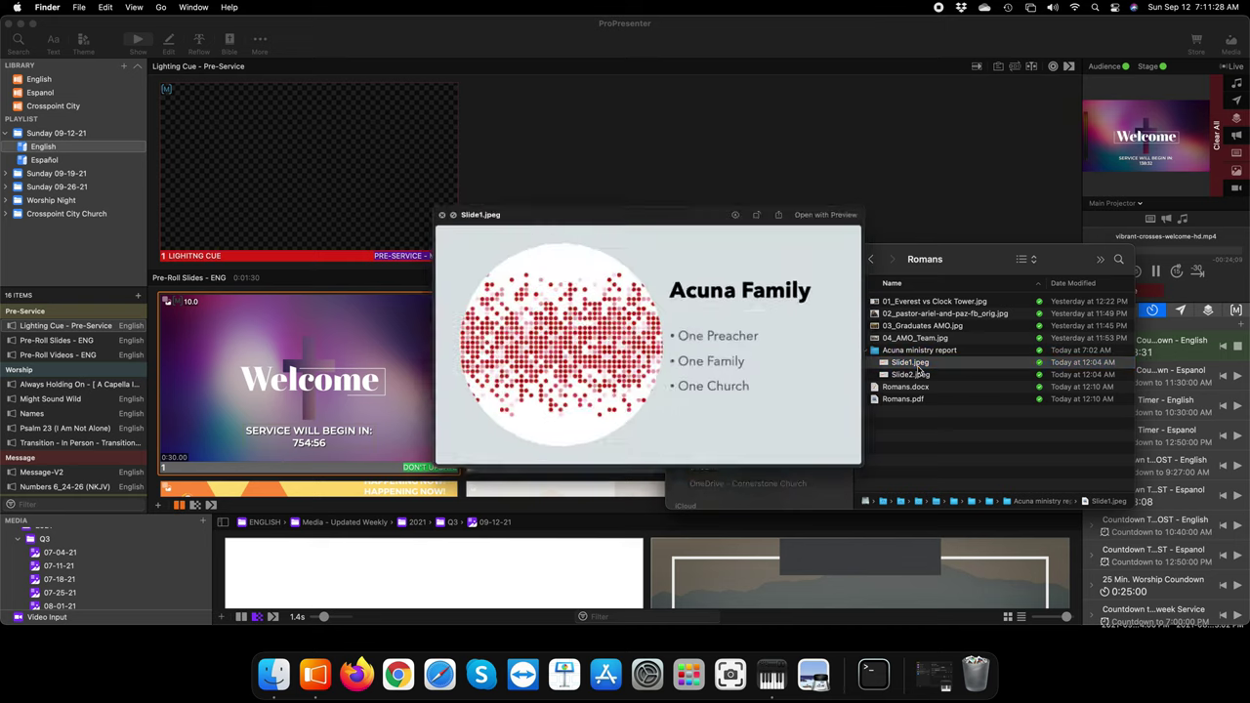
key(Down)
key(Up)
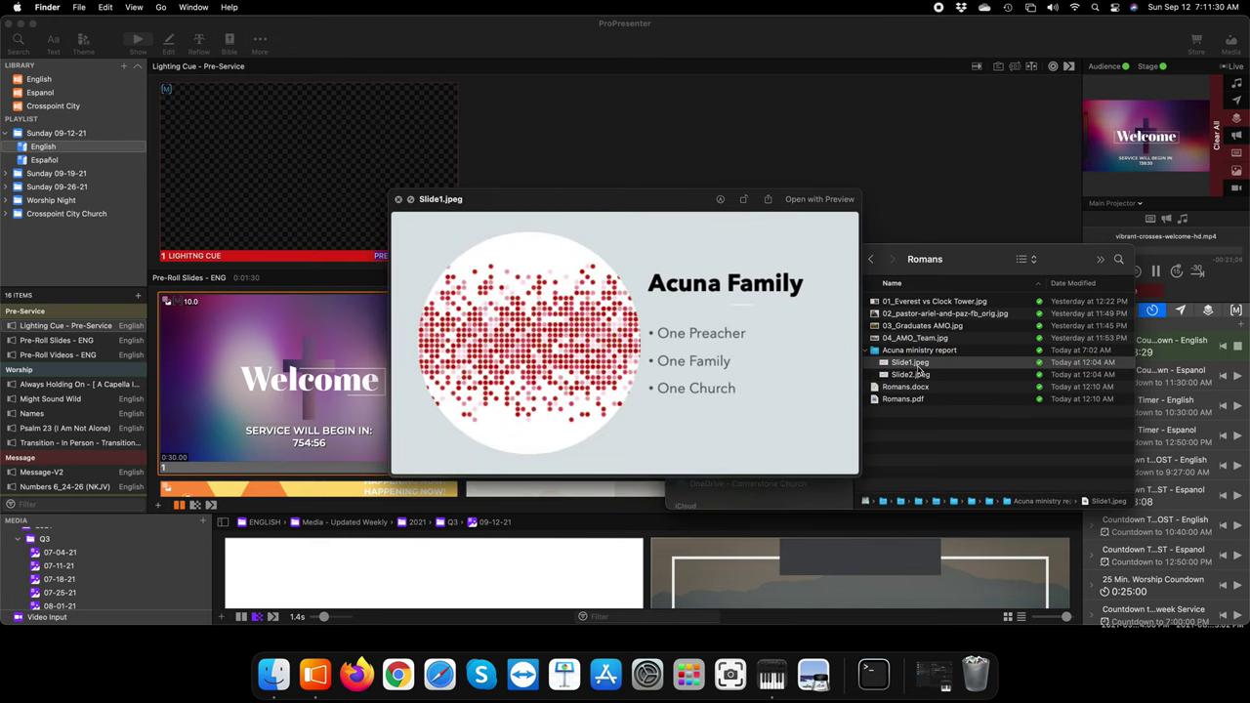
Preview the four numbered images in the Romans folder, from 01_Everest vs Clock Tower.jpg through 04_AMO_Team.jpg, and close the preview
click(898, 303)
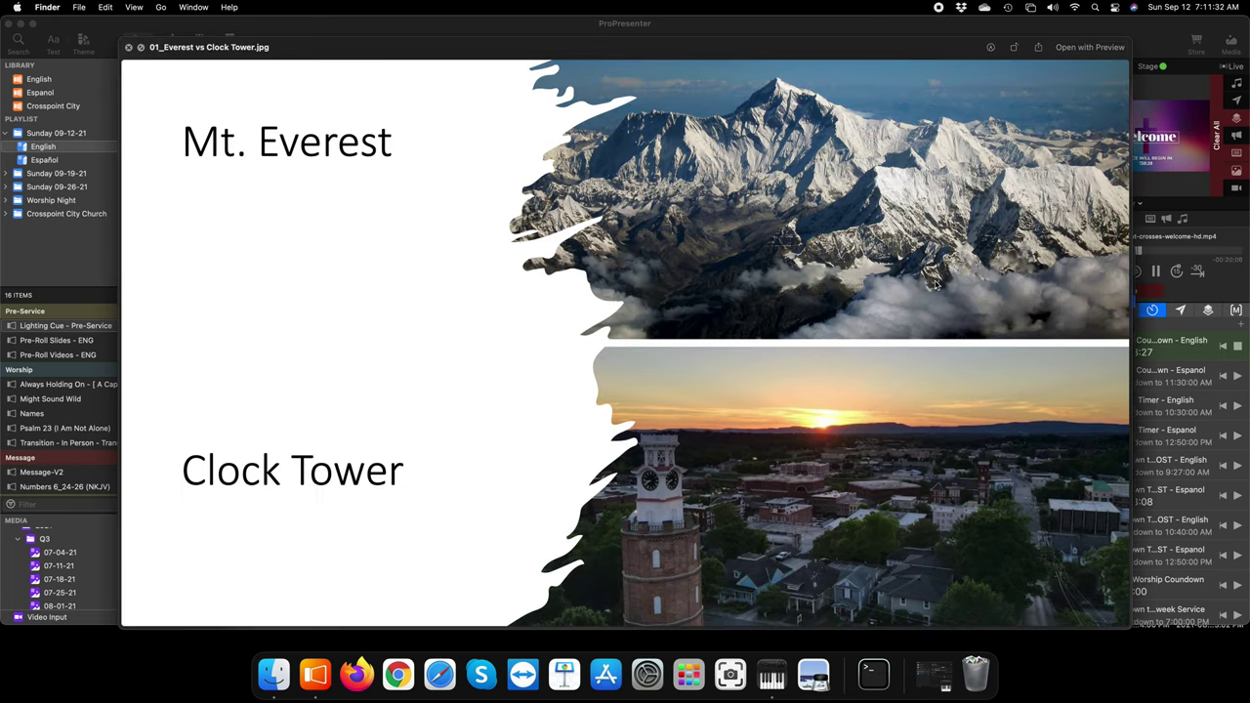
key(Down)
key(Down)
key(Down)
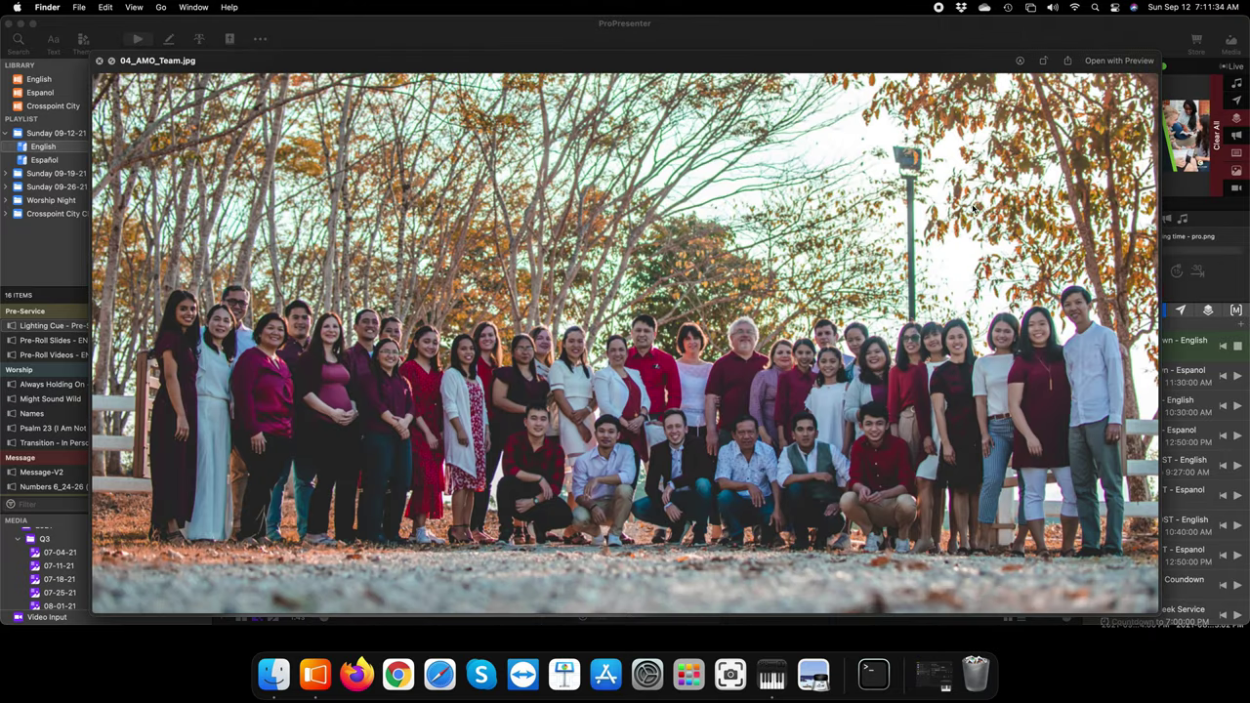
key(space)
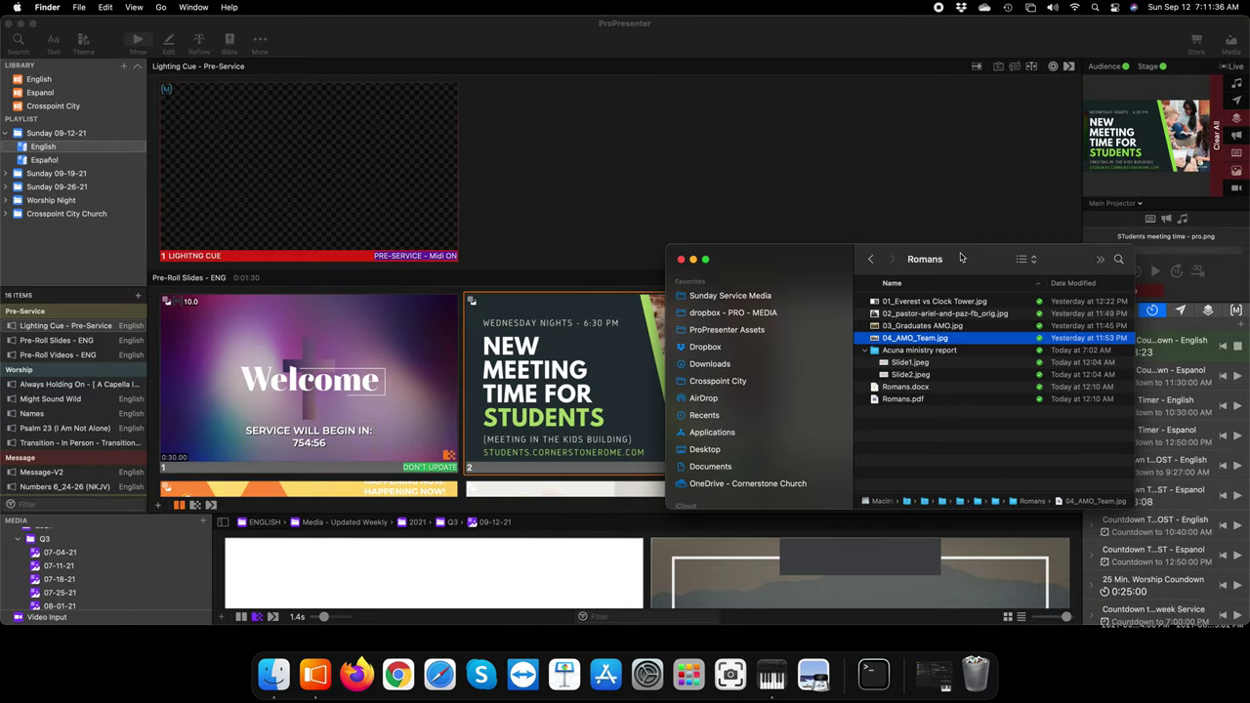
Go to Dropbox and open the 2021 folder inside Message Notes - English
drag(961, 257, 819, 163)
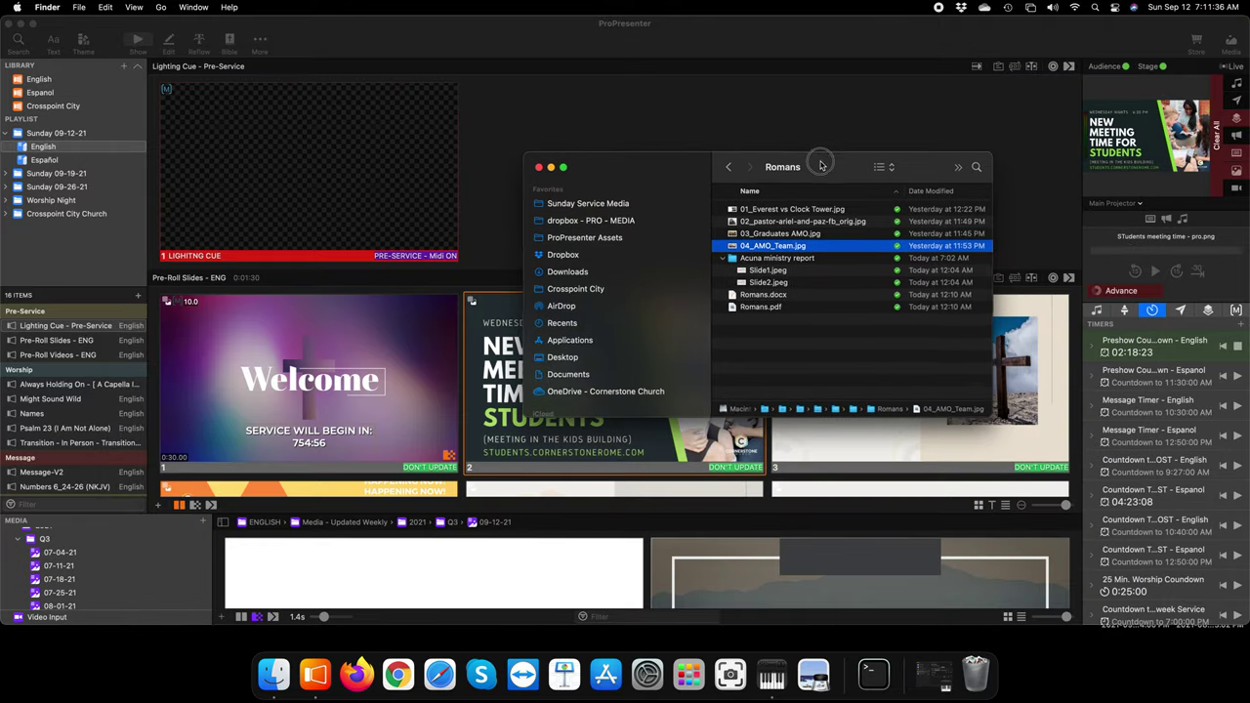
click(562, 257)
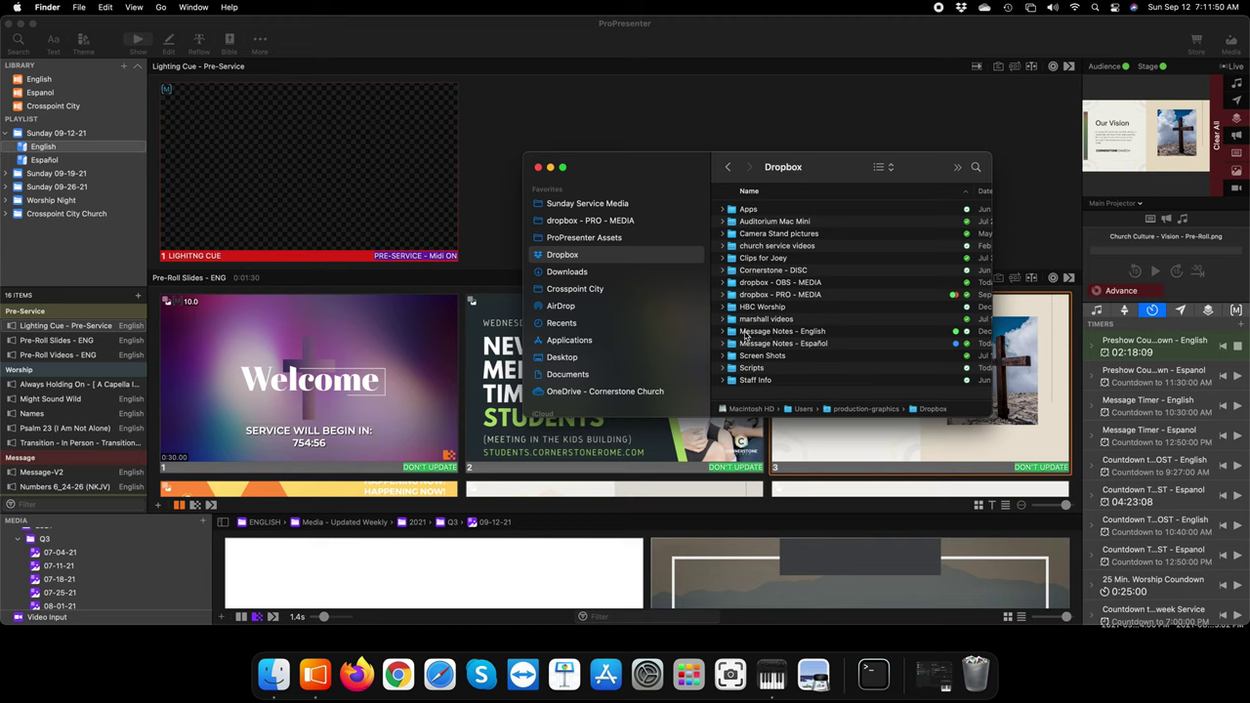
double_click(744, 334)
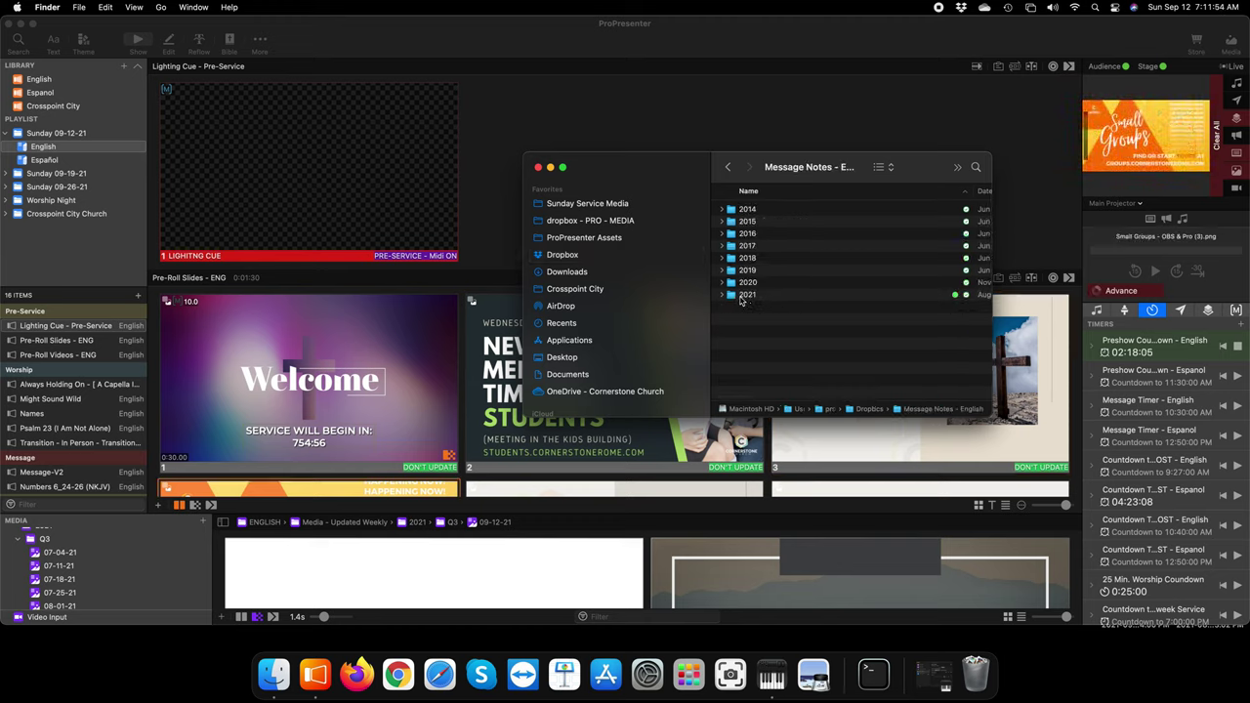
double_click(744, 295)
scroll(848, 334, down, 5)
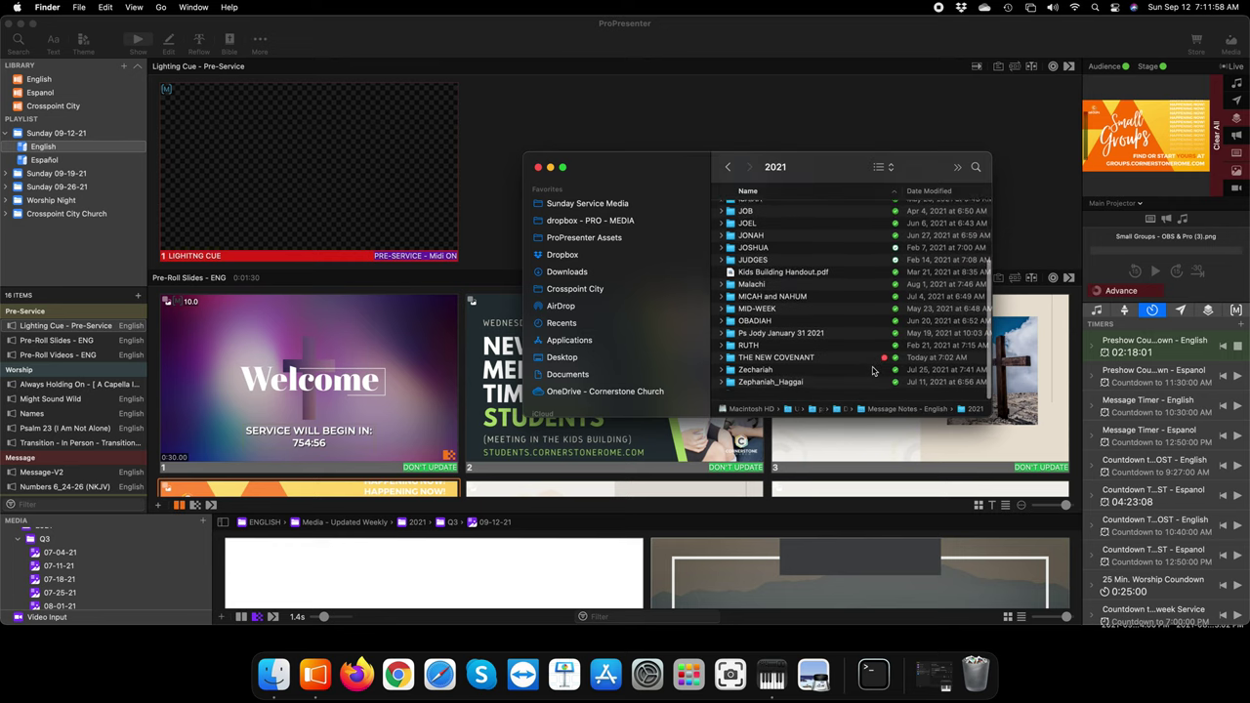
Replace the red tag on the THE NEW COVENANT folder with a green tag
double_click(787, 364)
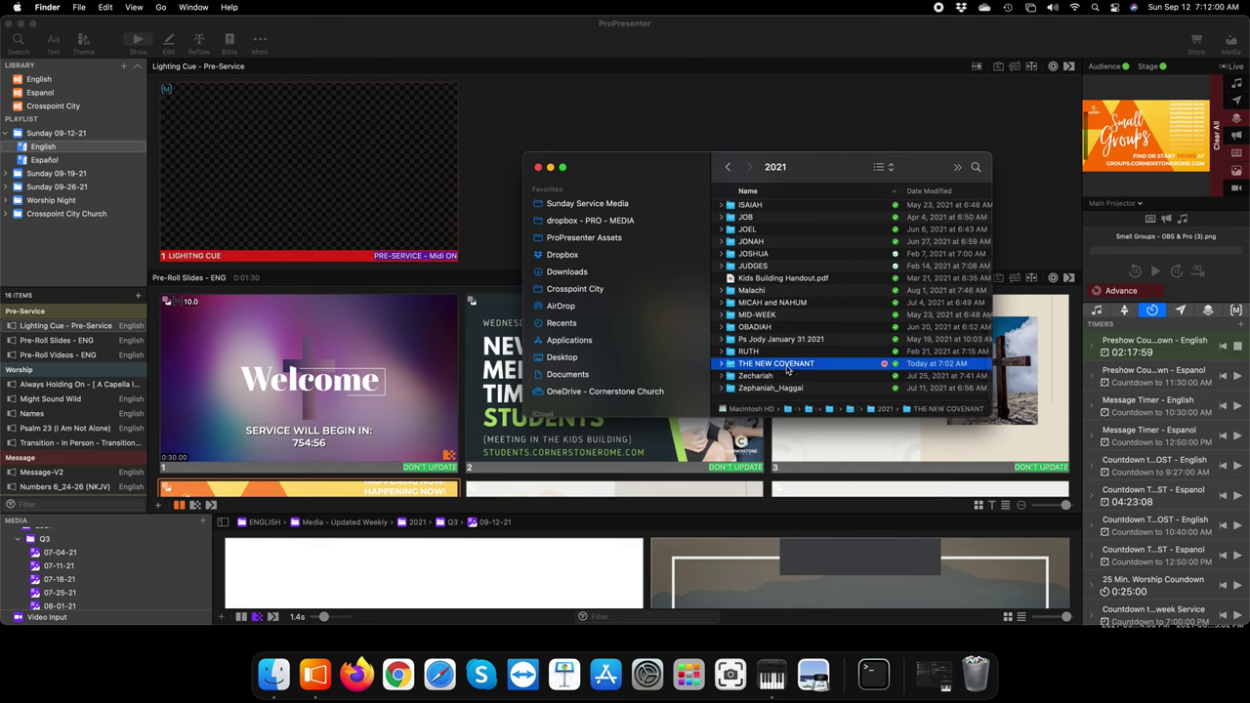
click(730, 171)
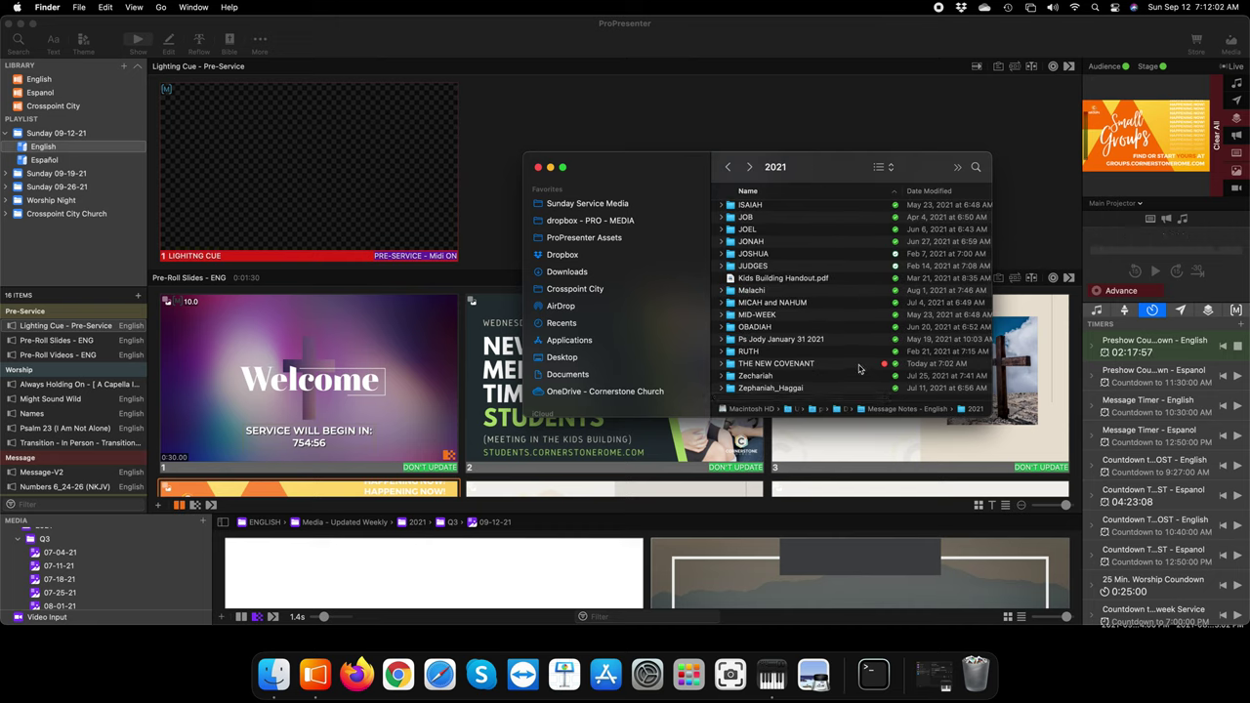
right_click(863, 363)
click(918, 501)
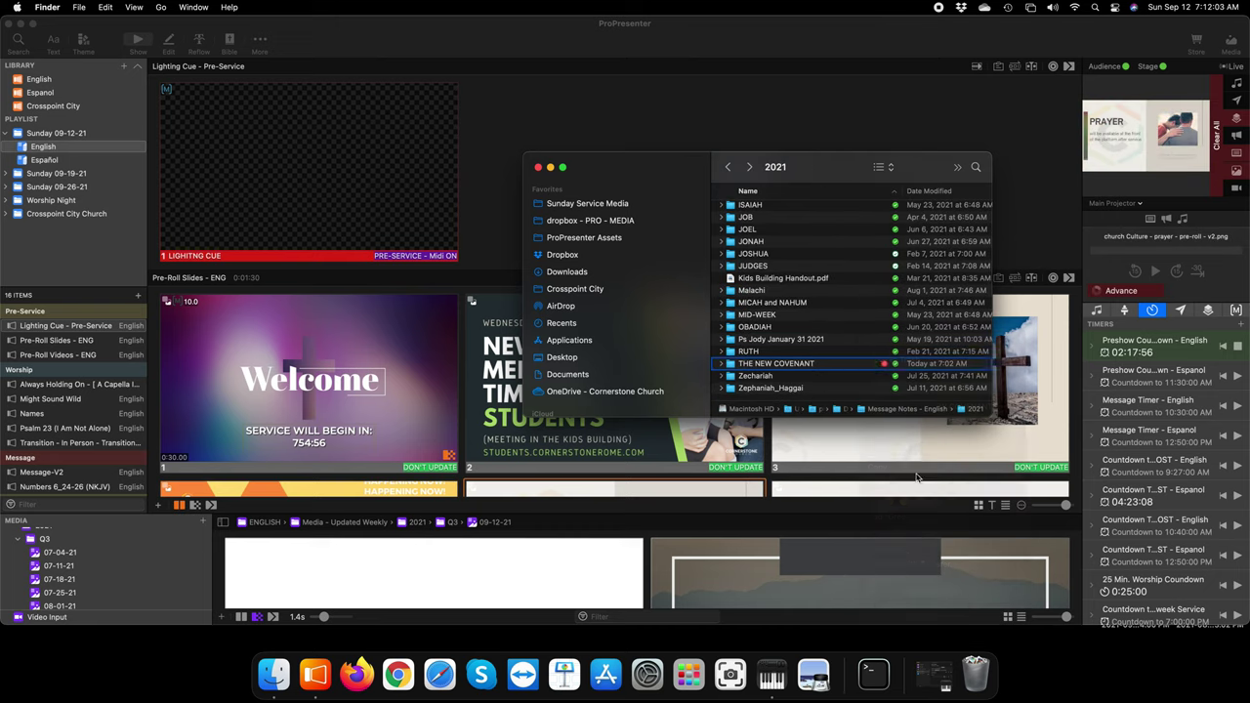
right_click(860, 365)
click(872, 501)
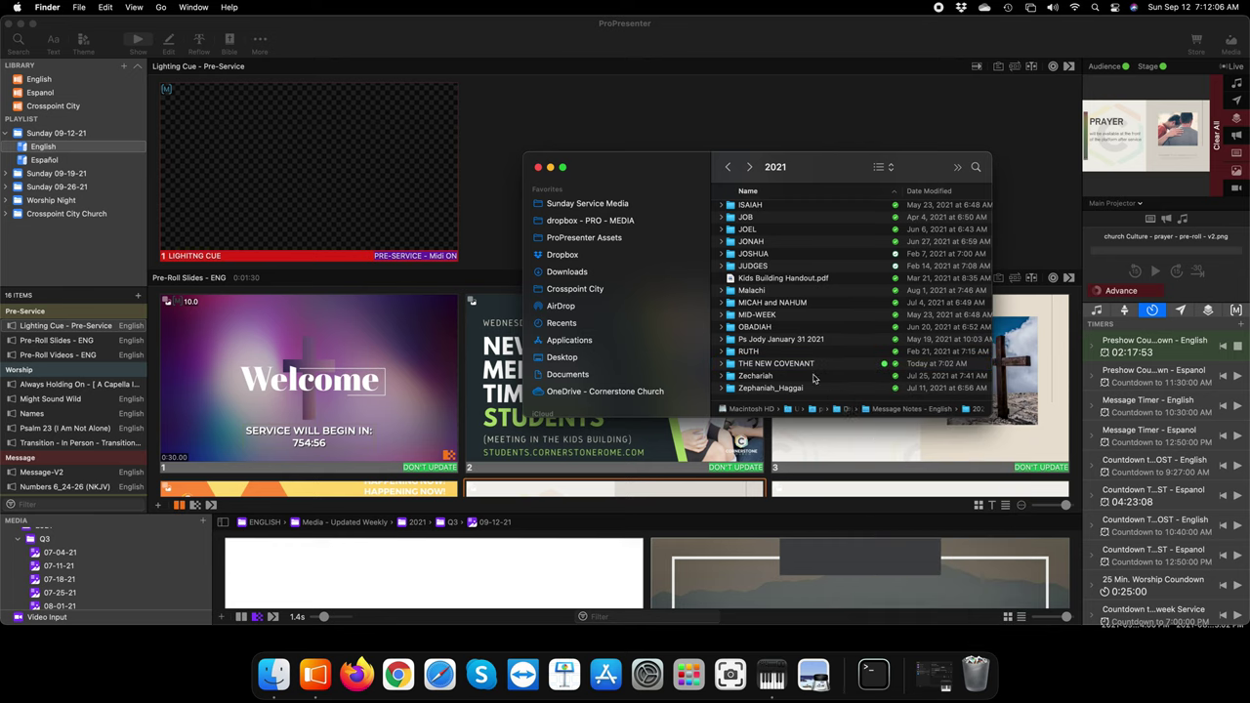
Open the Romans folder inside THE NEW COVENANT and select the four numbered images, 01 through 04
click(770, 367)
double_click(770, 367)
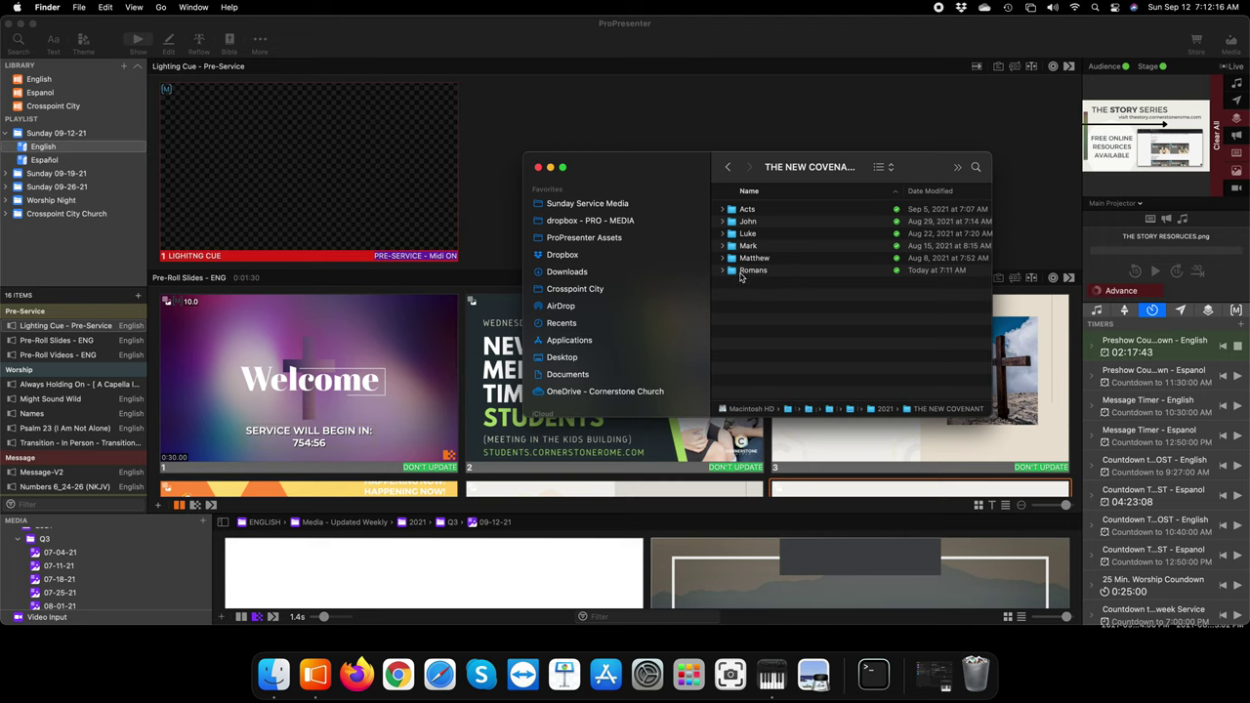
double_click(740, 273)
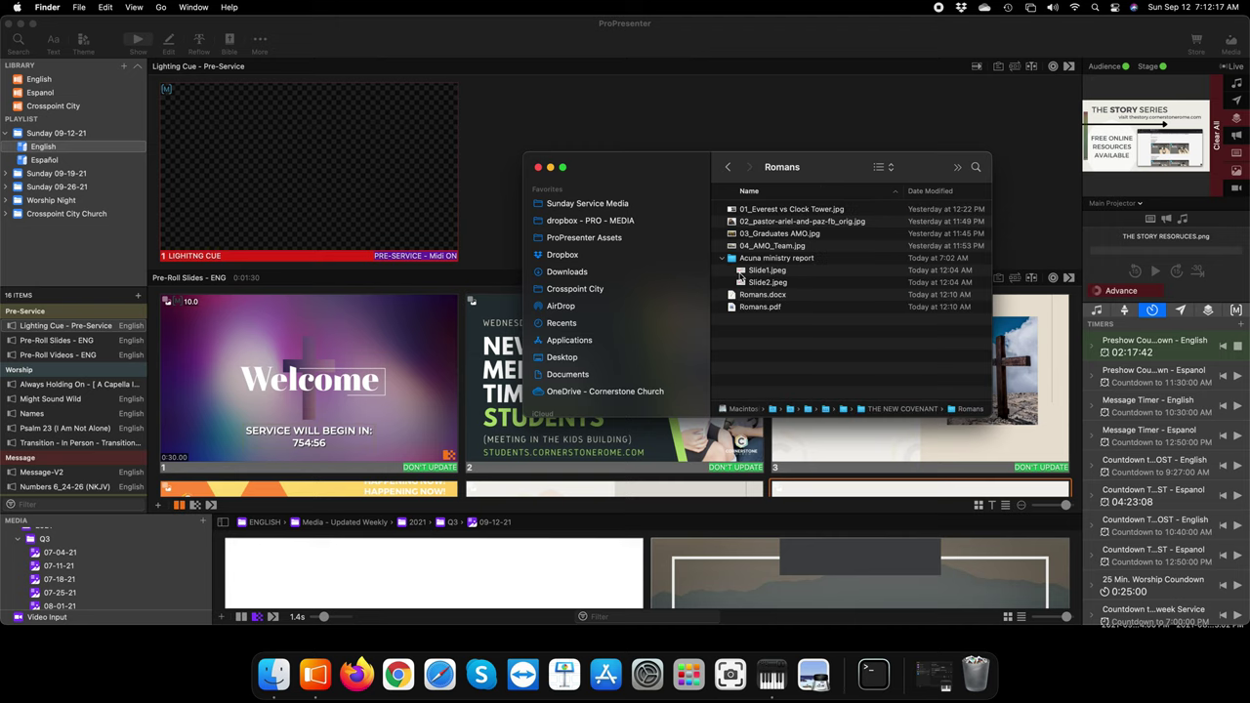
click(773, 209)
shift+click(772, 246)
drag(835, 169, 1065, 232)
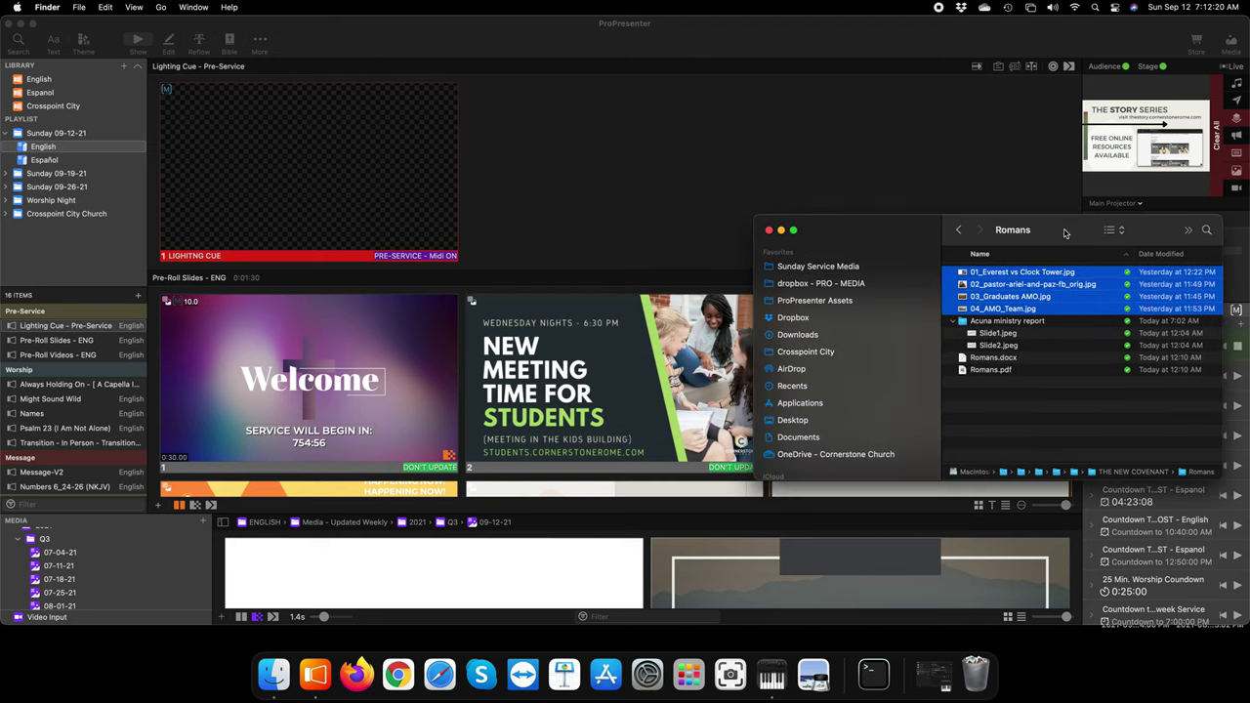
Open a second Finder window beside the Romans window and show the Sunday Service Media folder in it
click(79, 8)
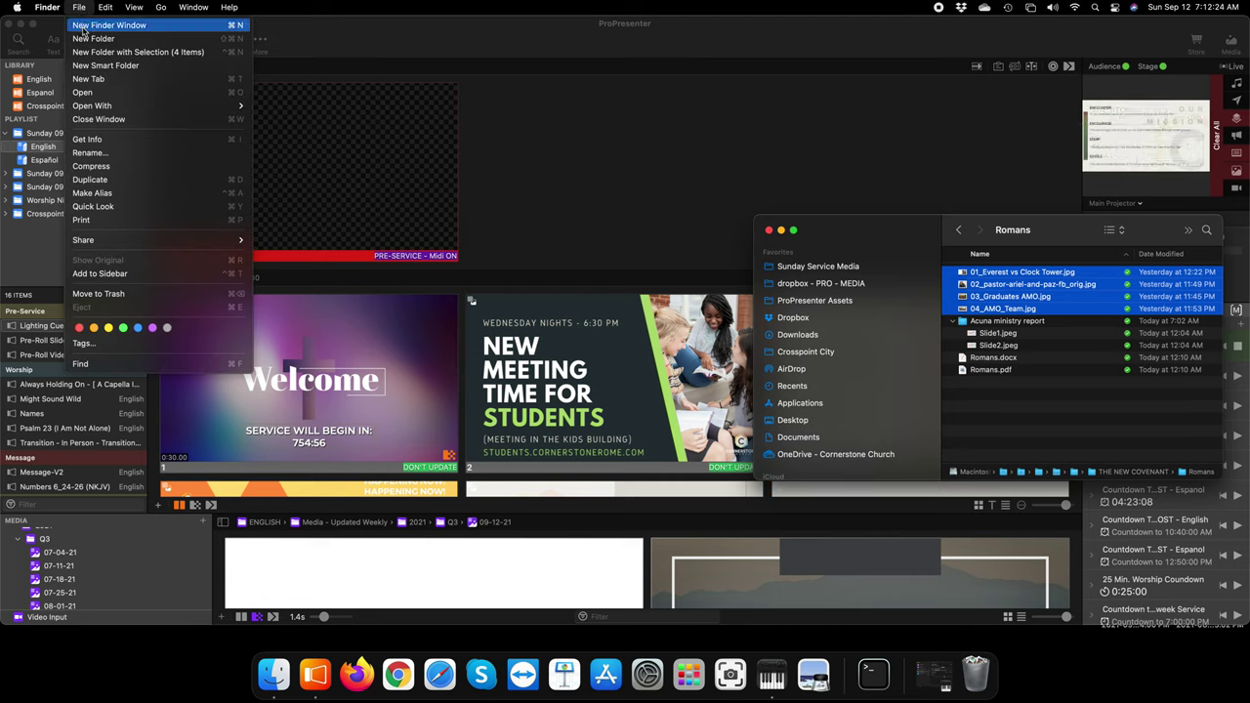
click(84, 26)
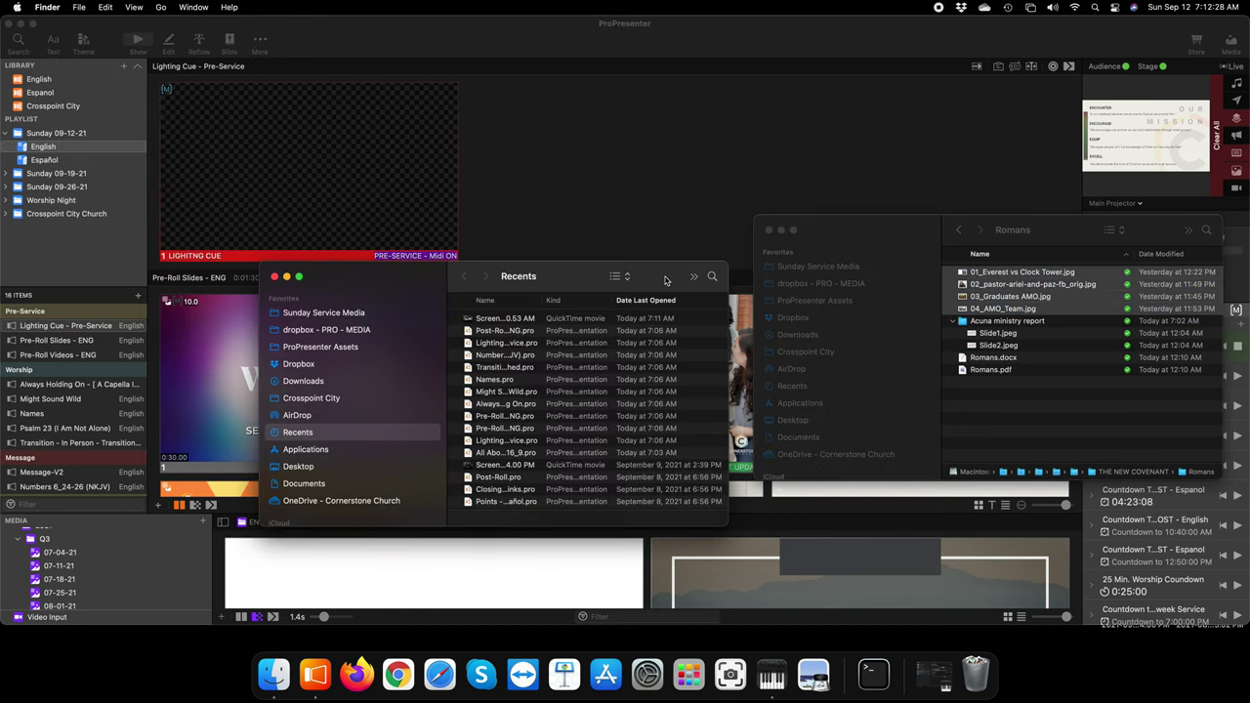
drag(665, 281, 672, 236)
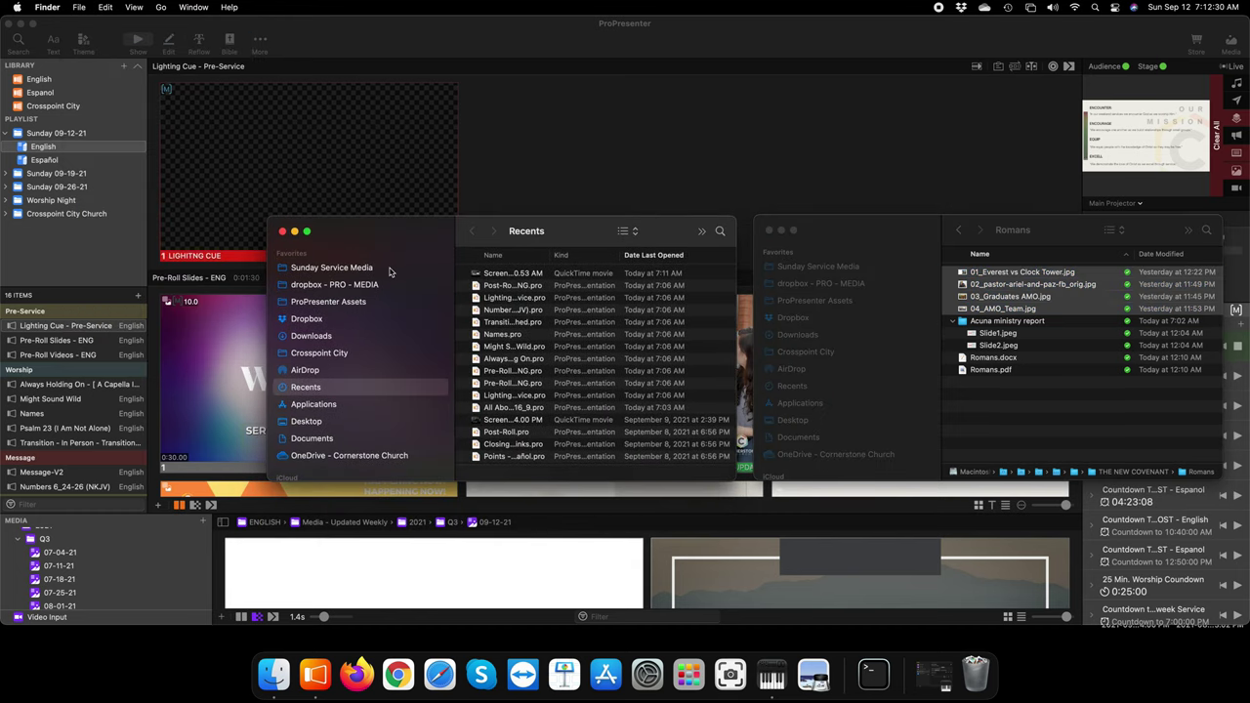
click(327, 268)
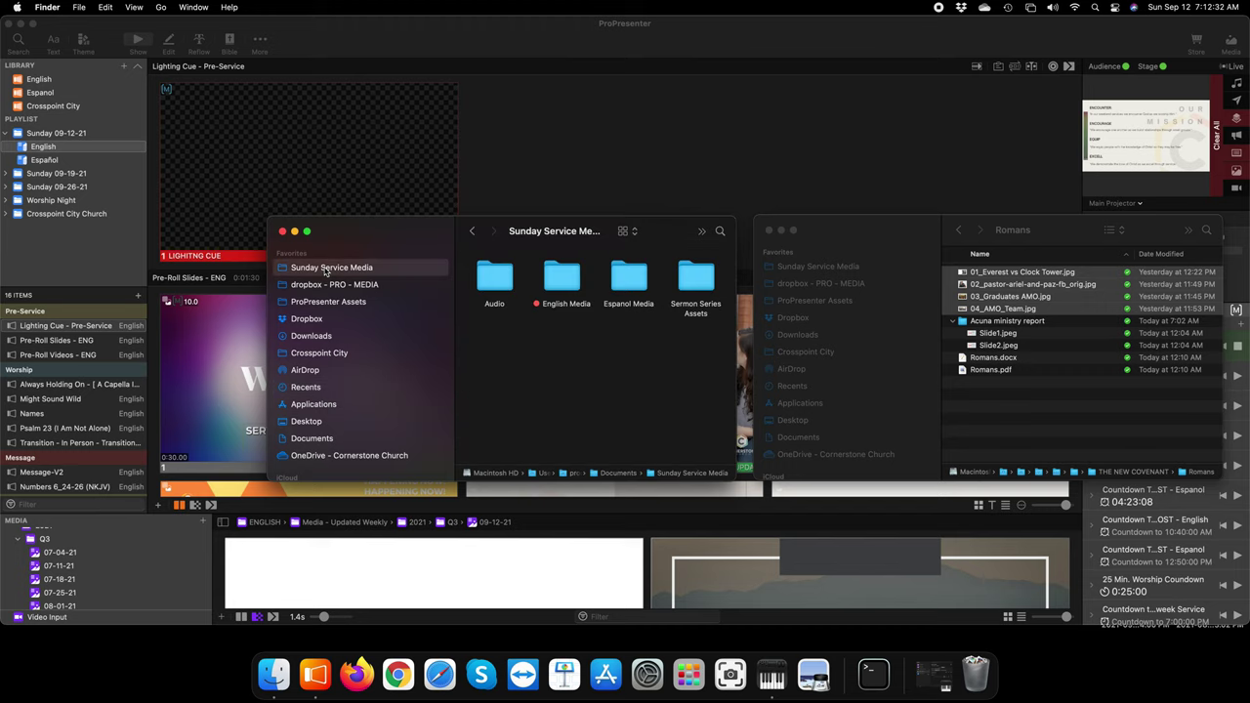
Open English Media > Media - Updated Weekly > Sunday - ENG - 2021 > Q3 > Sunday - ENG - 09-12-21
click(558, 280)
double_click(556, 281)
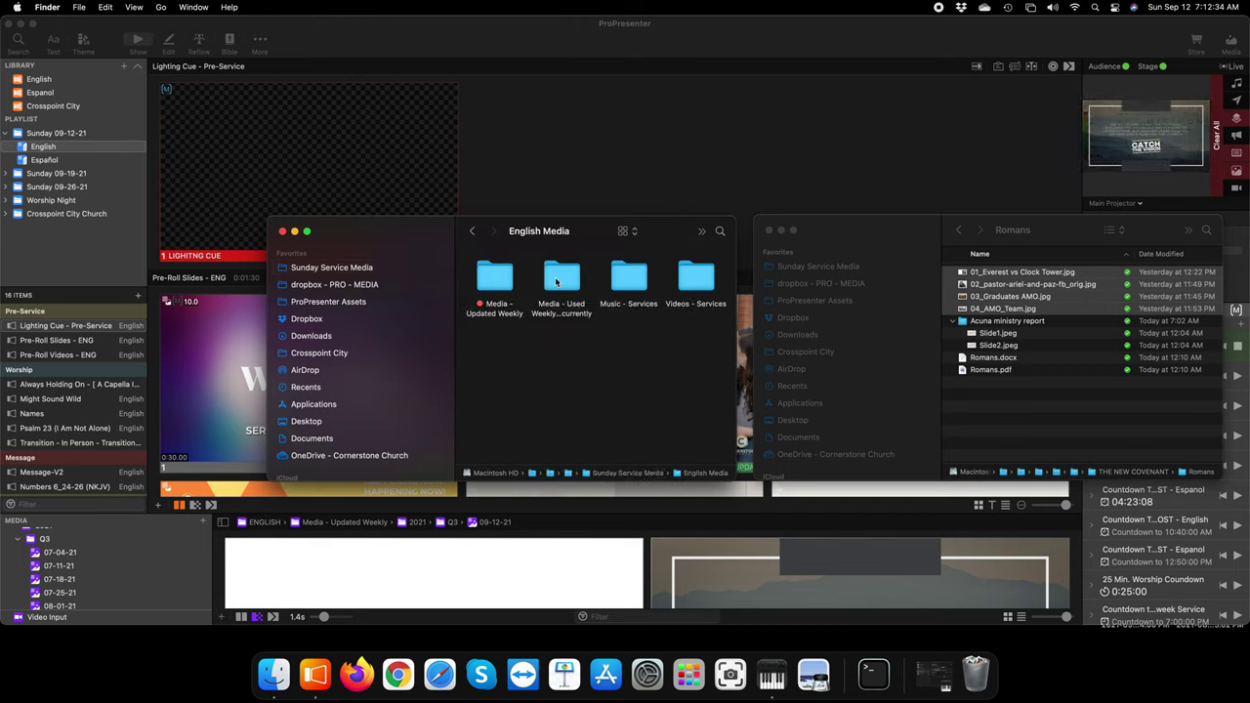
double_click(486, 278)
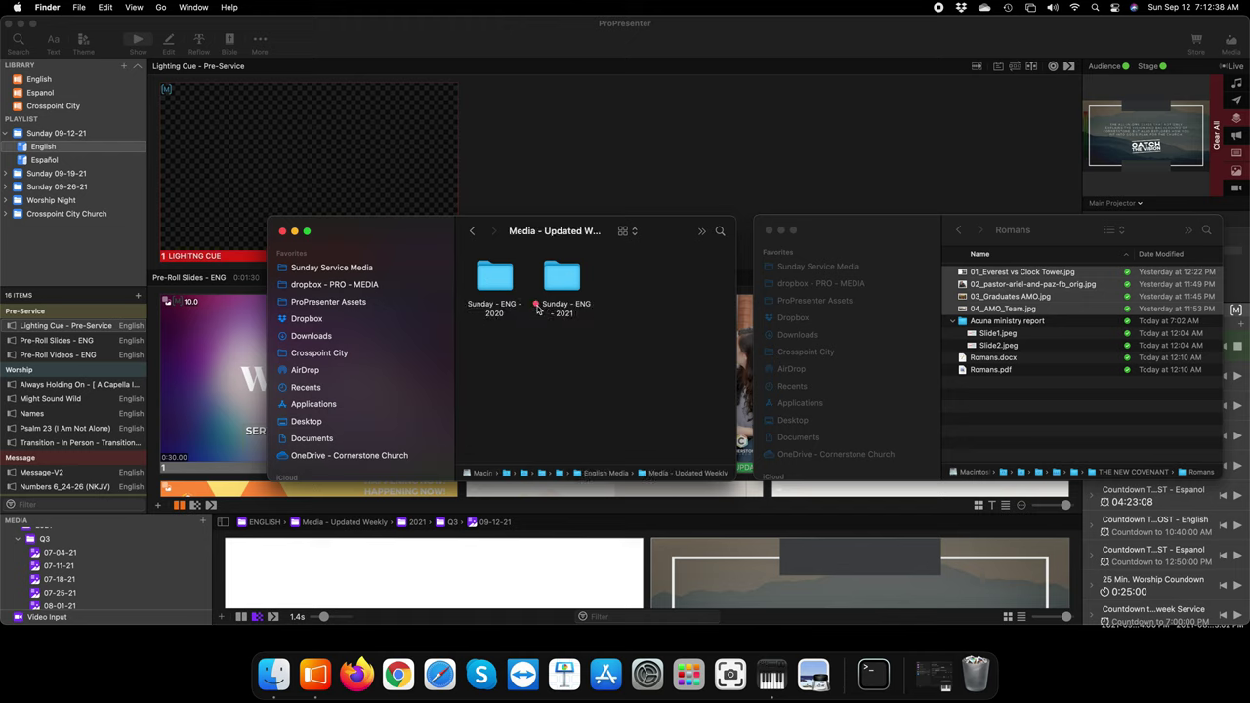
double_click(560, 279)
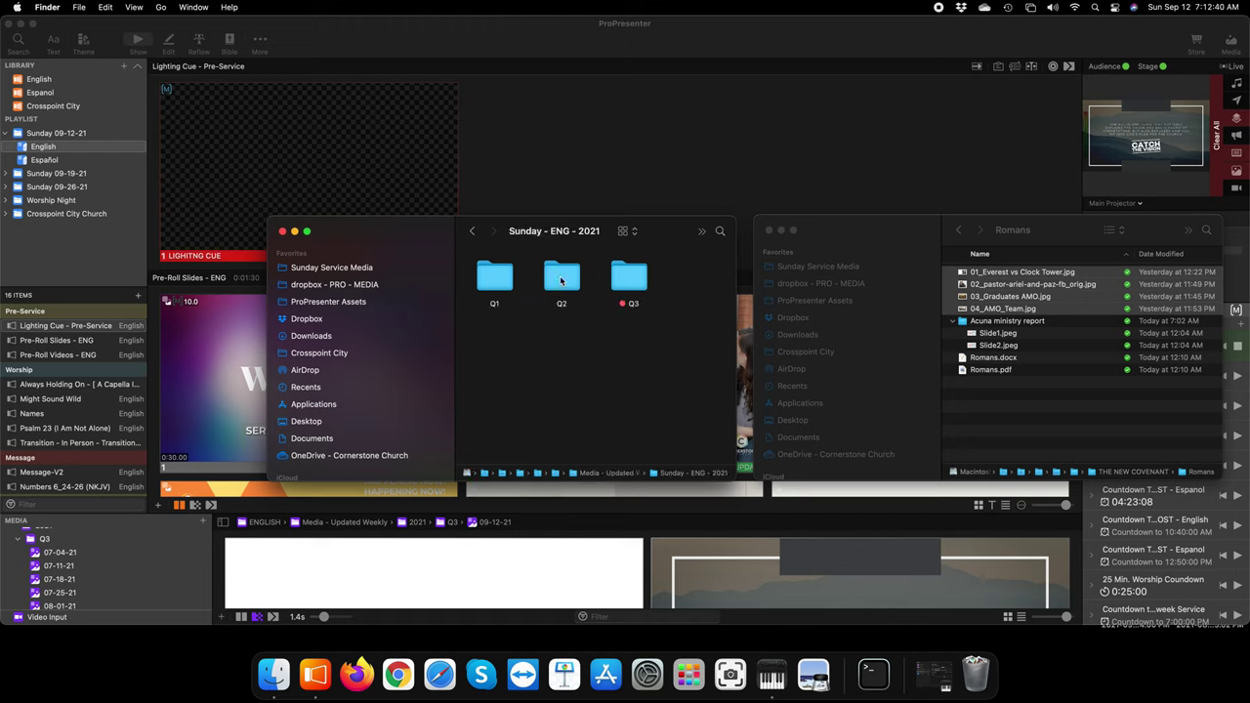
double_click(626, 280)
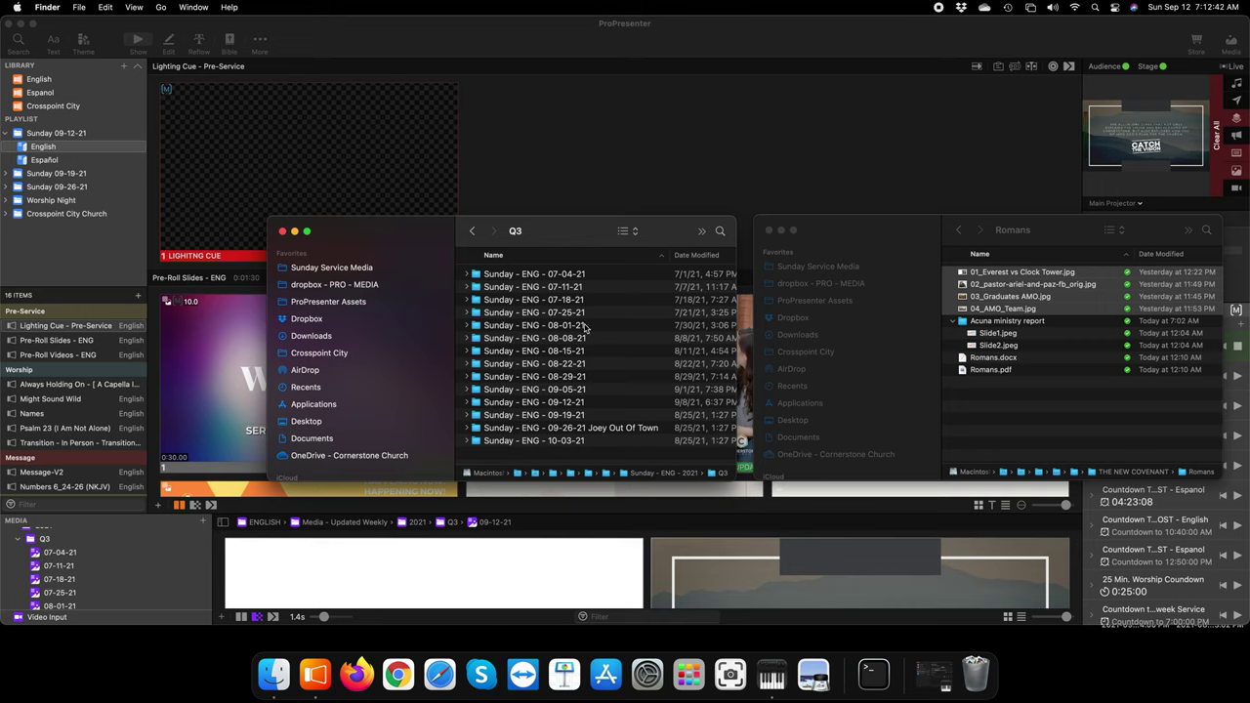
click(528, 390)
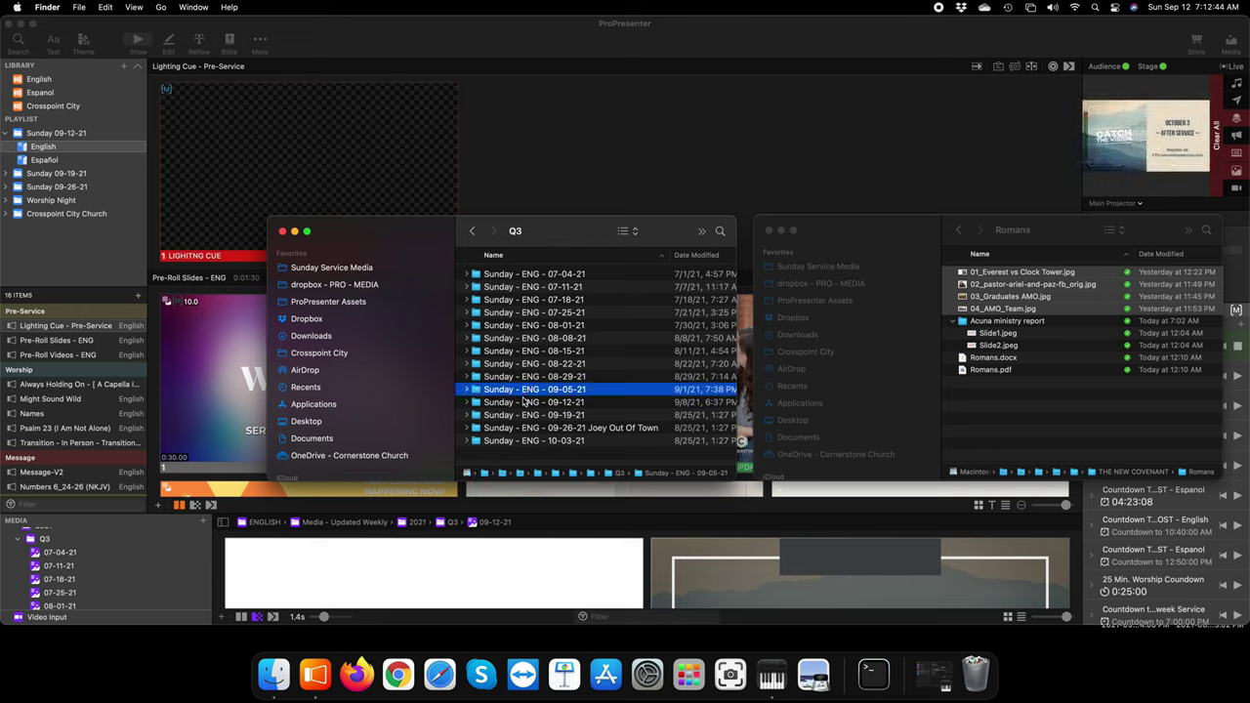
click(518, 403)
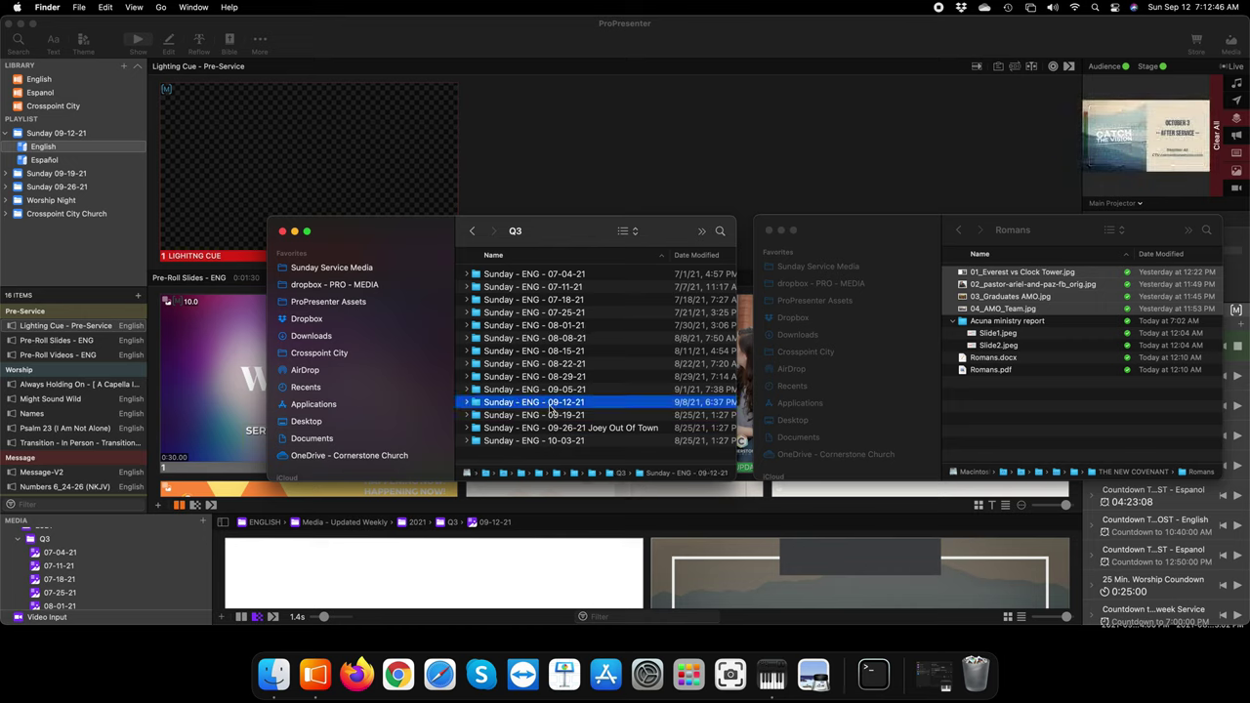
double_click(497, 406)
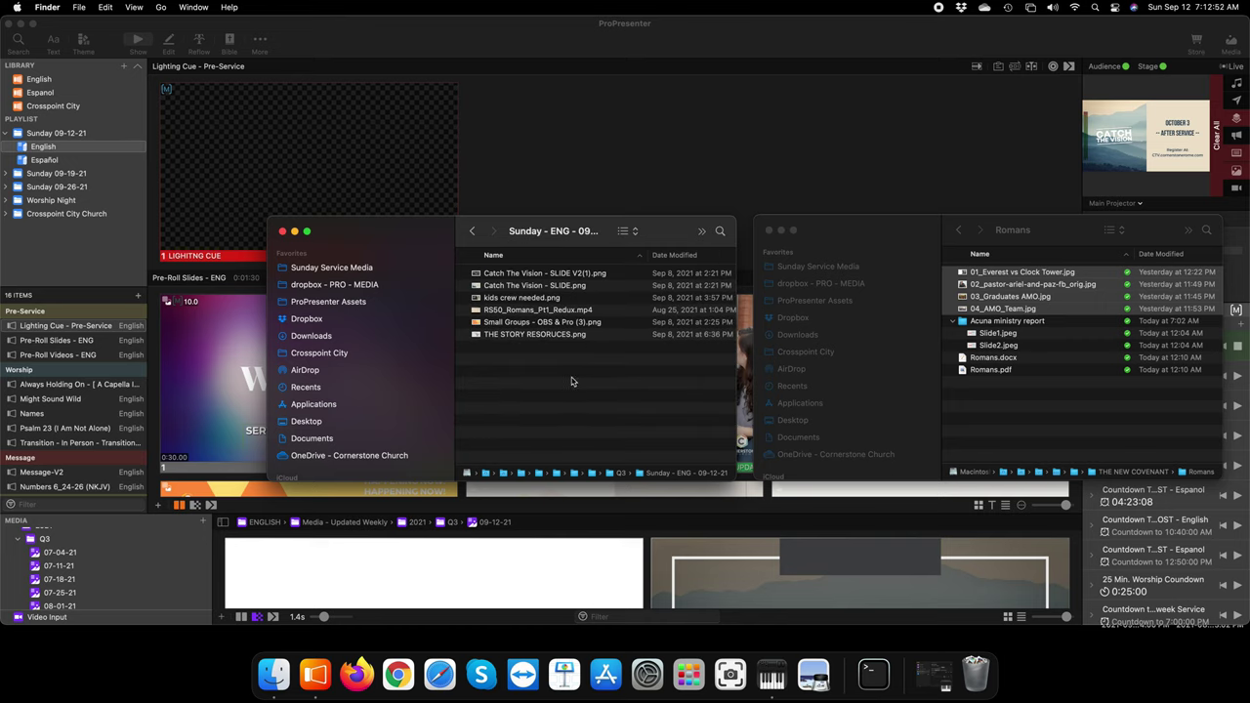
Create a folder named "load these for message" inside the Sunday - ENG - 09-12-21 folder
right_click(510, 355)
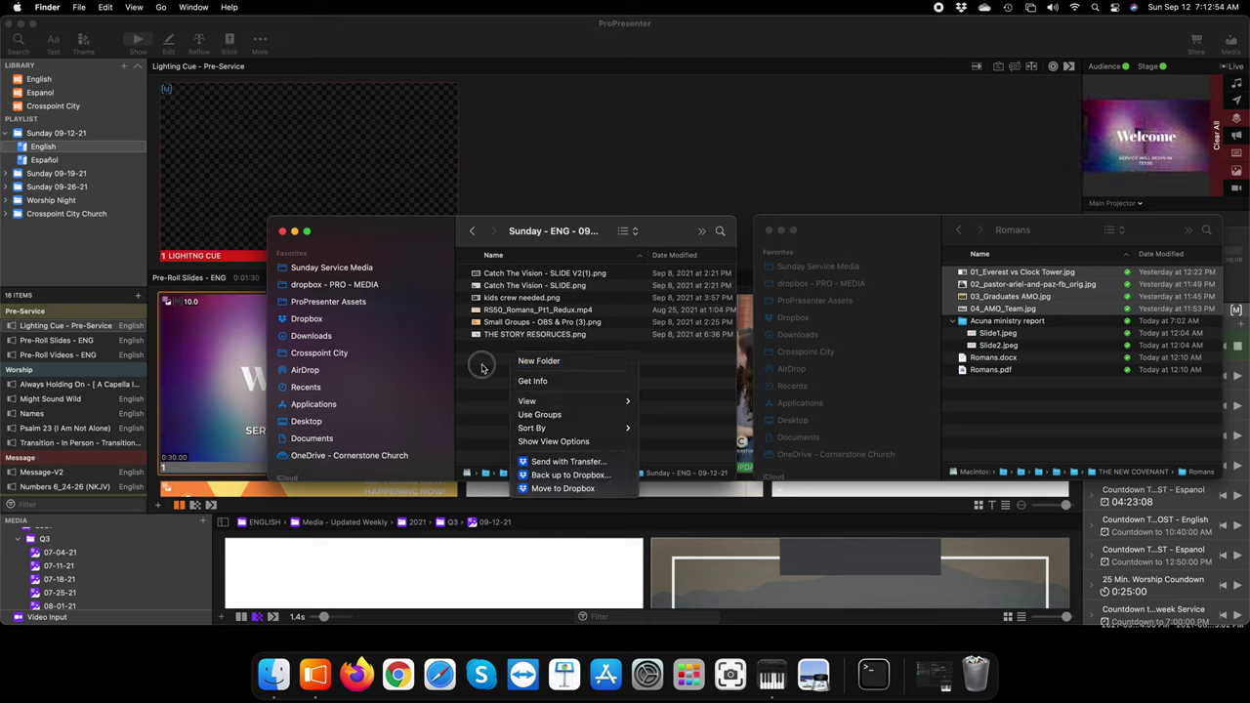
click(481, 368)
right_click(510, 363)
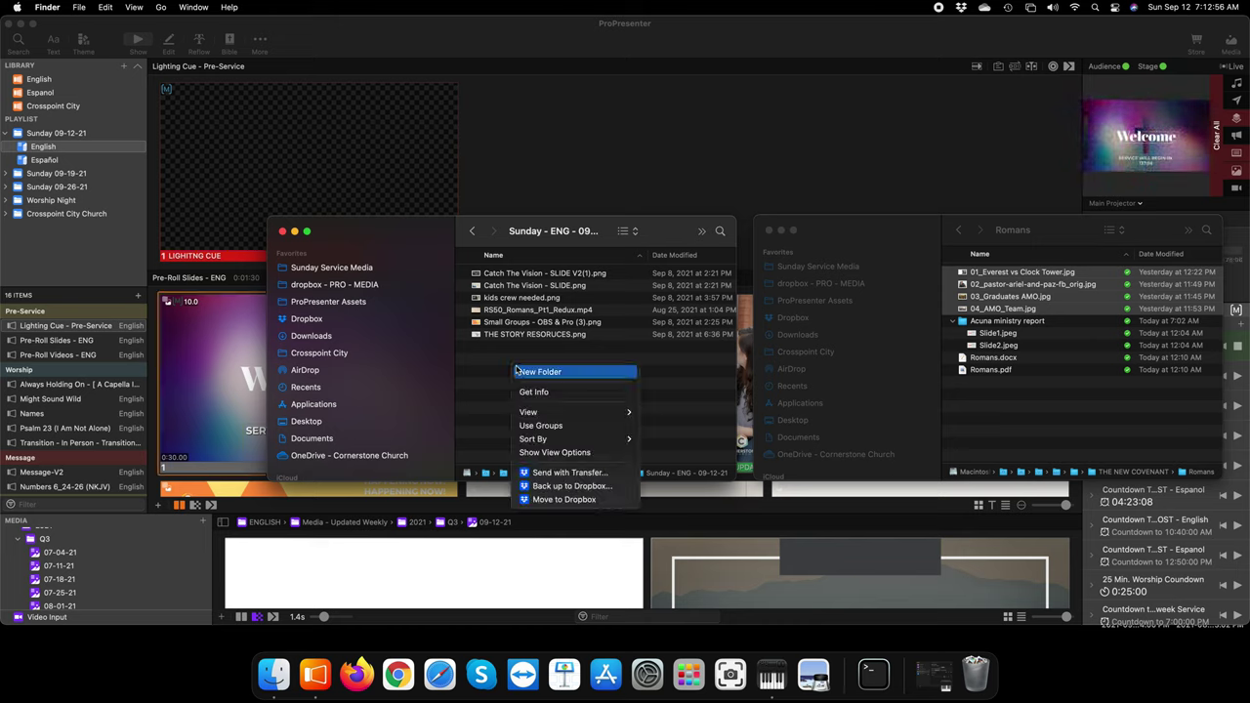
click(517, 371)
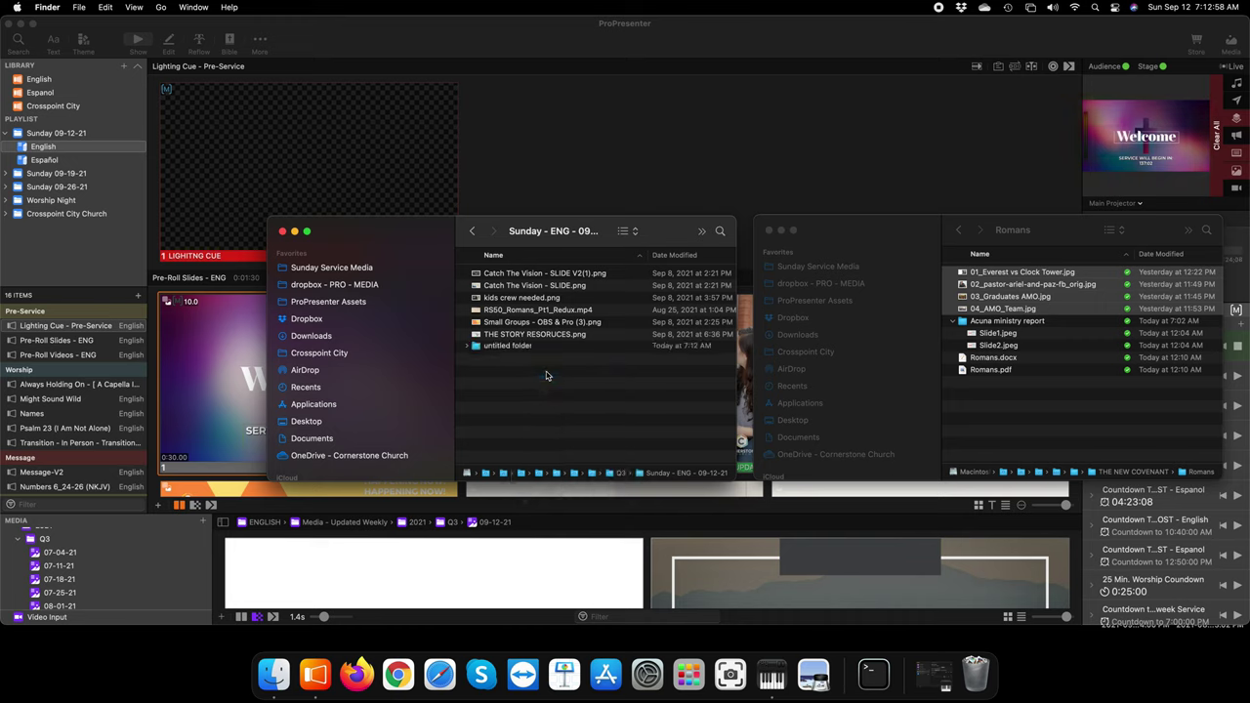
text(load th)
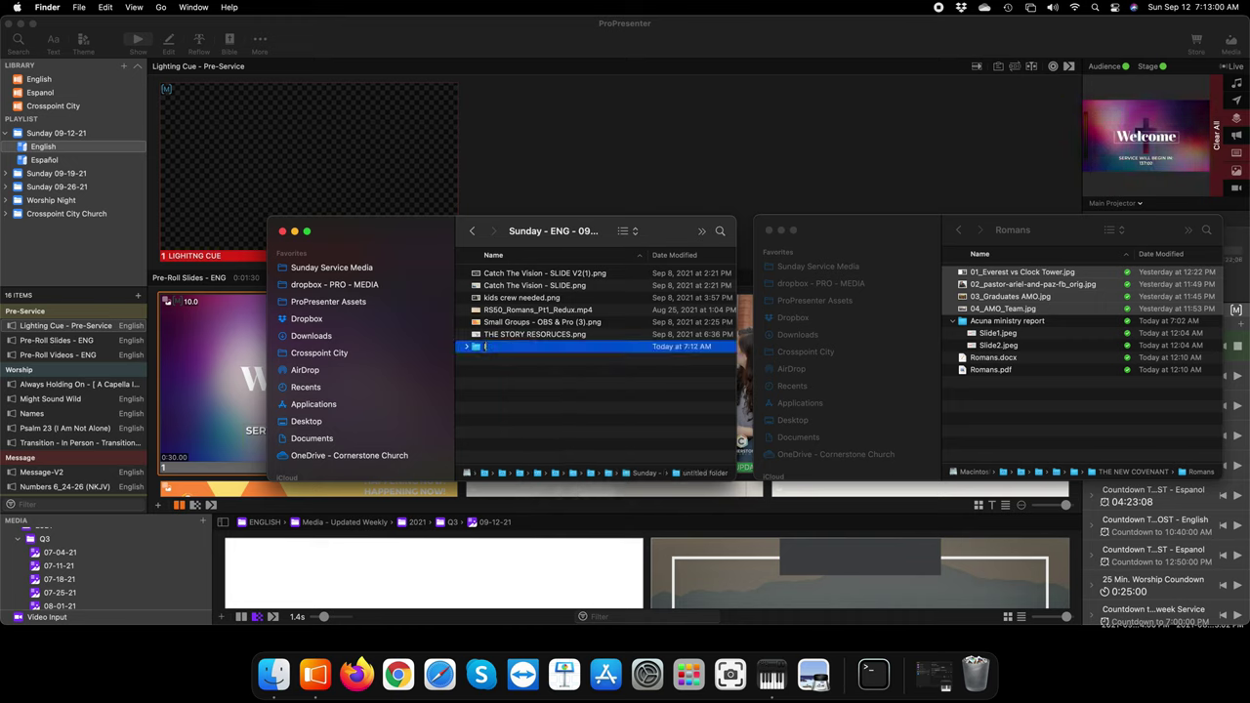
text(is)
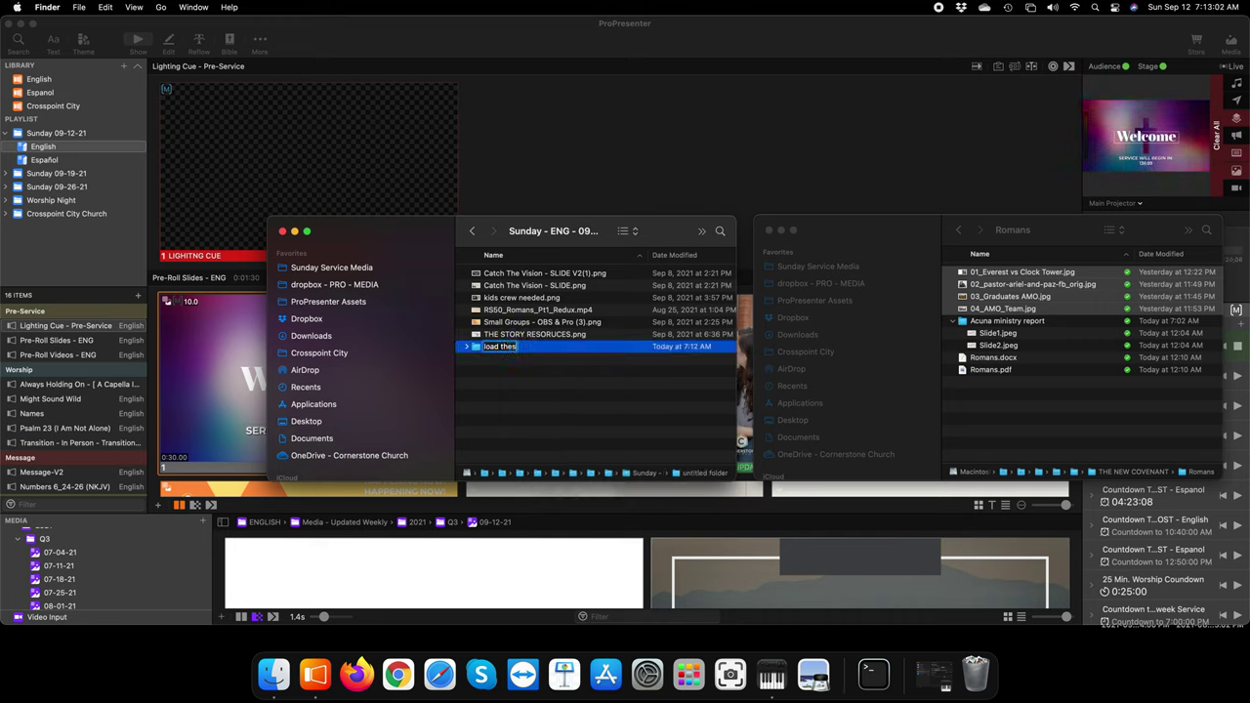
key(BackSpace)
key(BackSpace)
text(ese)
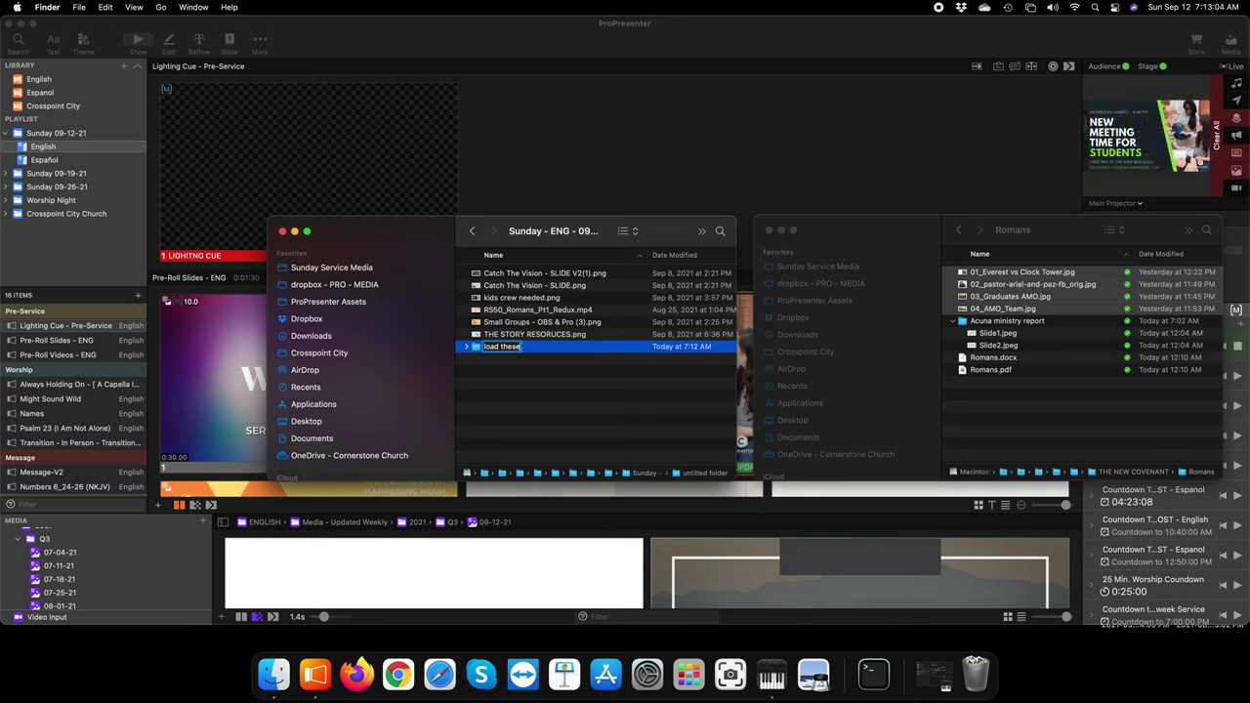
text( for message)
key(Return)
Open the "load these for message" folder and move the four numbered images from Romans into it, approving their removal from Dropbox
double_click(488, 311)
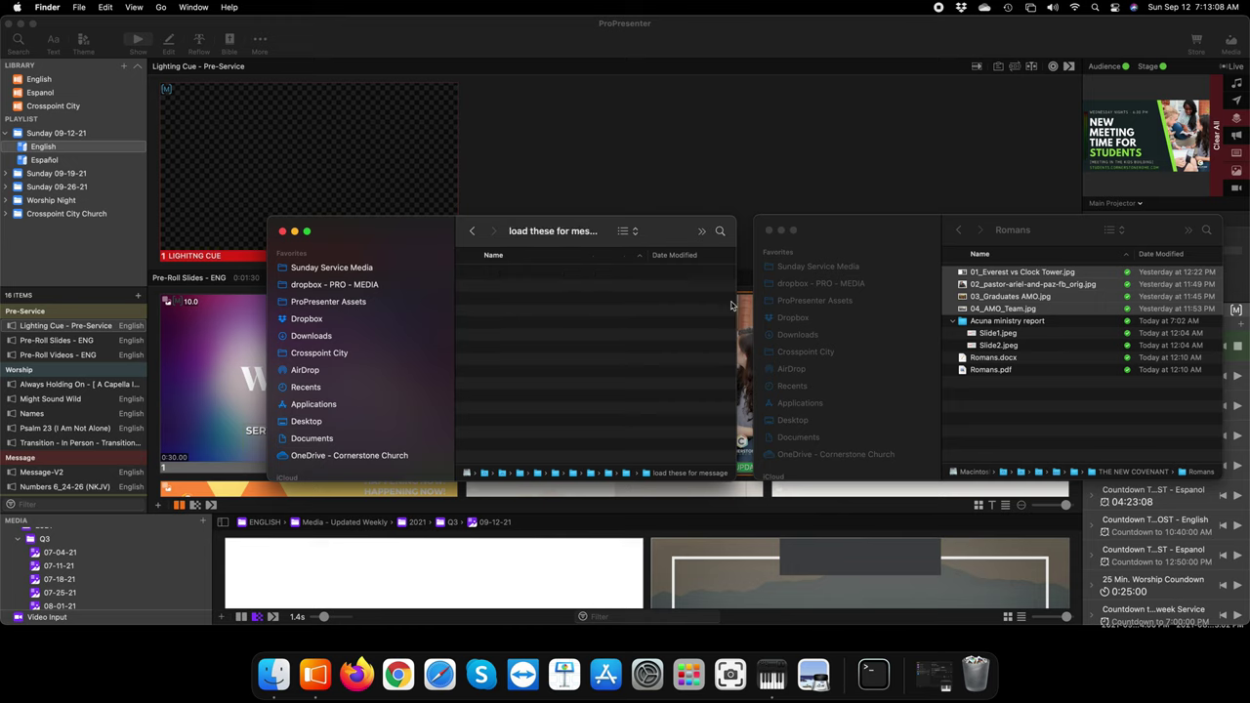
click(472, 231)
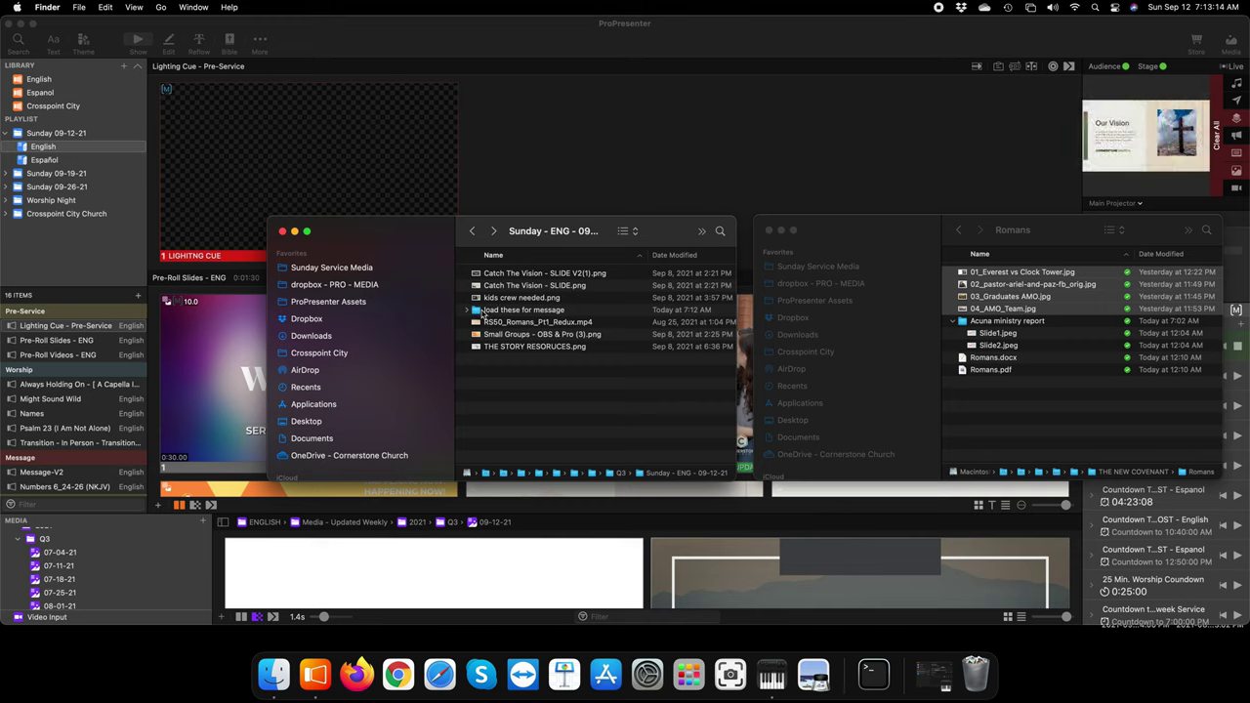
double_click(481, 311)
drag(1022, 297, 598, 315)
click(989, 288)
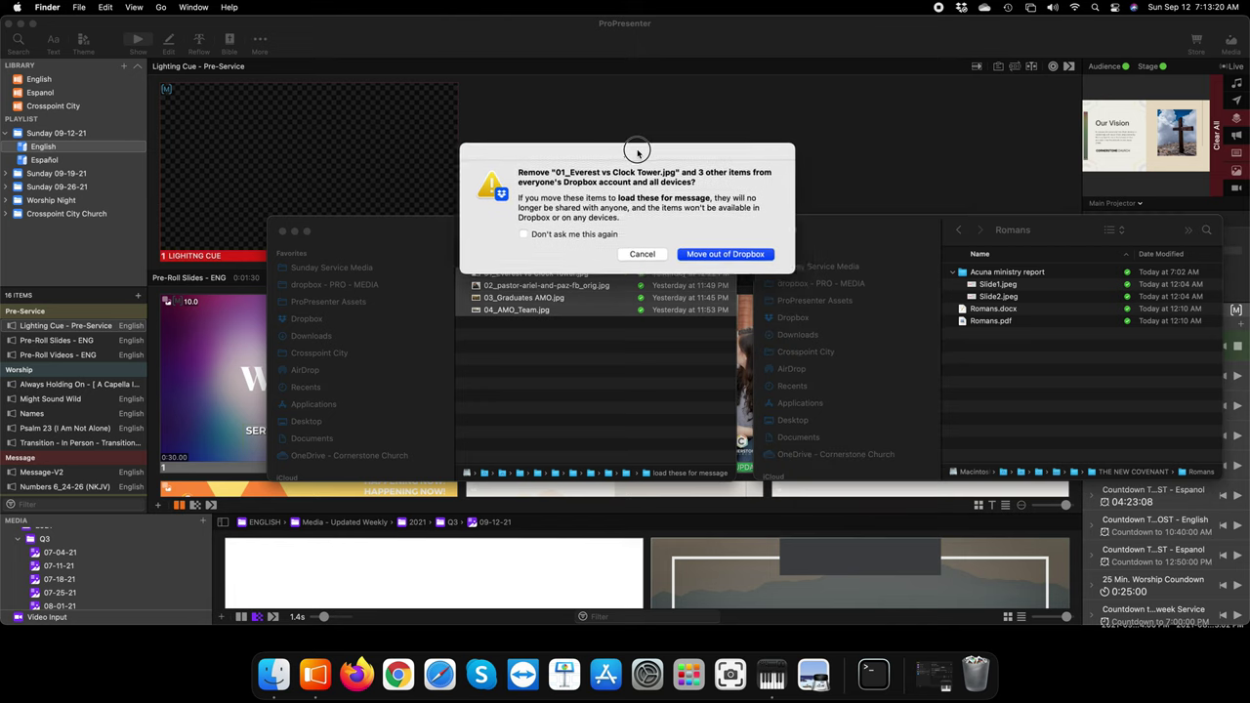
click(781, 252)
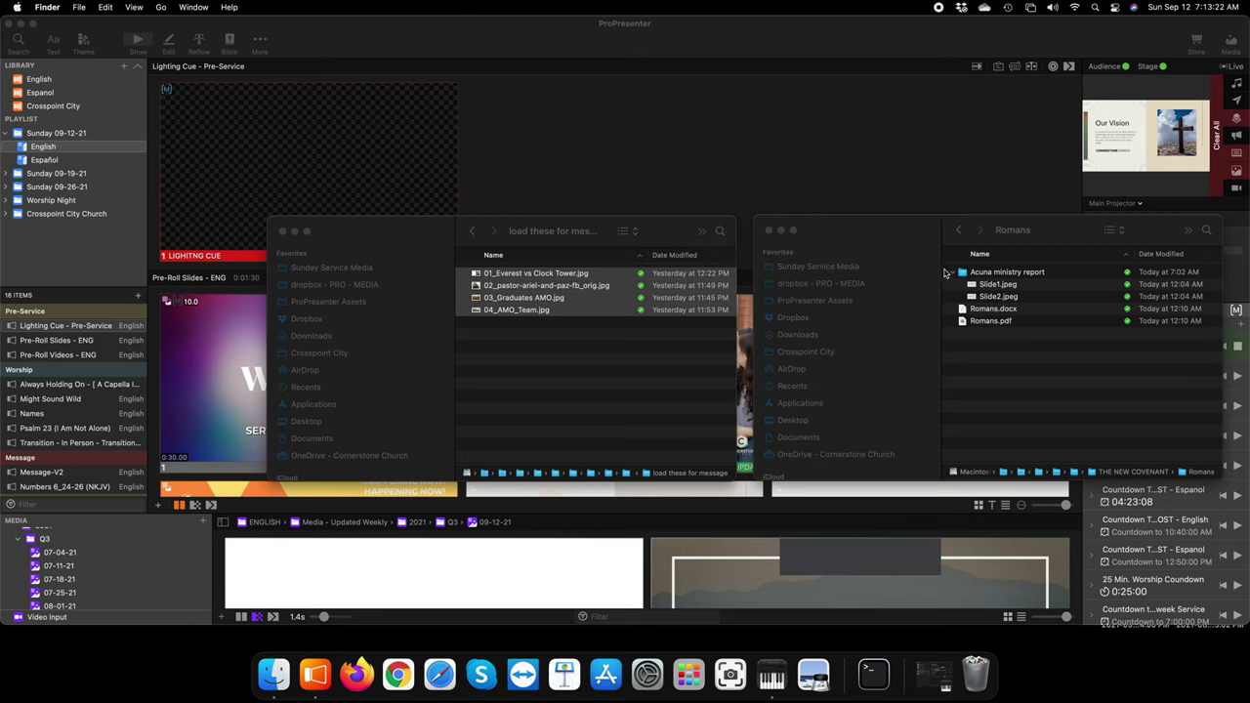
Move Slide1.jpeg and Slide2.jpeg from the ministry report subfolder into "load these for message", approving their removal from Dropbox
click(984, 286)
shift+click(993, 297)
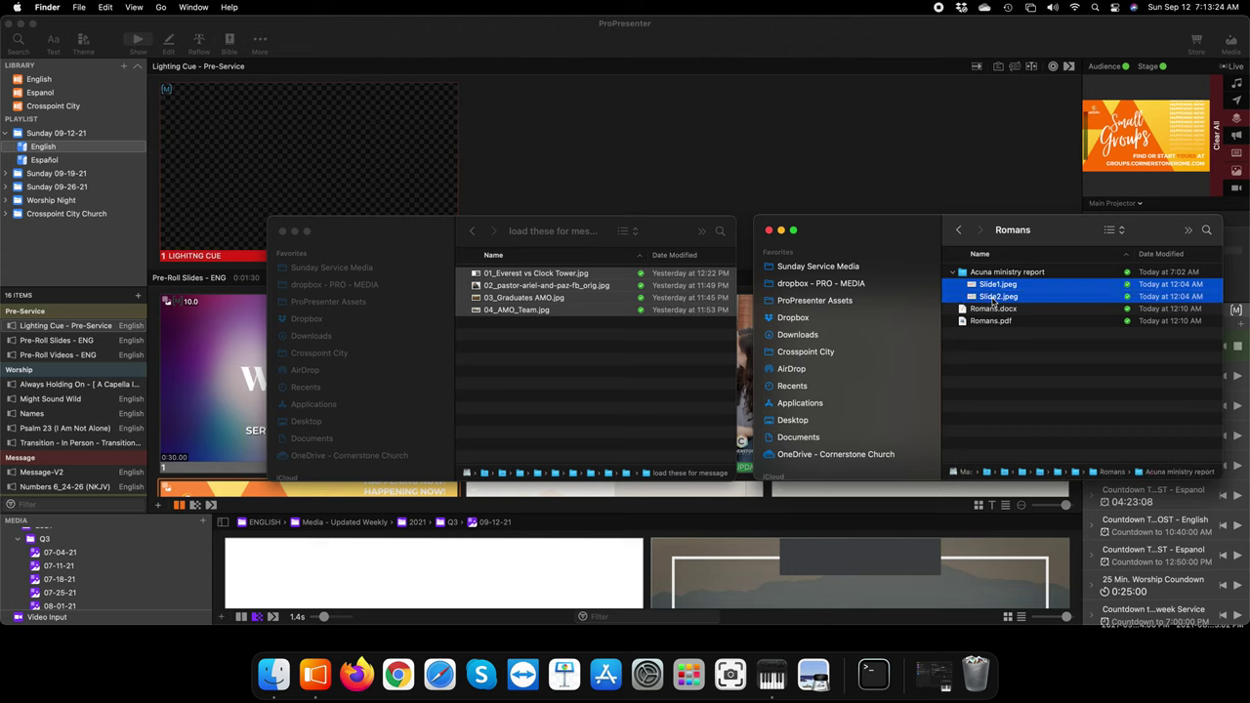
drag(994, 297, 536, 375)
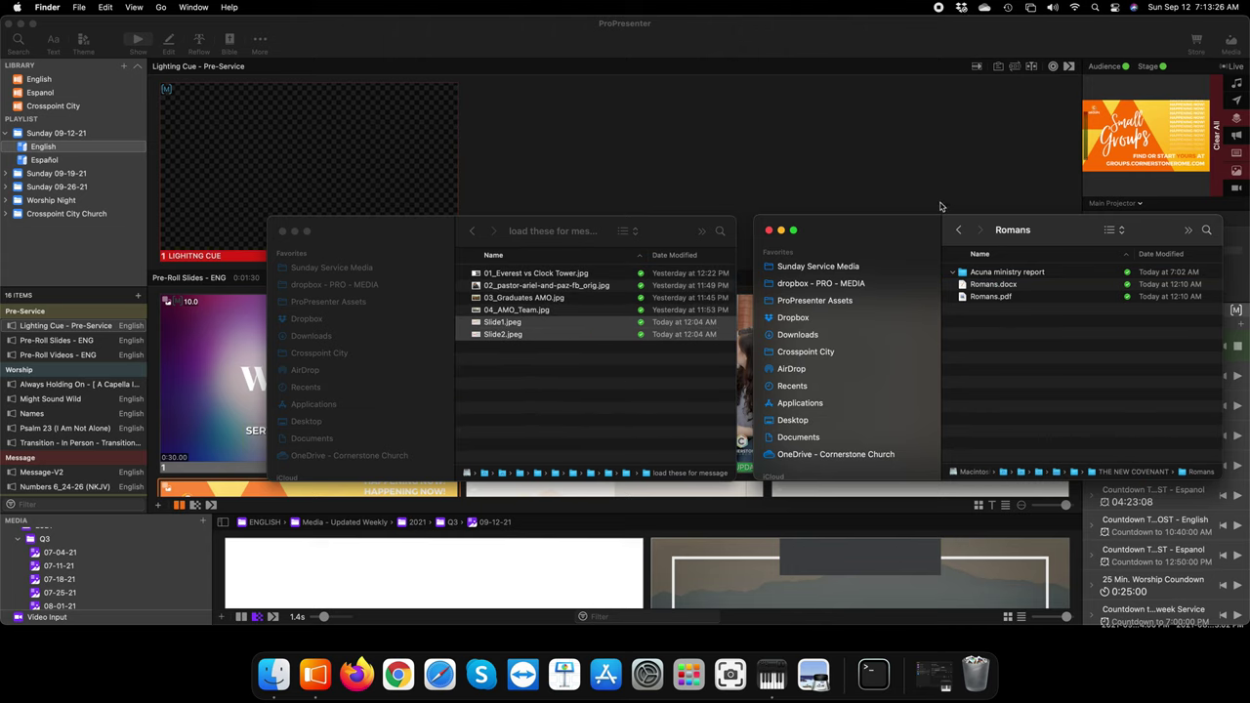
click(733, 257)
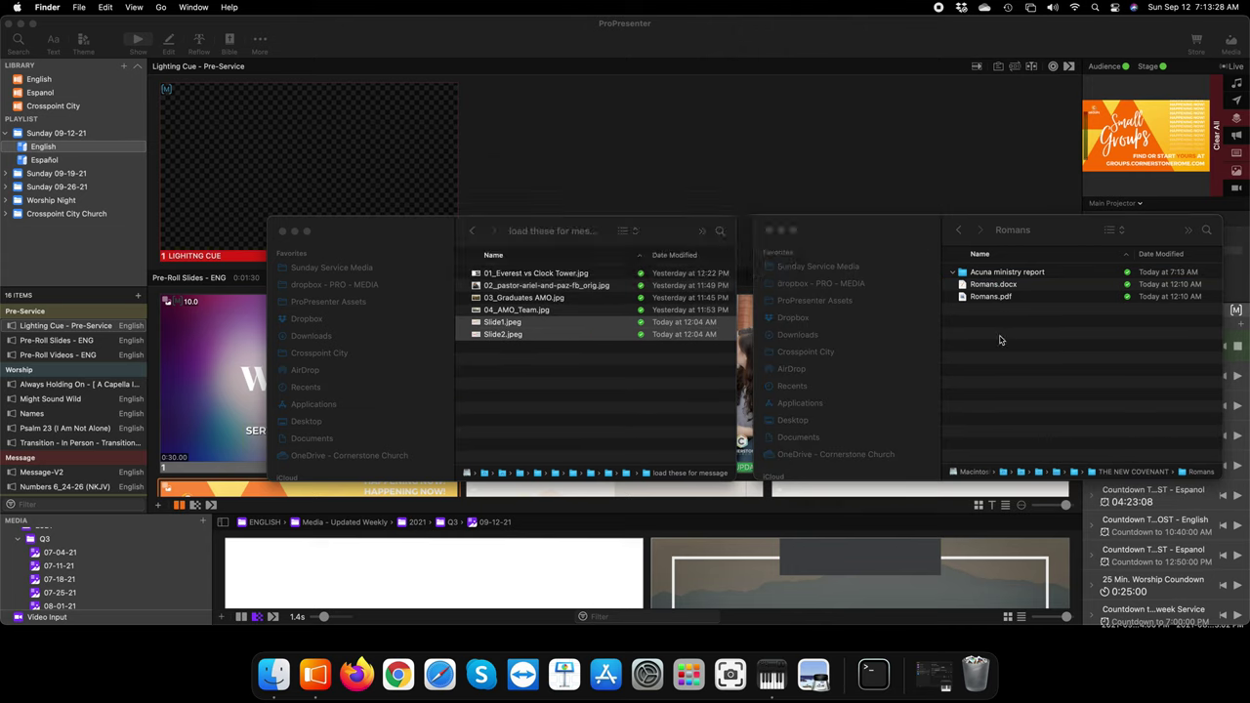
Move the emptied ministry report subfolder of Romans to the Trash and acknowledge the Dropbox deletion notice
click(999, 340)
click(963, 274)
drag(970, 275, 975, 672)
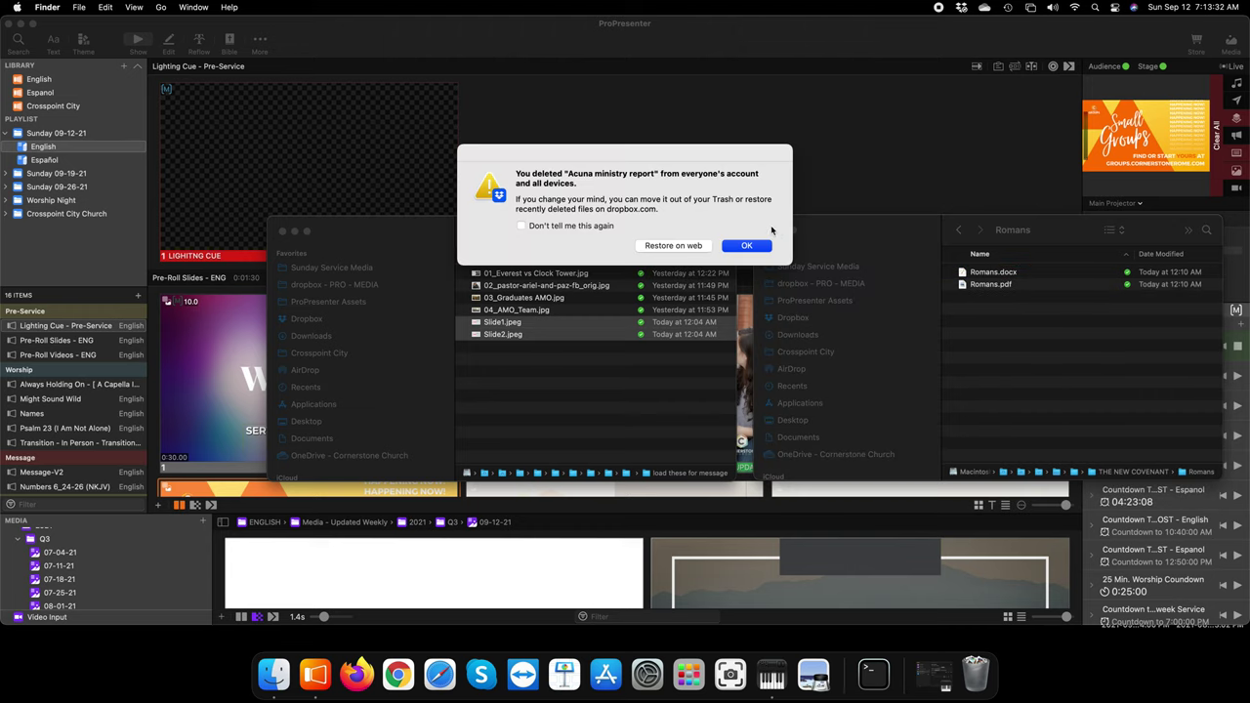
click(746, 248)
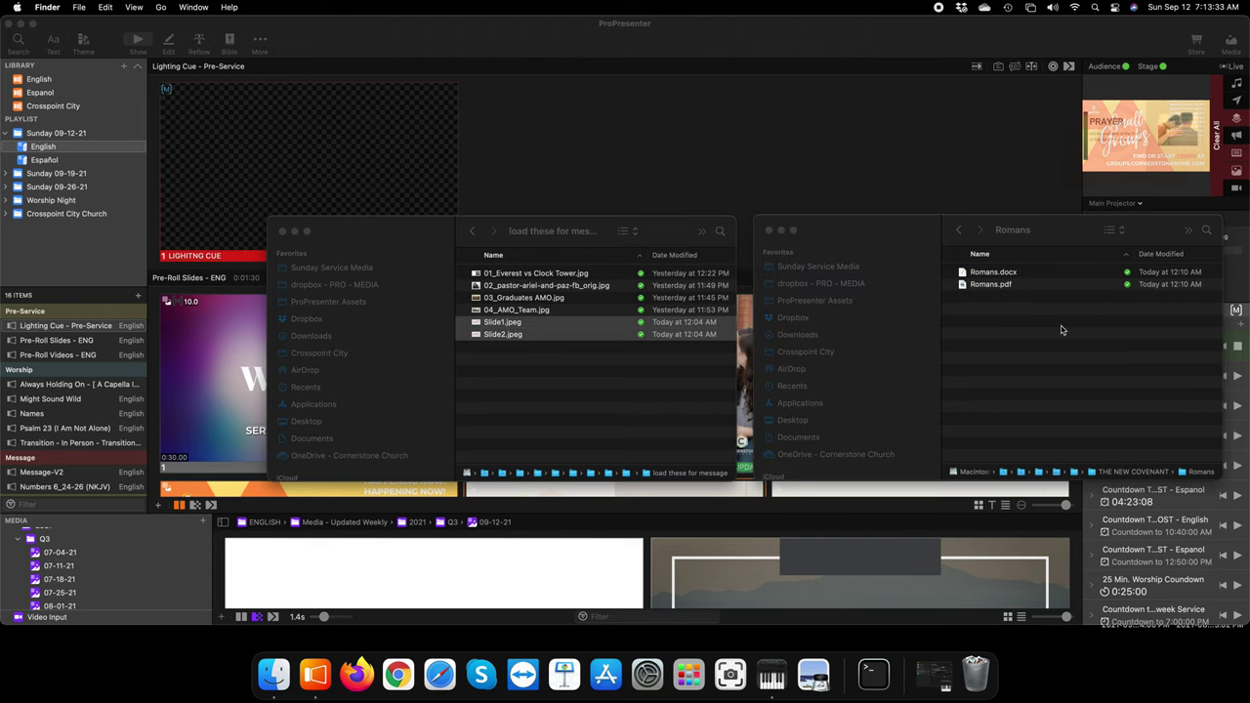
Open Romans.pdf from the Romans folder and move its window clear of the file list in "load these for message"
double_click(984, 285)
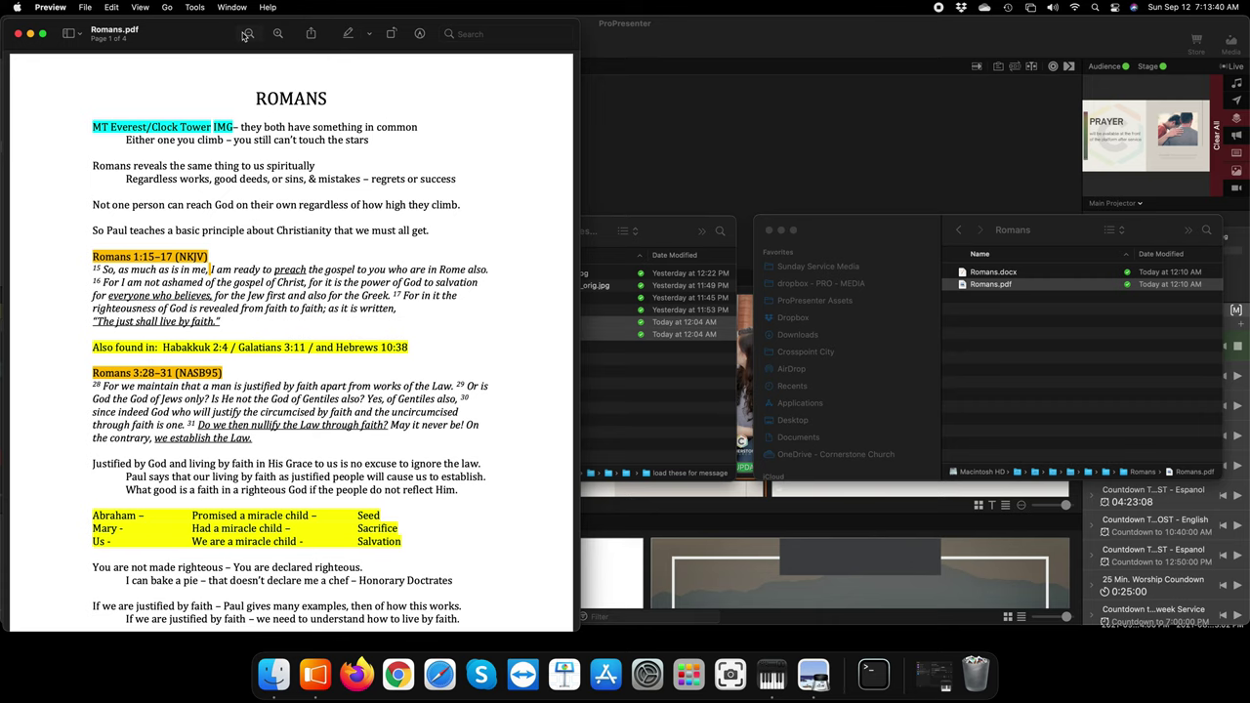
drag(196, 35, 448, 32)
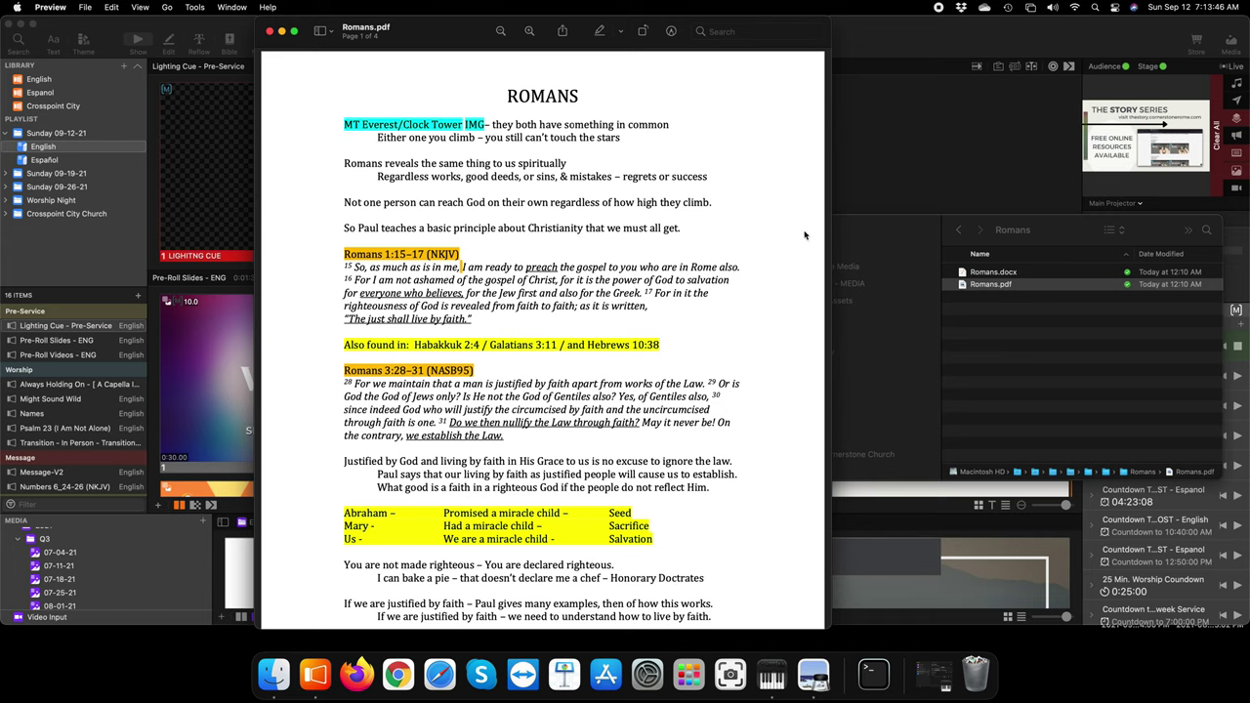
drag(467, 49, 875, 37)
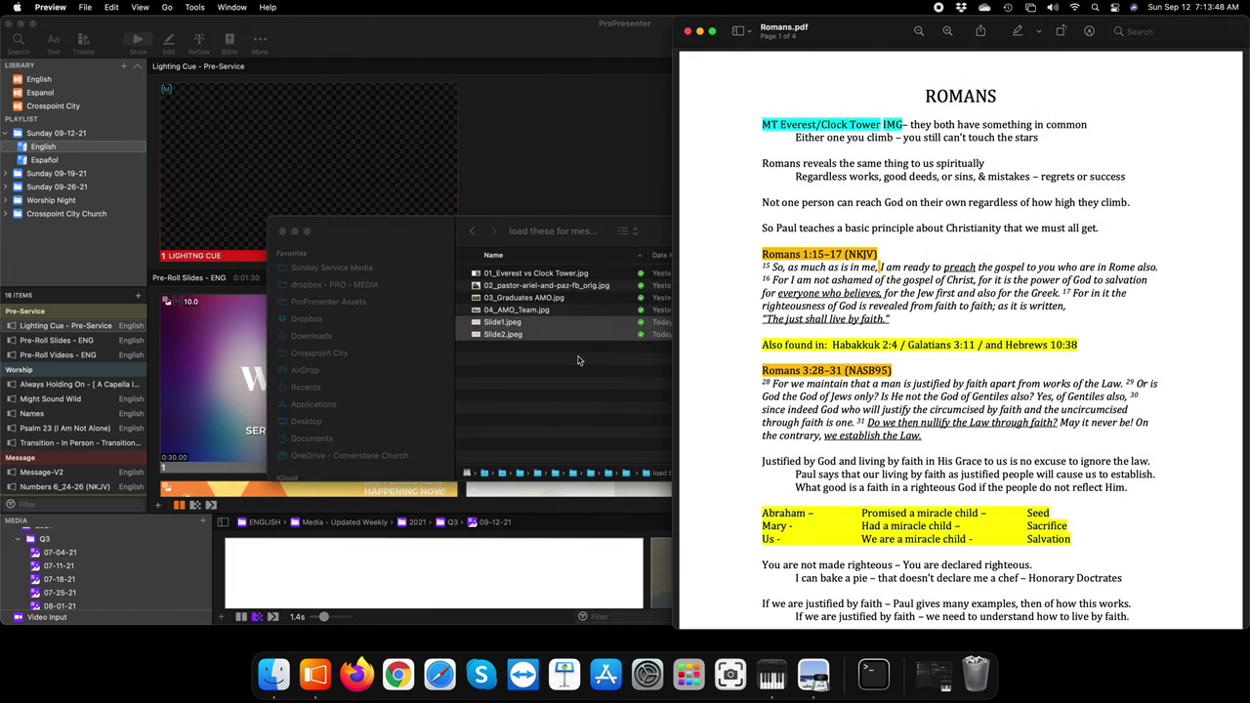
Select all six images in "load these for message" and move that Finder window over the PDF, clear of ProPresenter's media bin
click(577, 361)
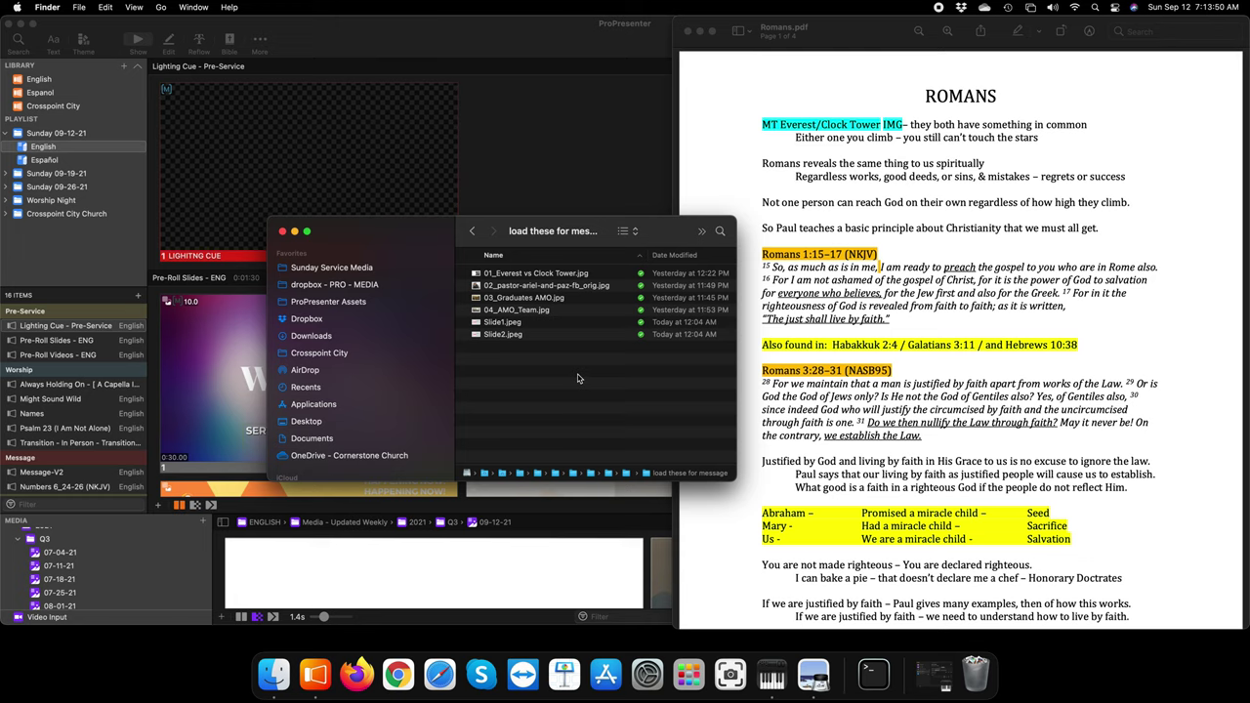
drag(550, 373, 500, 278)
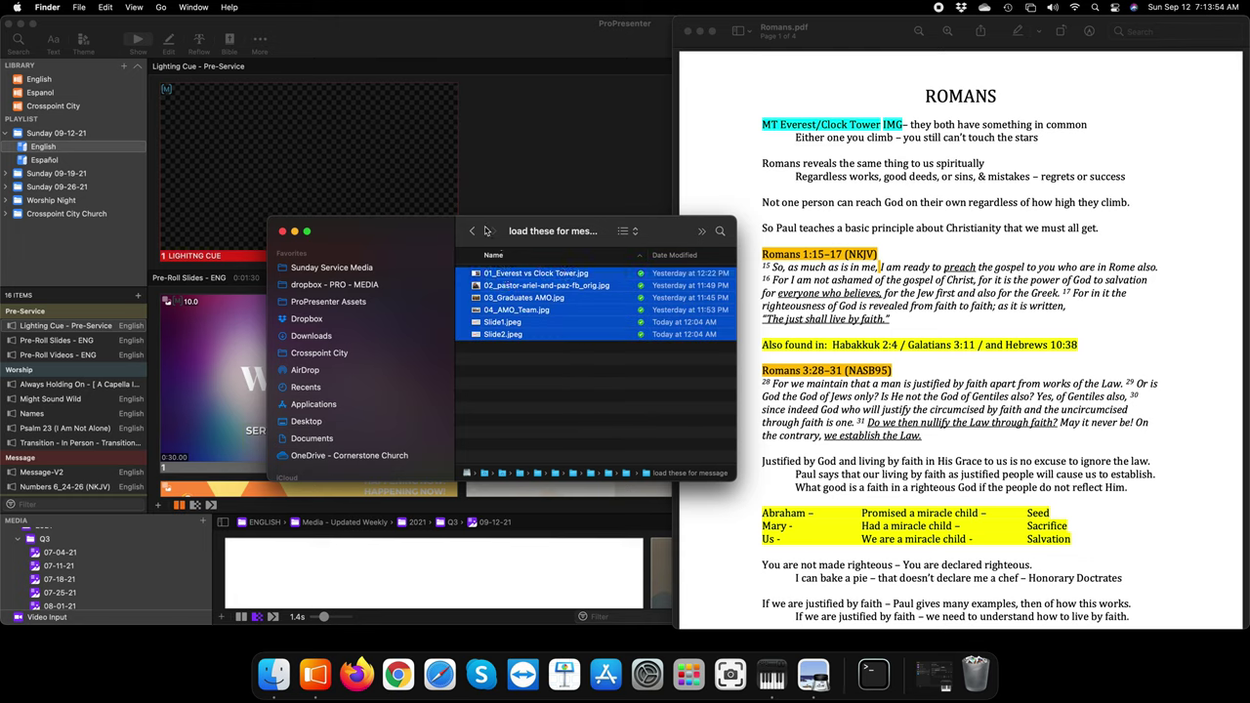
drag(582, 230, 1030, 221)
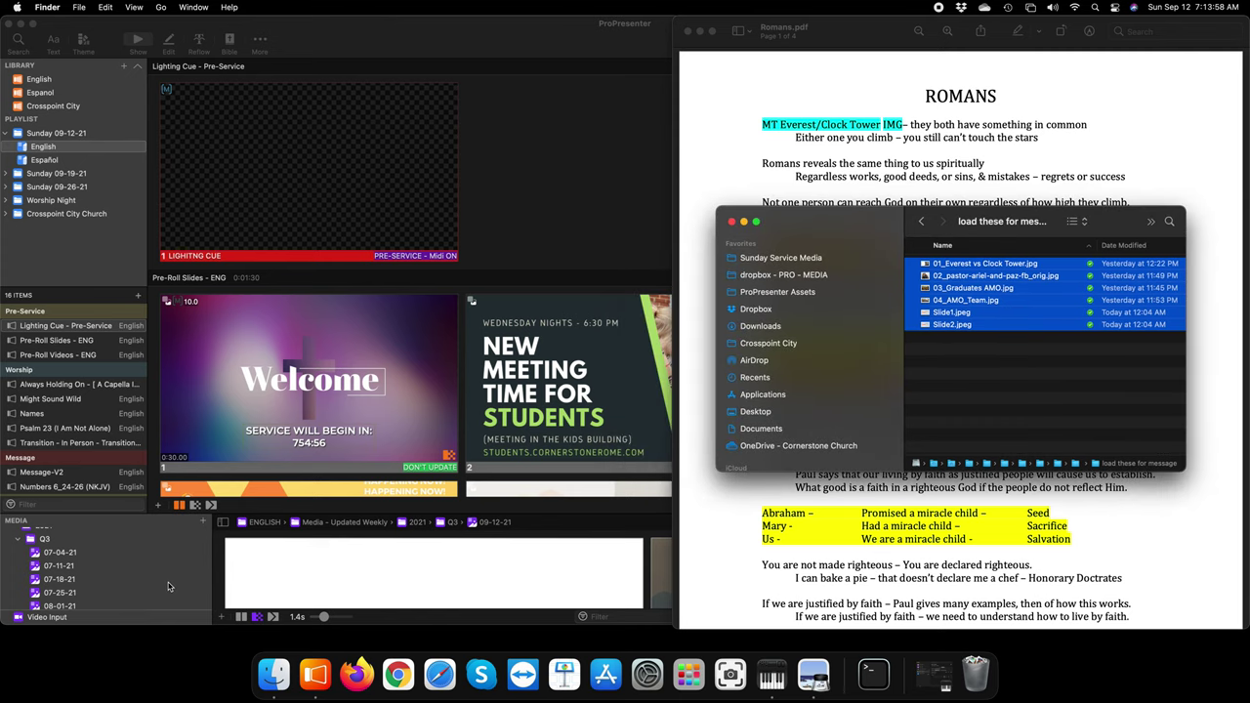
Switch to ProPresenter, enlarge its media bin and collapse the ENGLISH media folder
click(104, 552)
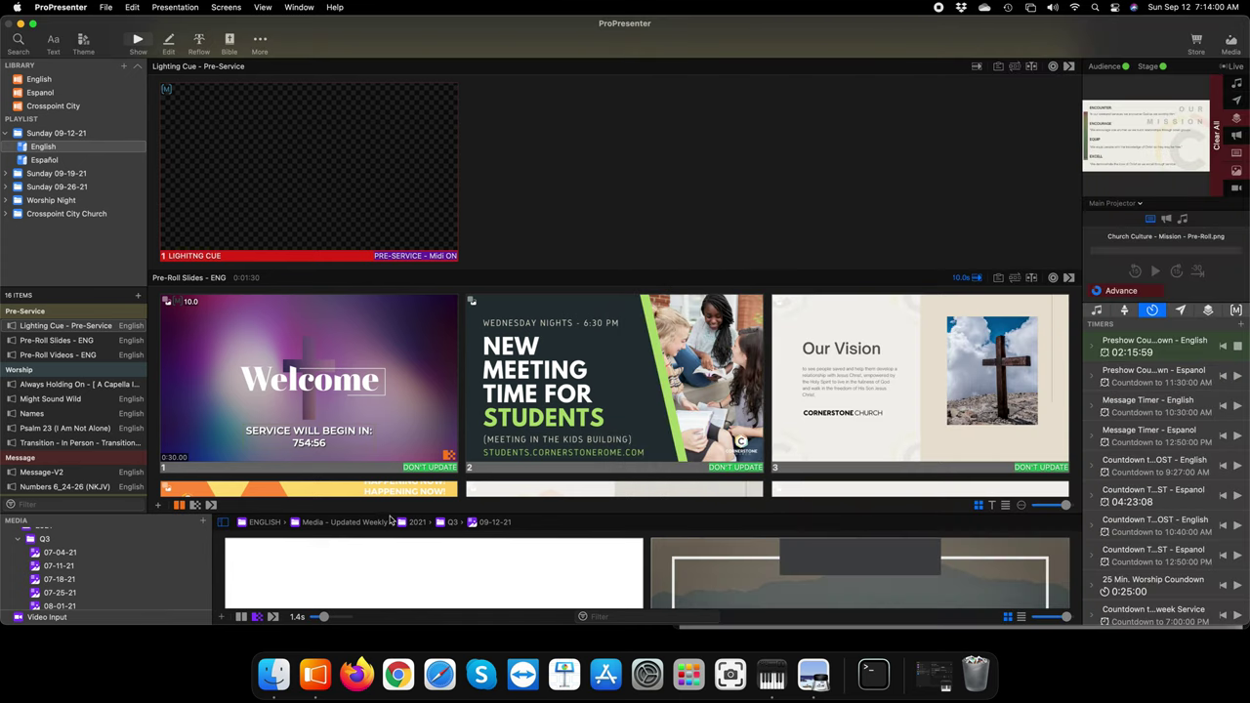
drag(388, 514, 395, 428)
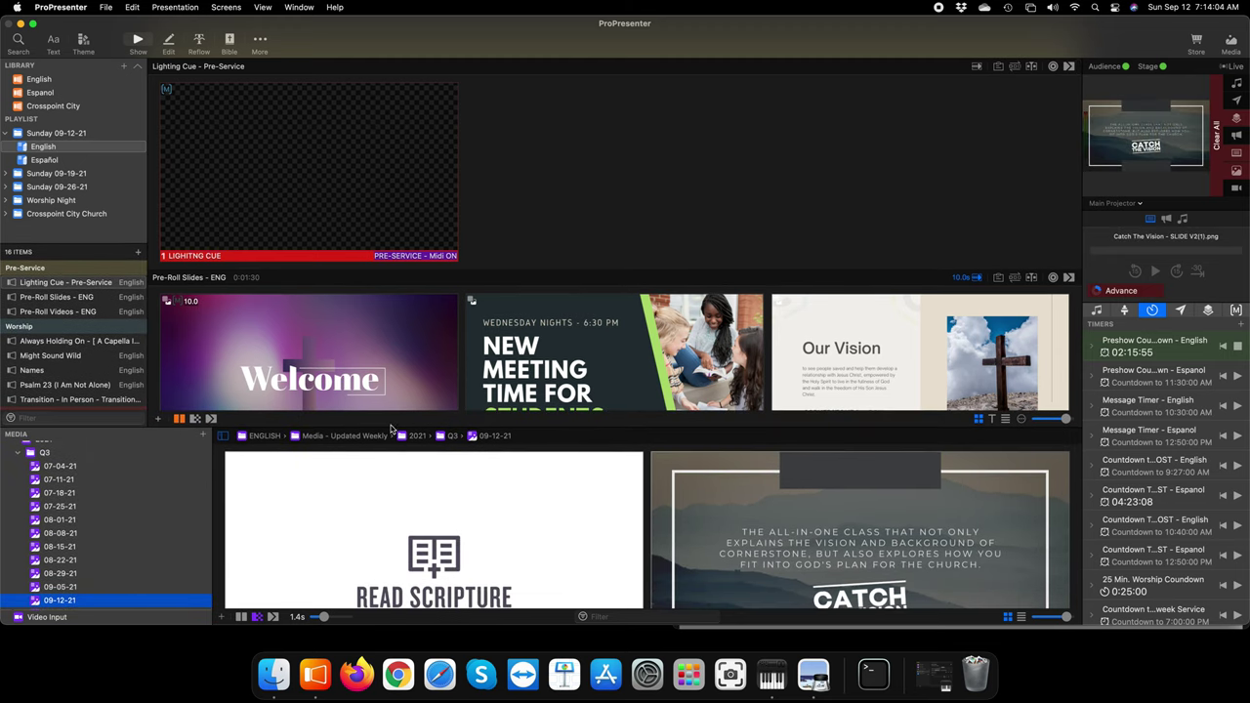
scroll(179, 488, up, 2)
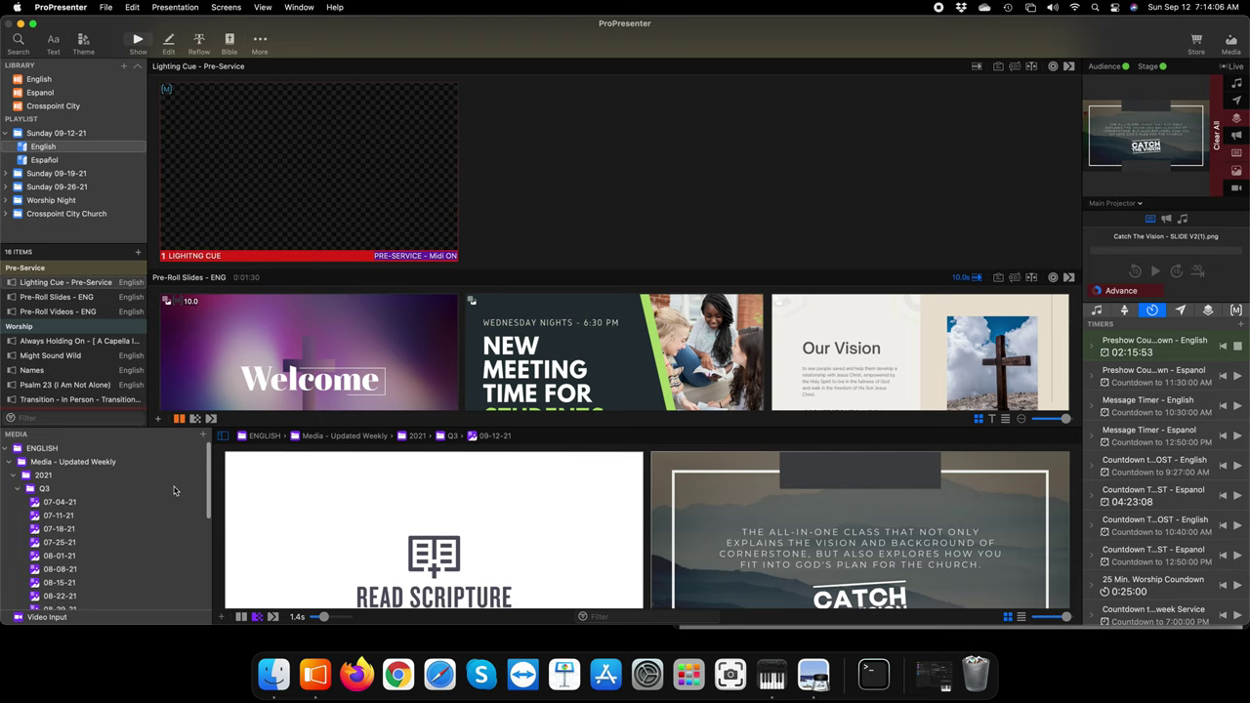
click(6, 450)
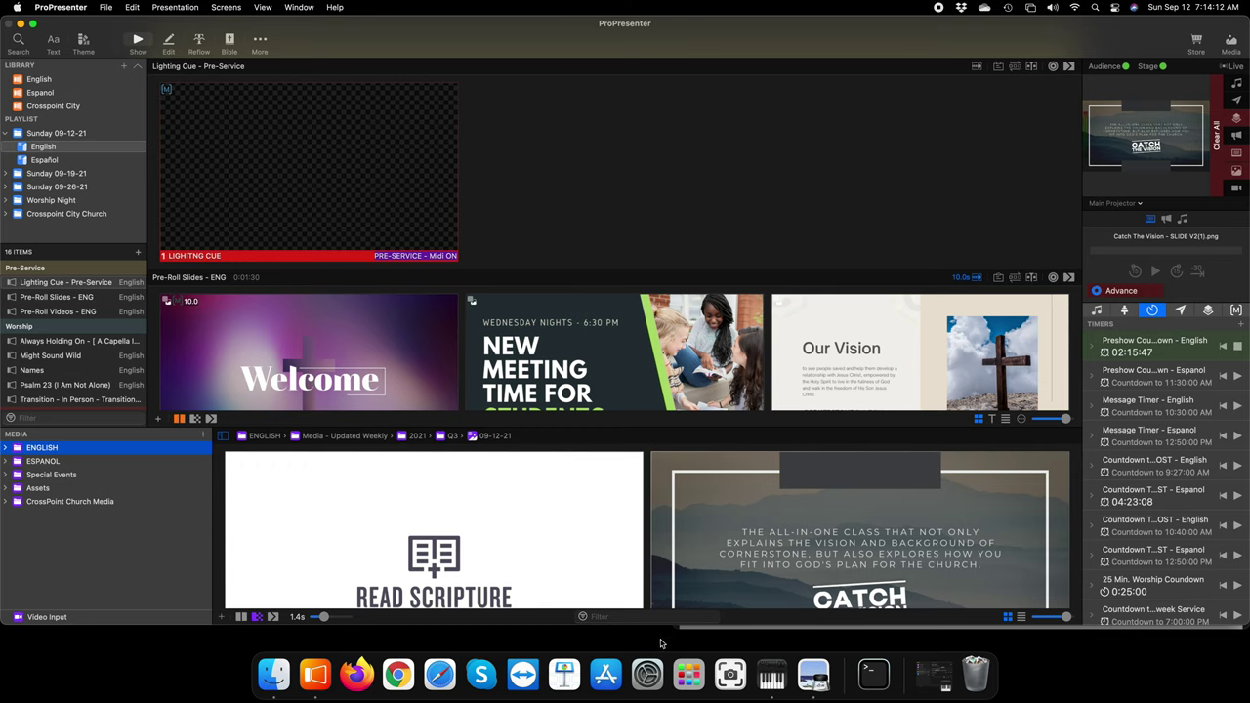
Hide the media bin and show it again
click(1231, 41)
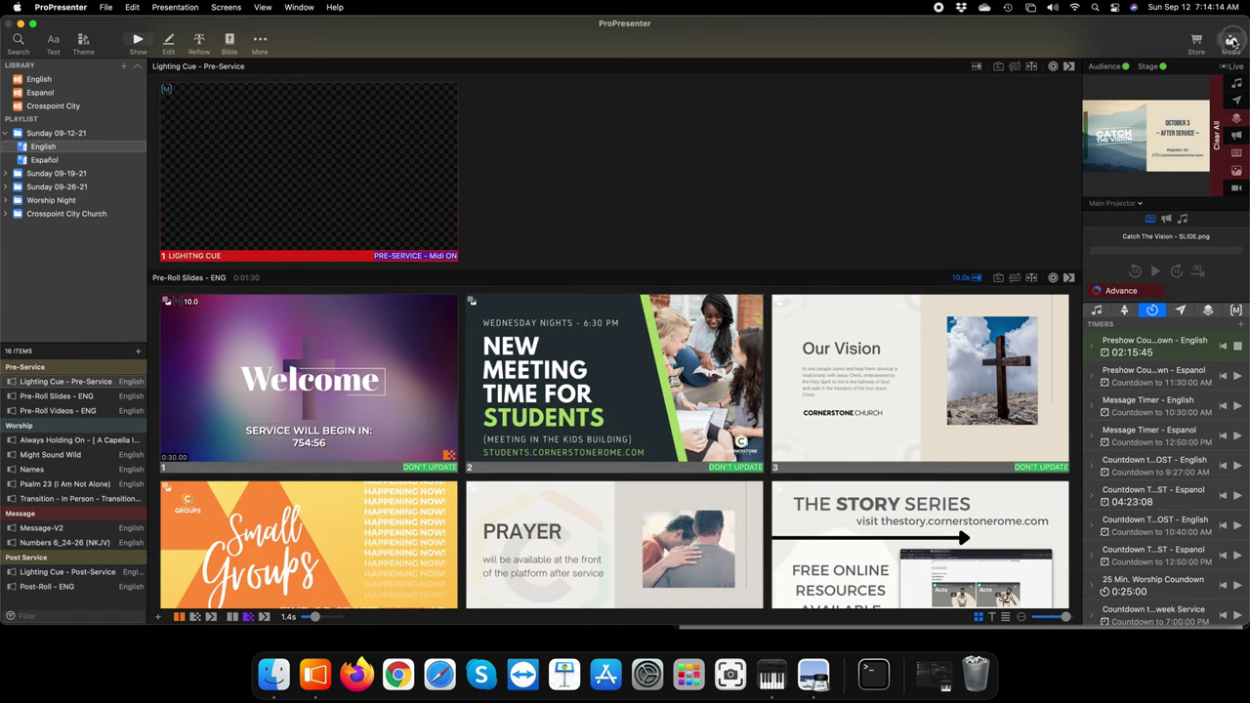
click(1231, 41)
click(1231, 41)
click(1231, 42)
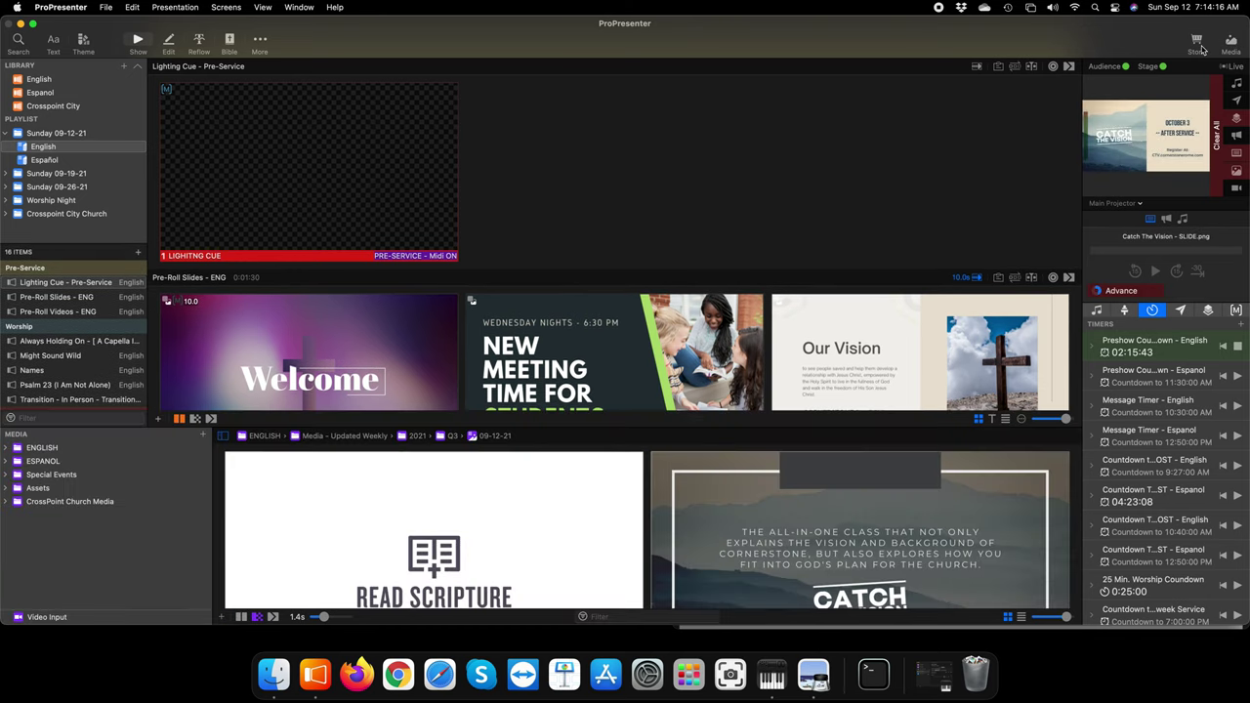
click(1231, 41)
click(1231, 41)
Expand ENGLISH > Media - Updated Weekly > 2021 > Q3 in the media bin and select the 09-12-21 playlist
click(8, 450)
click(6, 448)
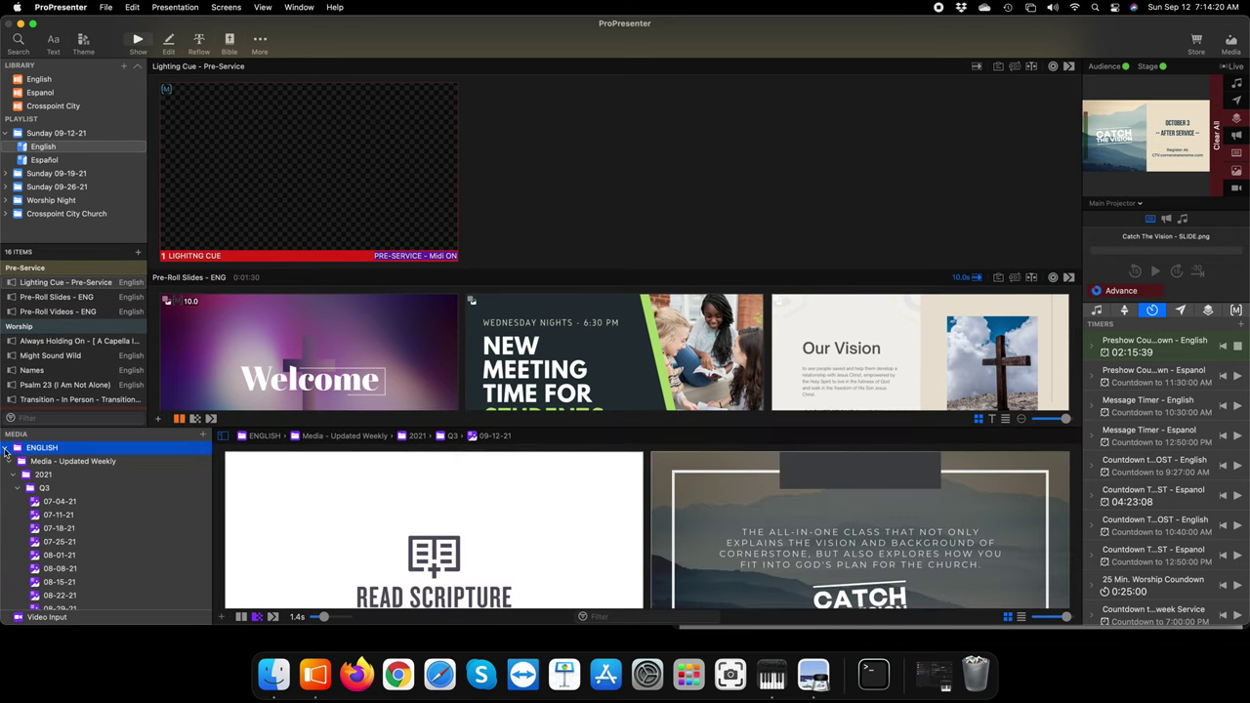
click(10, 464)
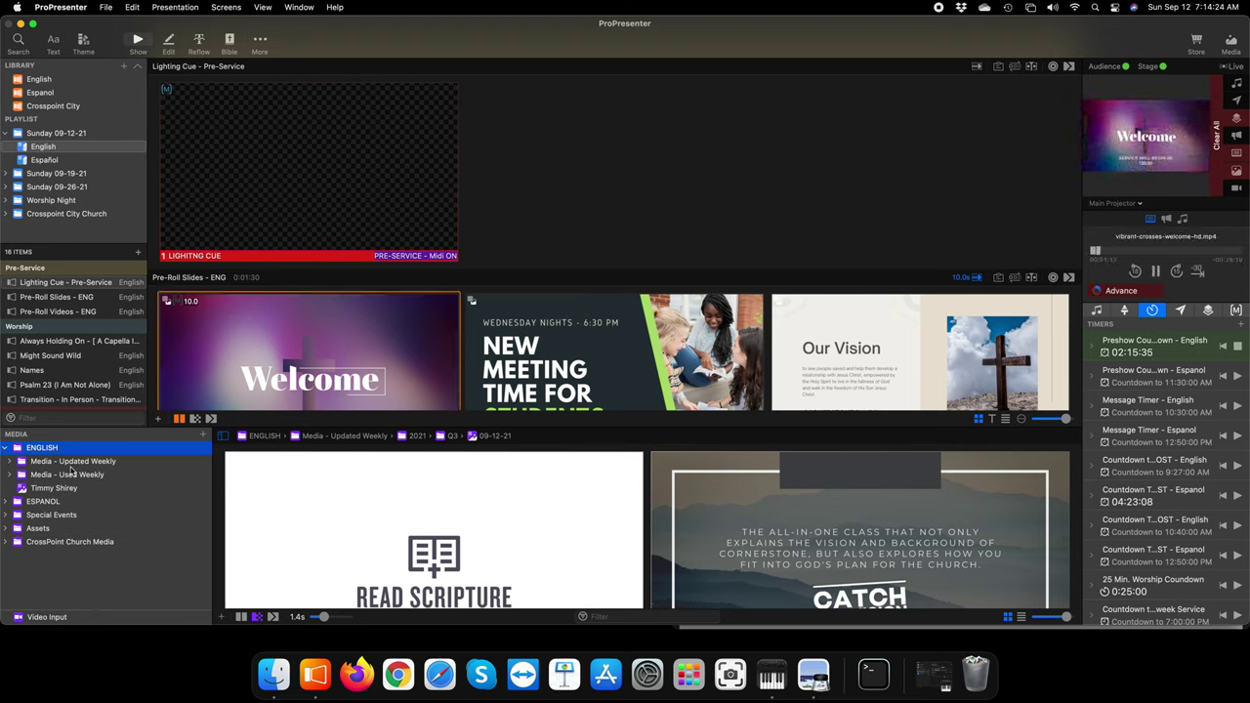
click(12, 463)
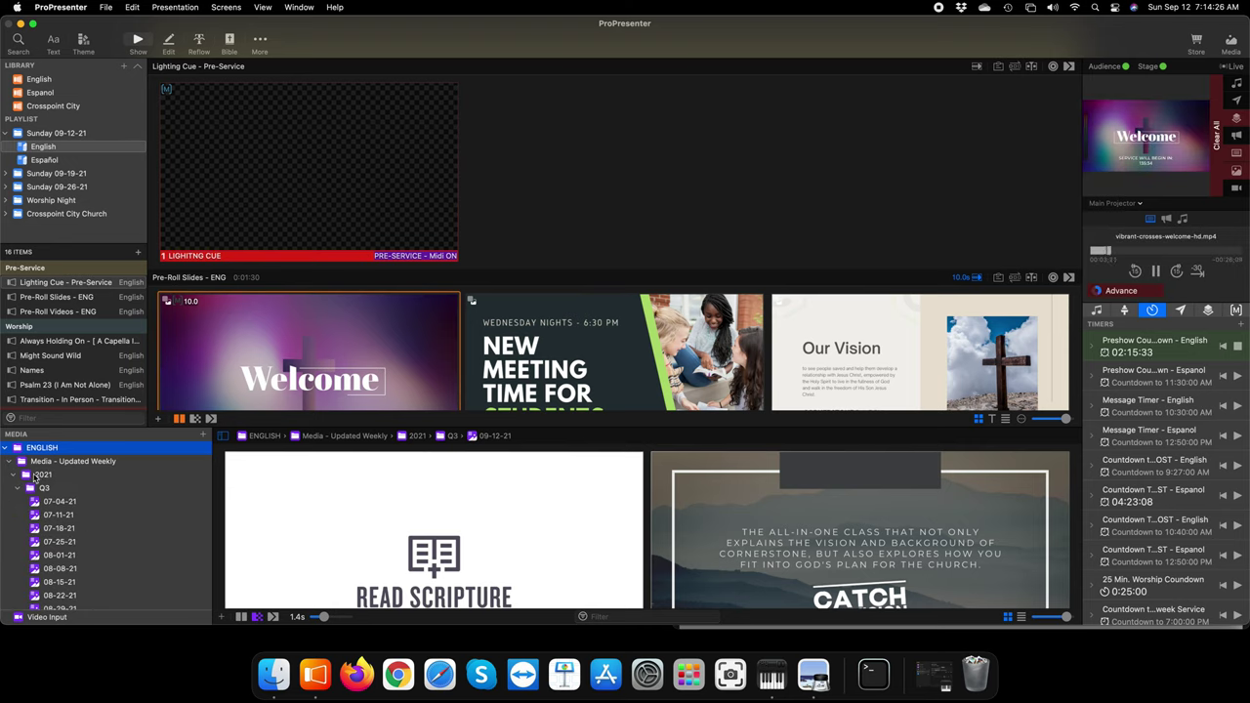
click(35, 475)
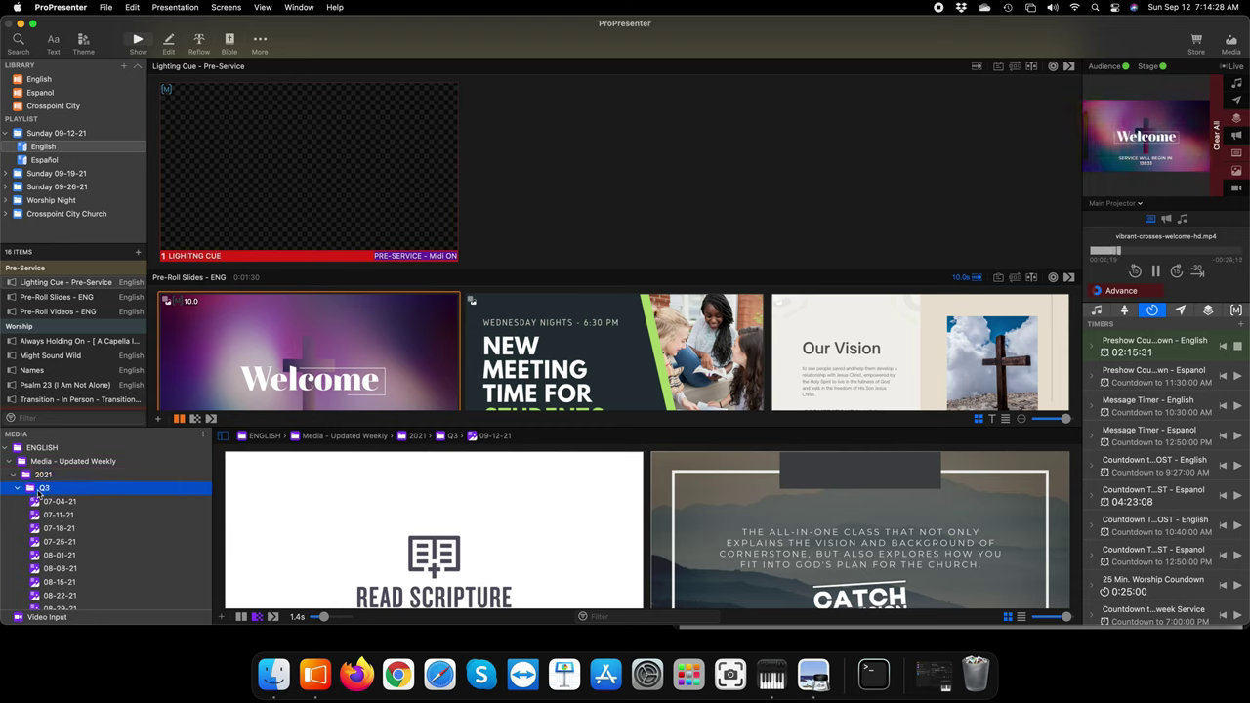
scroll(44, 537, down, 3)
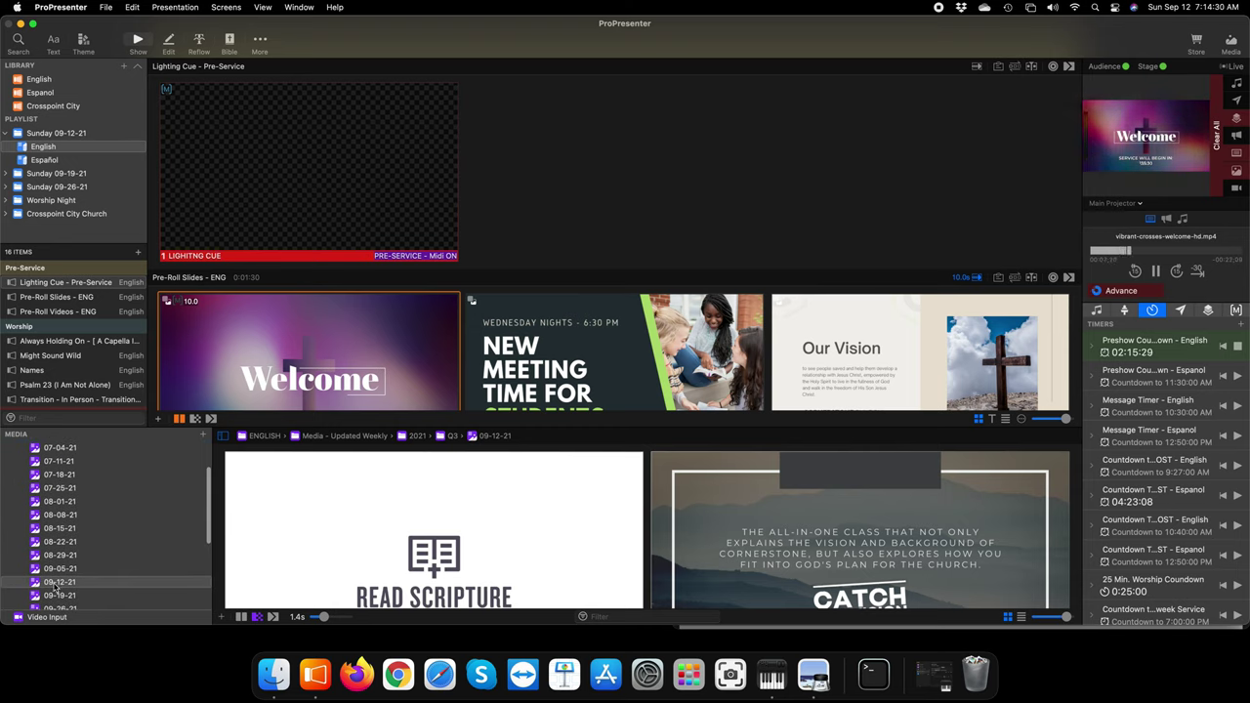
click(55, 582)
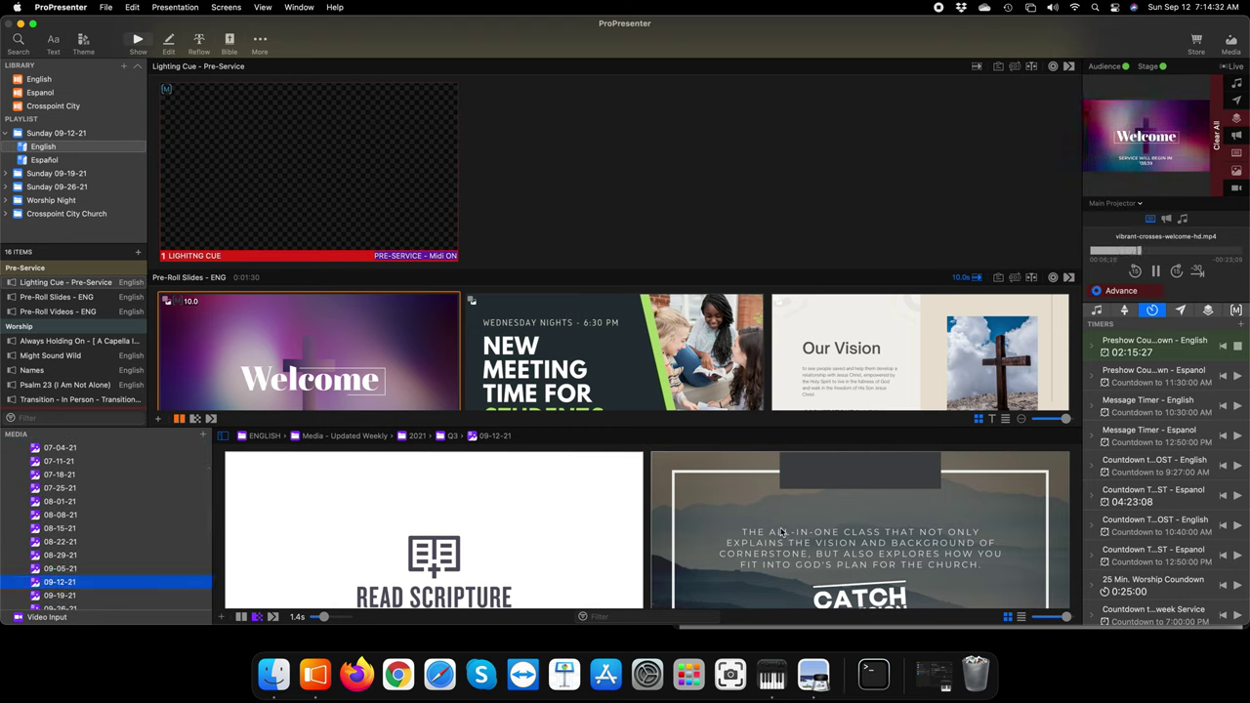
Look through the media in the 09-12-21 and 09-05-21 playlists, ending back on 09-12-21
scroll(781, 532, down, 10)
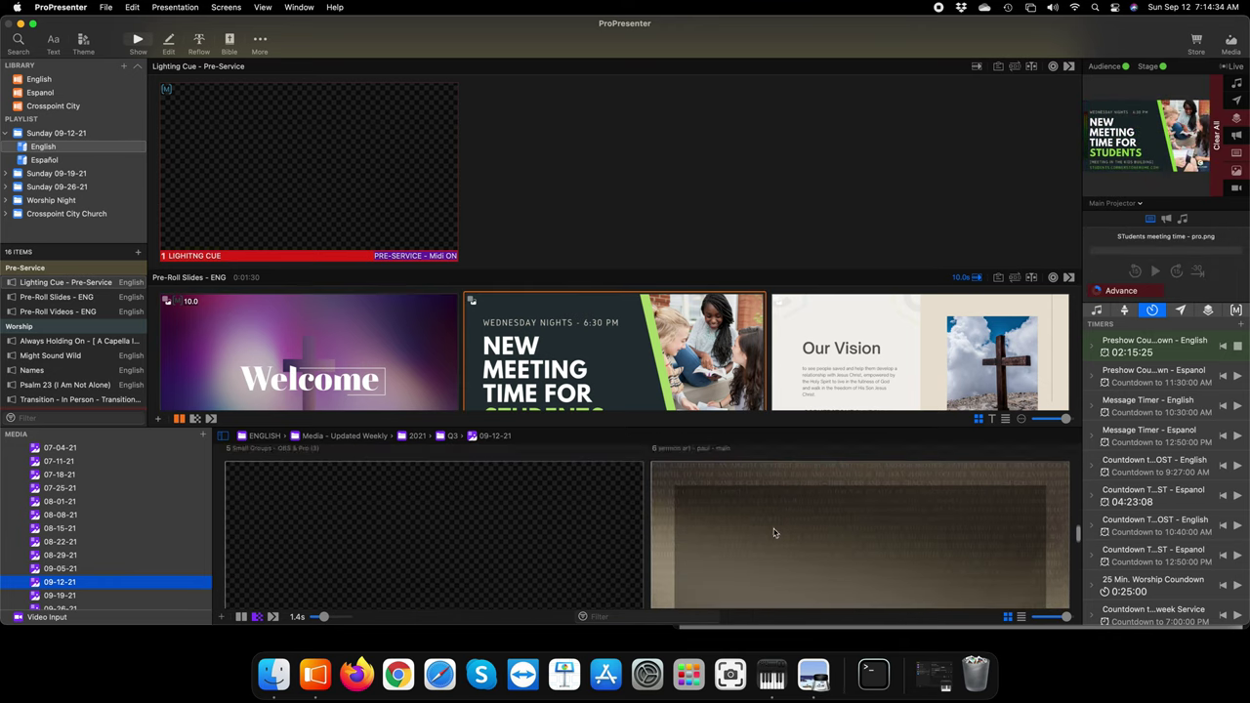
key(Up)
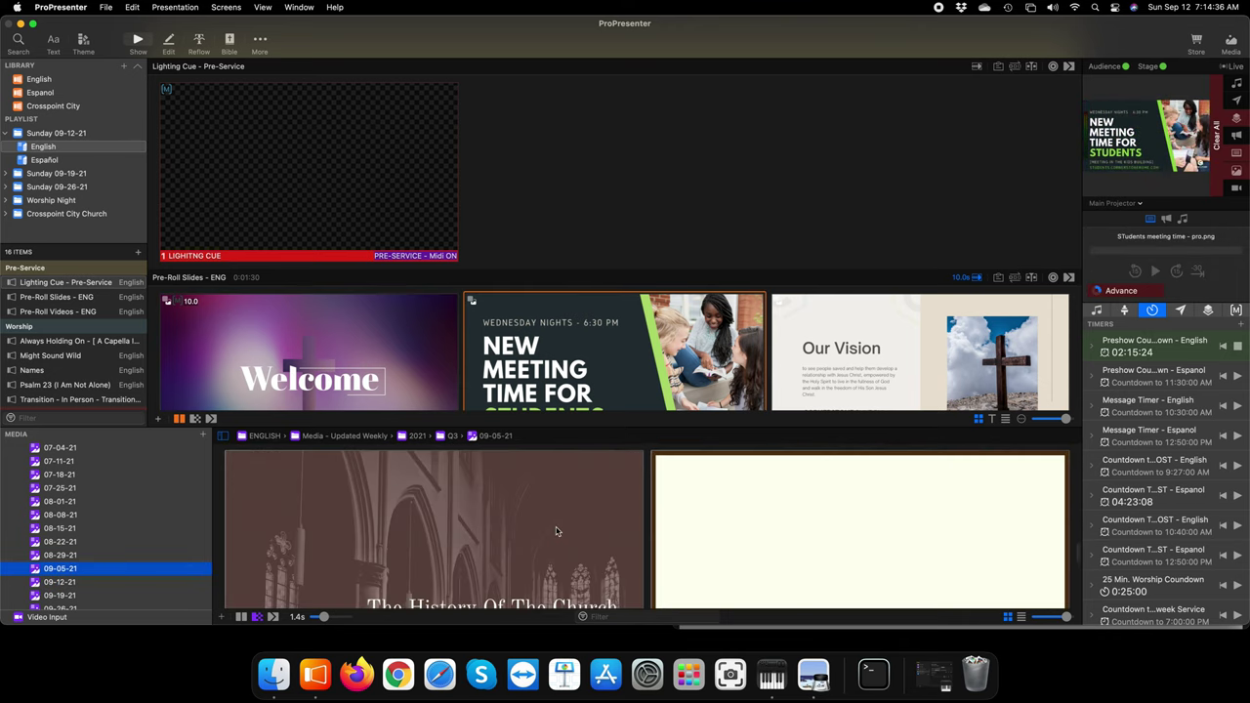
scroll(557, 531, up, 5)
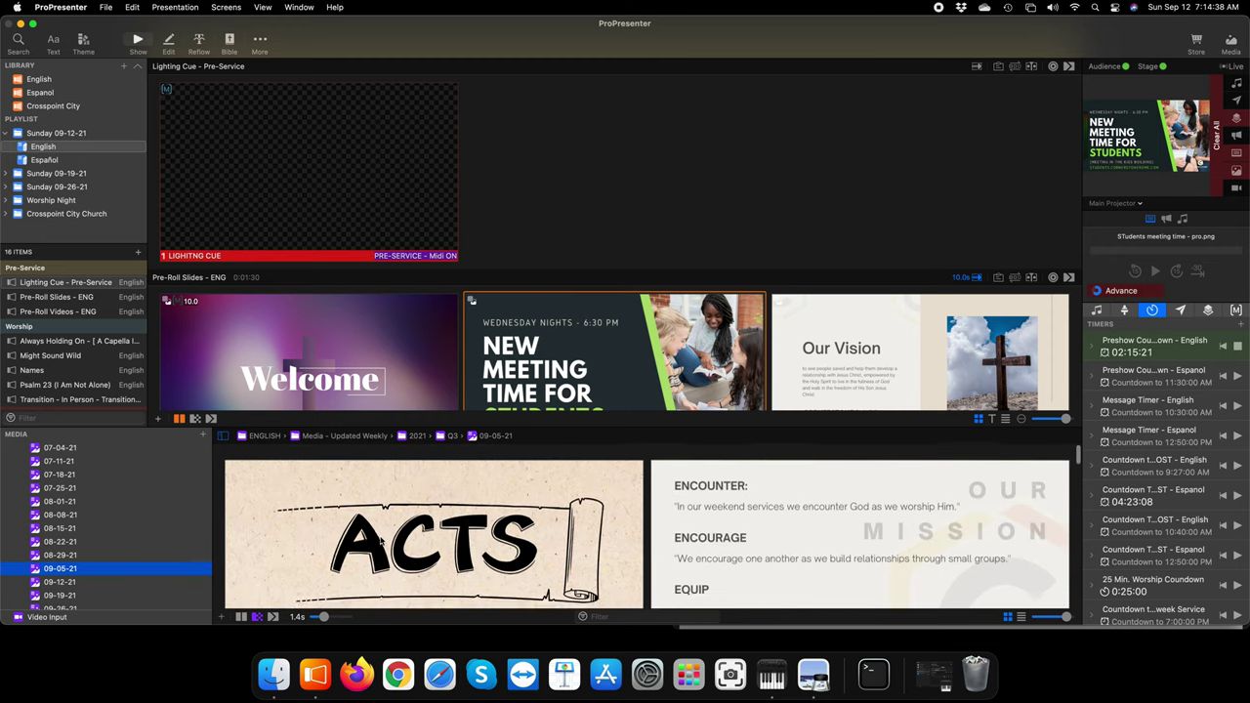
click(151, 581)
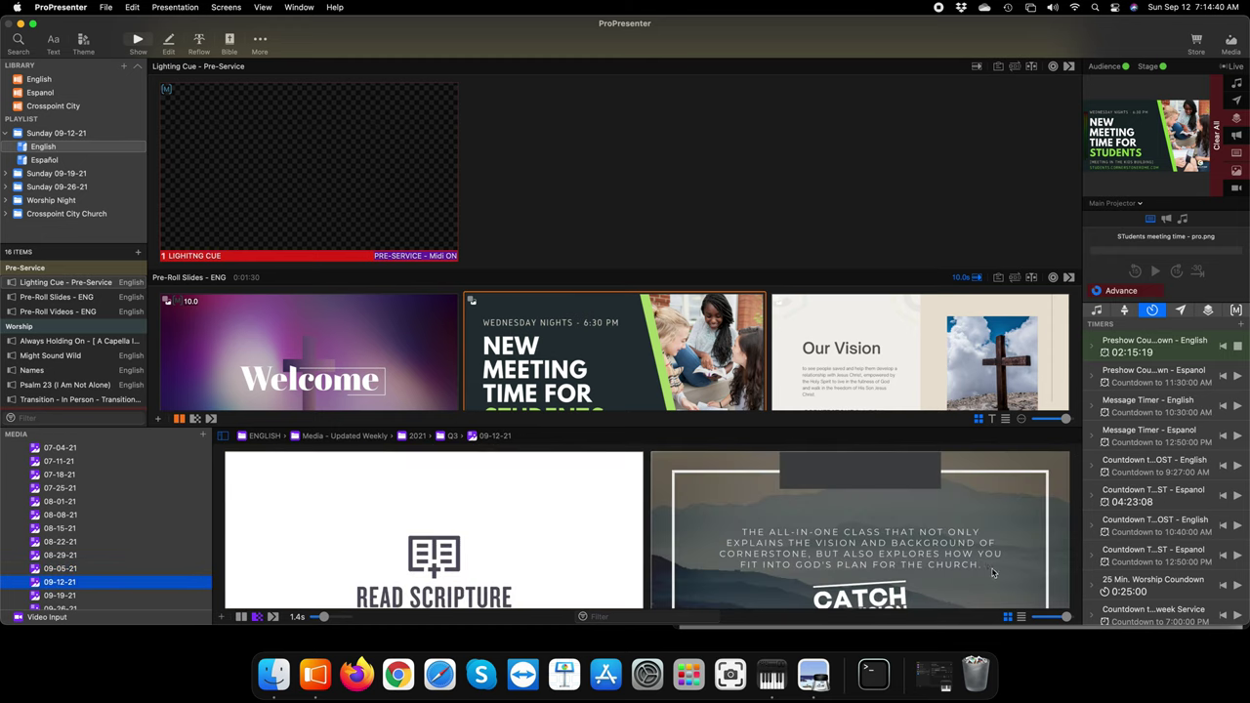
Shrink the media bin thumbnails to about seven per row so the whole 09-12-21 playlist fits in view
mouse_move(1068, 618)
mouse_down()
mouse_move(1038, 619)
mouse_move(1053, 618)
mouse_up()
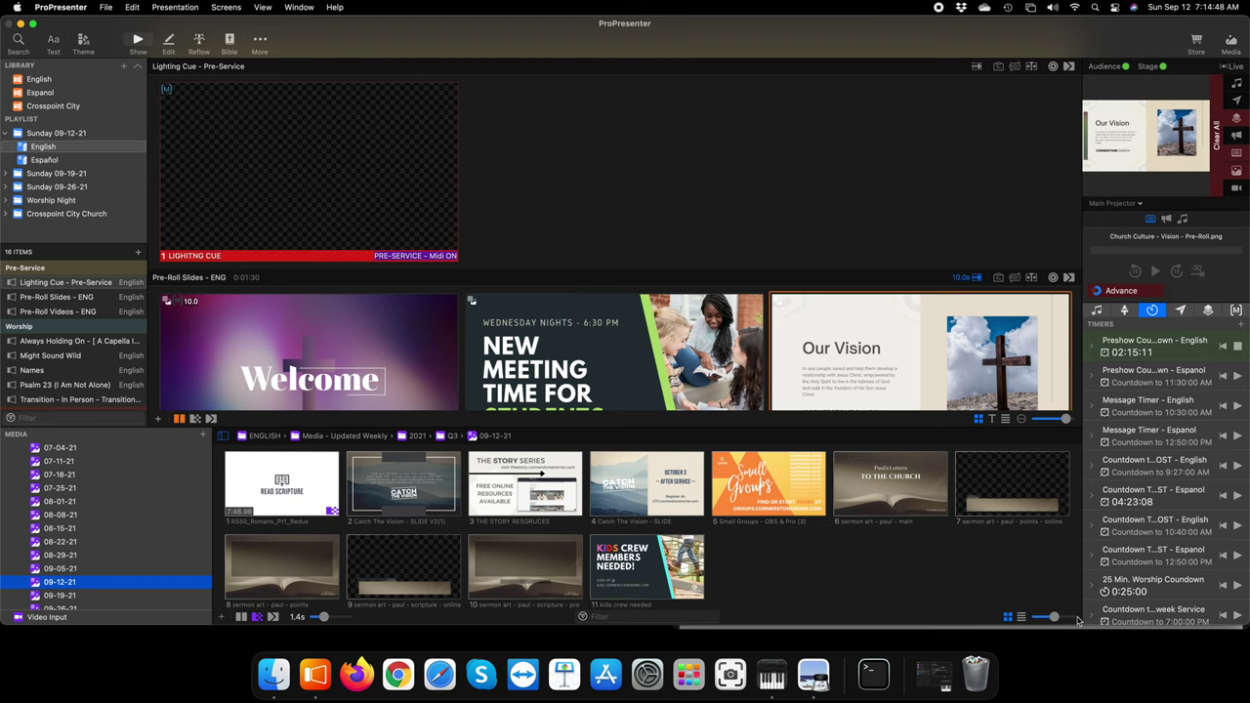
scroll(792, 555, down, 1)
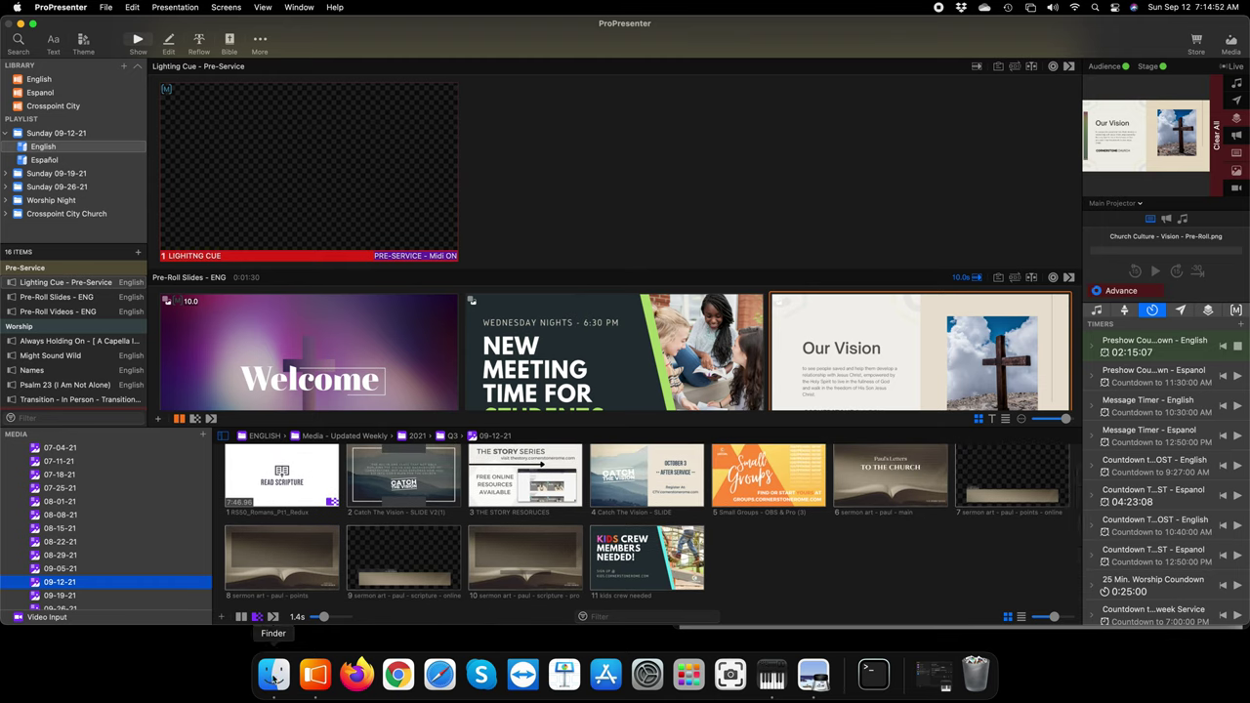
Switch to Finder, reselect all six images in "load these for message" and import them into ProPresenter's 09-12-21 playlist after kids crew needed
click(276, 674)
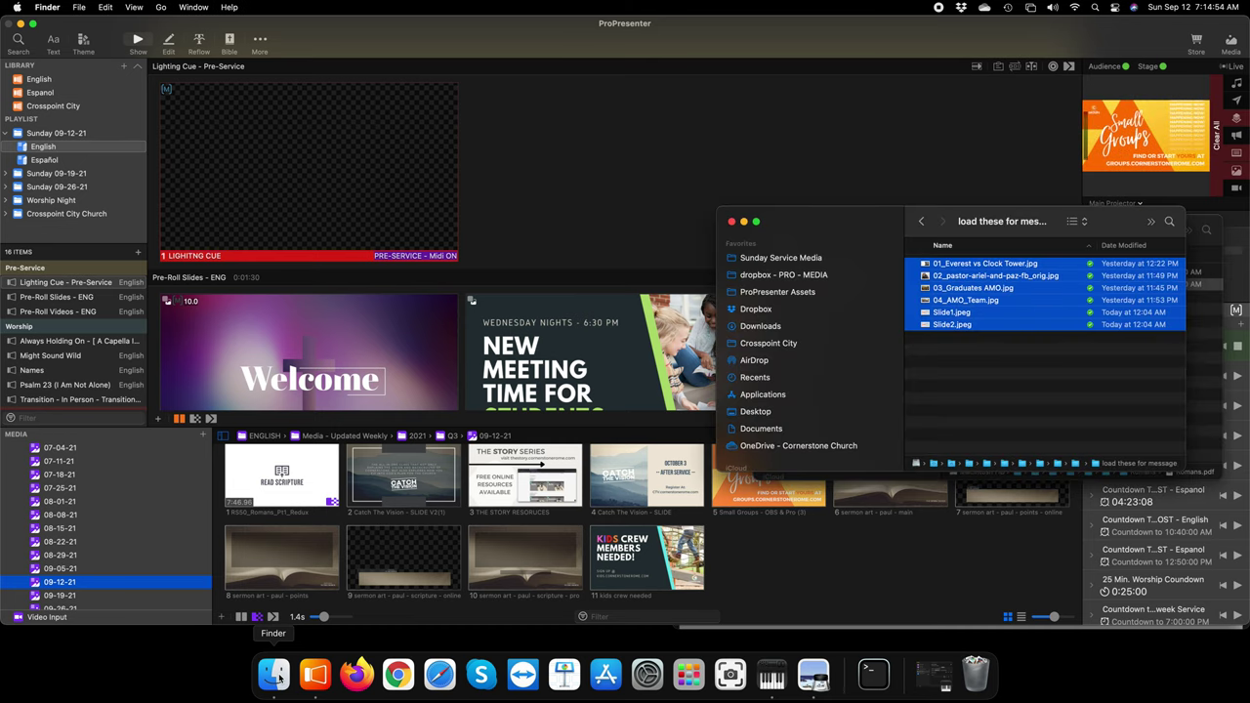
drag(885, 217, 958, 233)
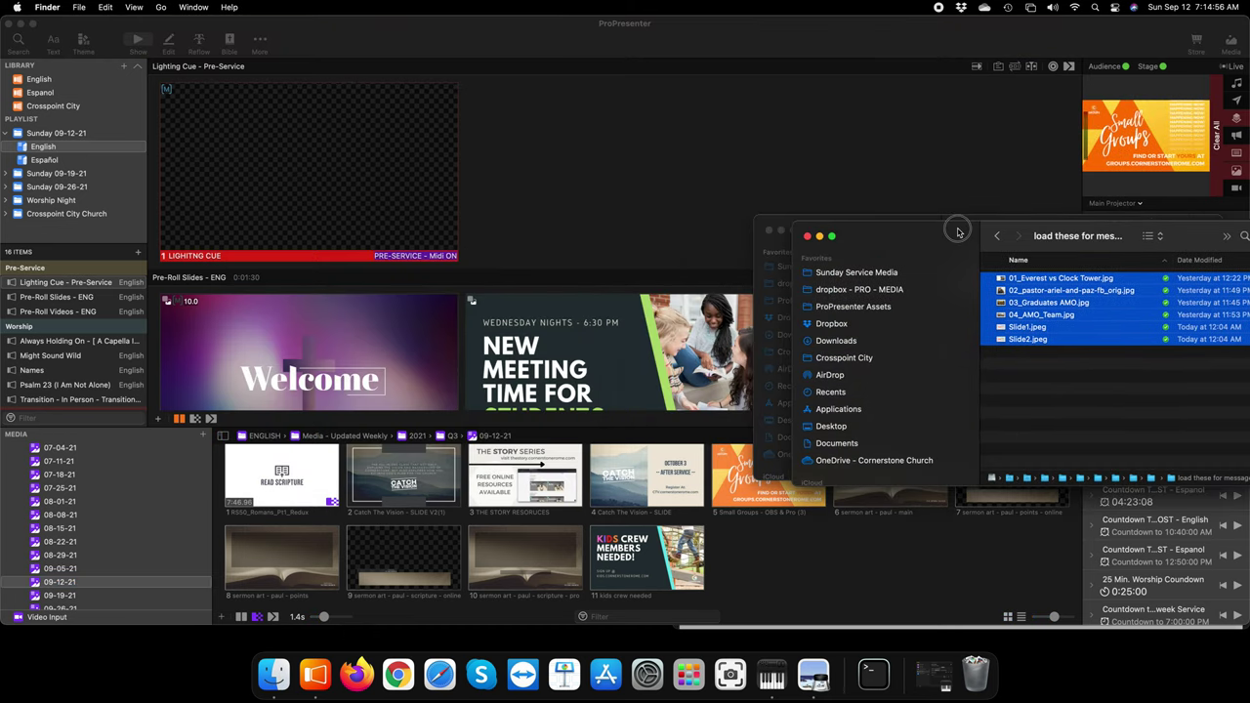
click(1034, 380)
drag(1038, 344, 1020, 280)
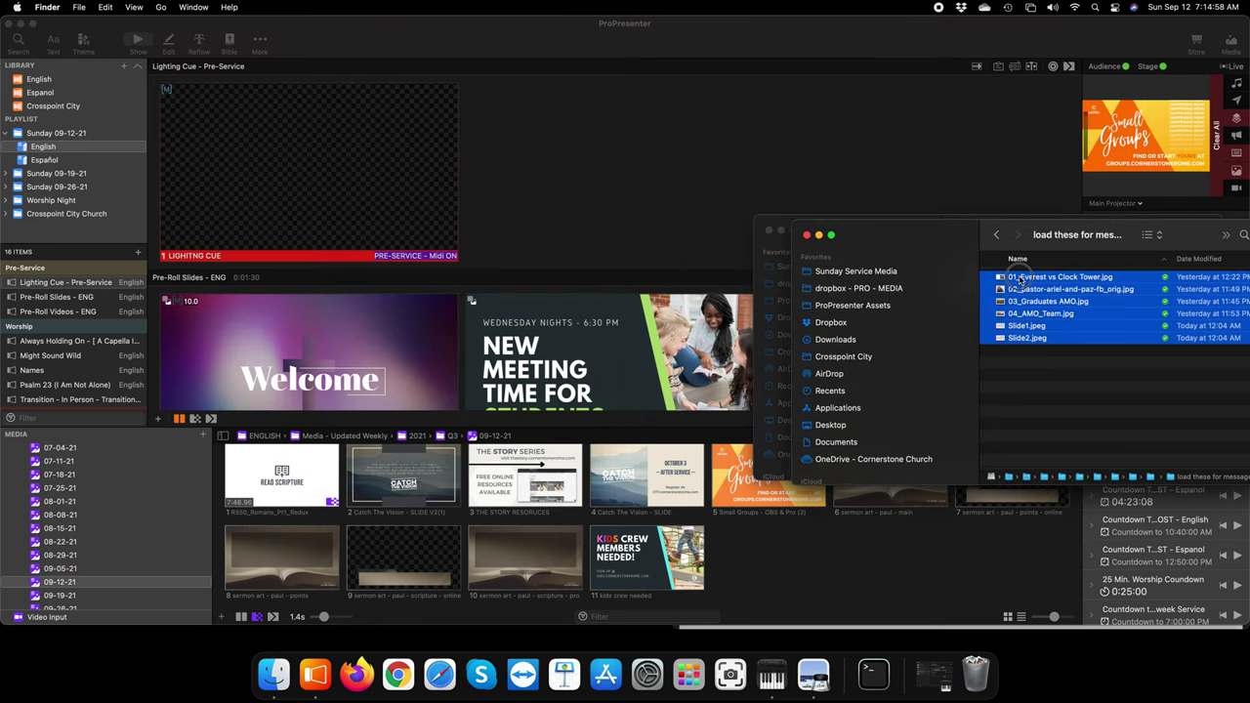
click(1092, 377)
drag(1097, 374, 1021, 281)
click(1113, 395)
drag(1147, 391, 1011, 275)
drag(1020, 336, 748, 580)
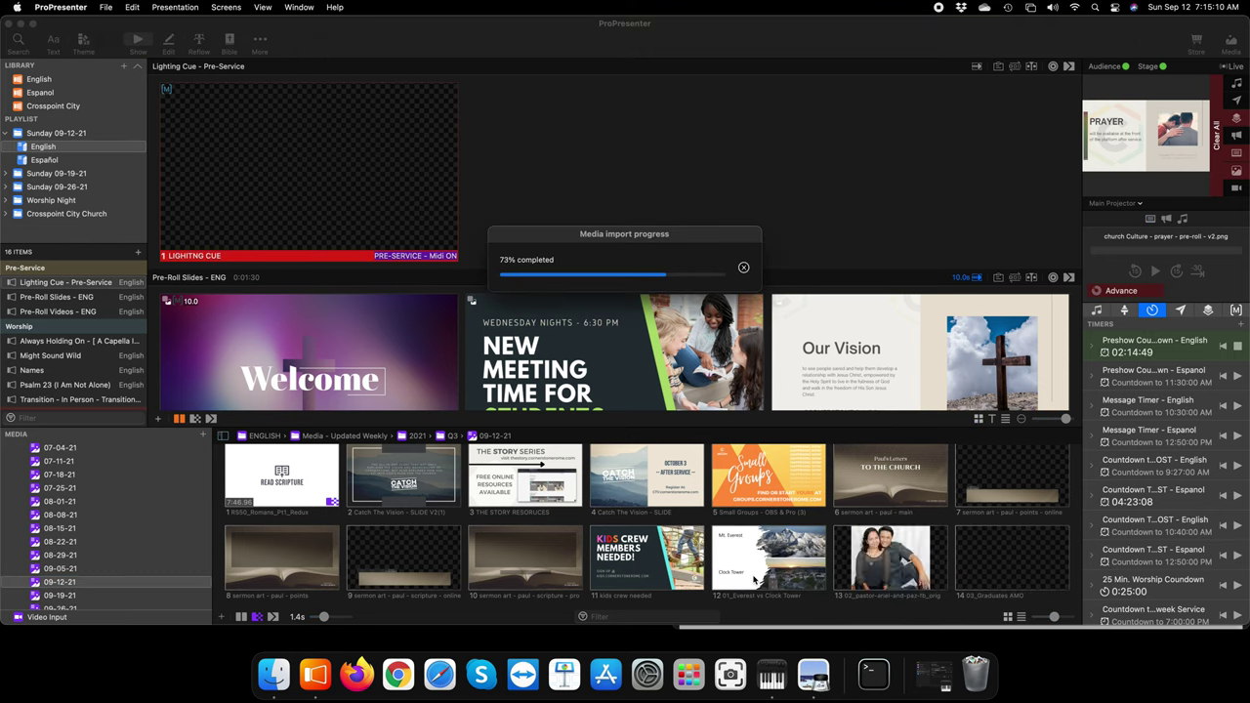
scroll(856, 558, down, 2)
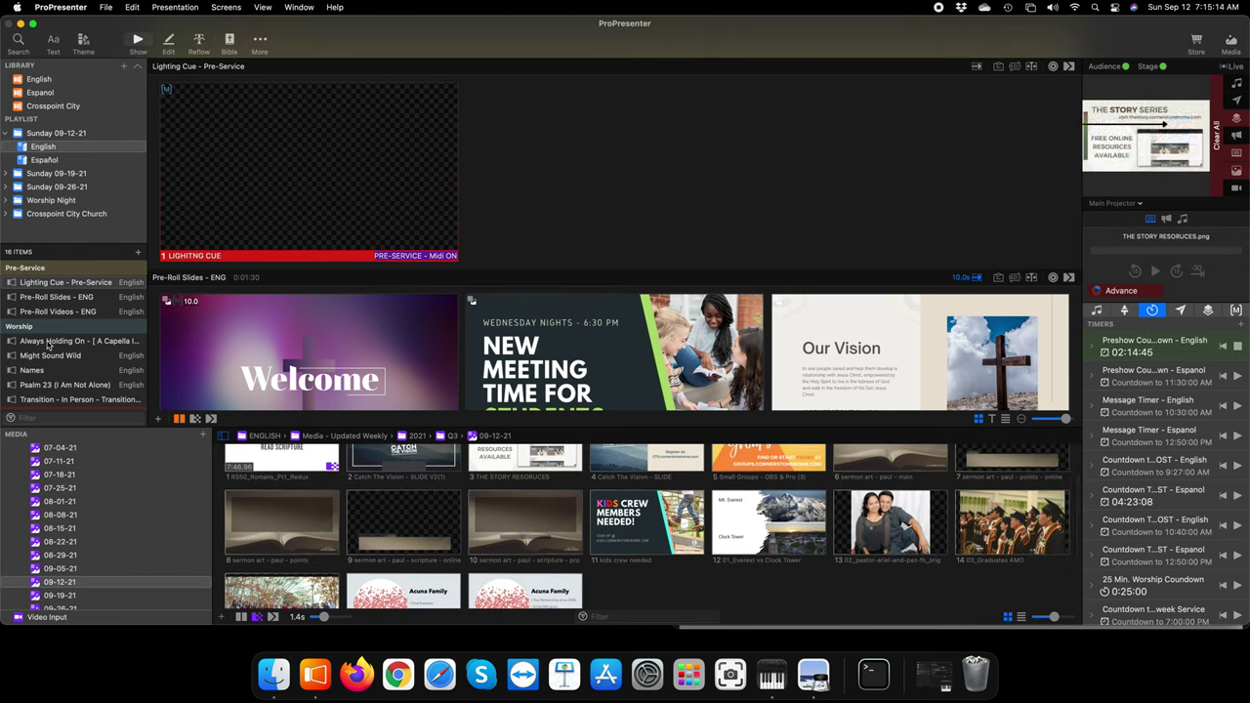
Switch to Preview to check the first image cue in Romans.pdf, and return to ProPresenter
scroll(62, 333, down, 4)
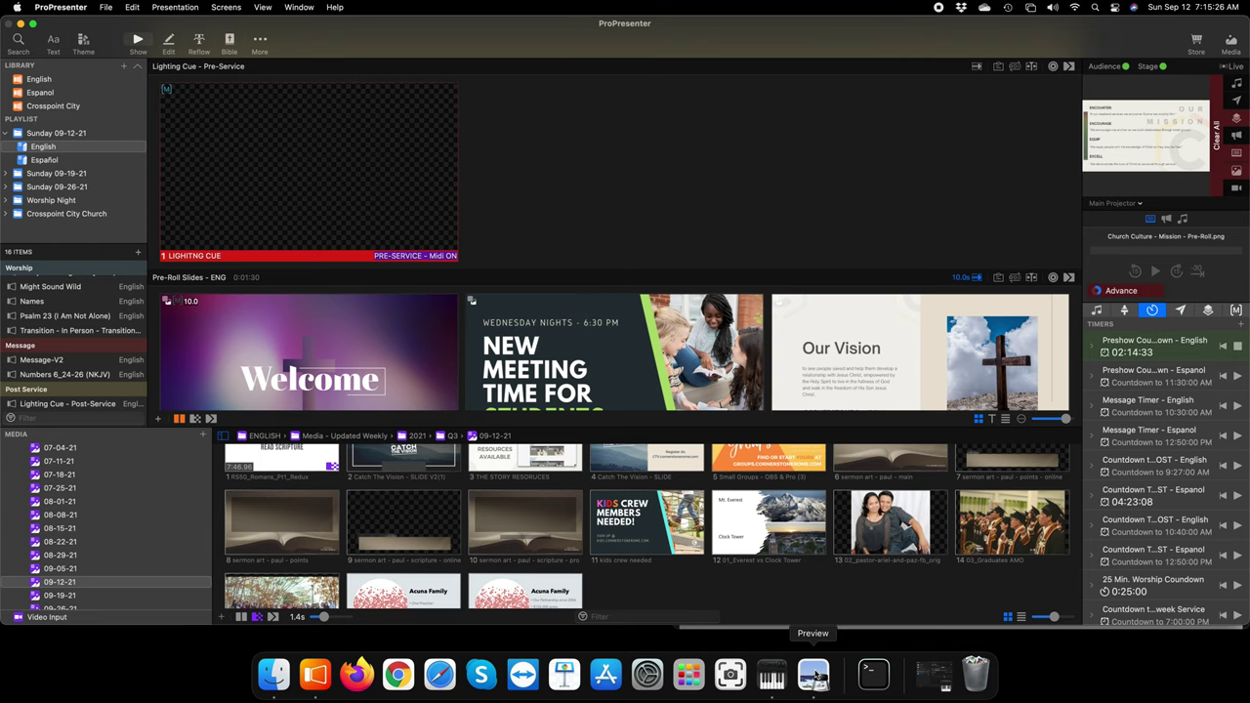
click(816, 674)
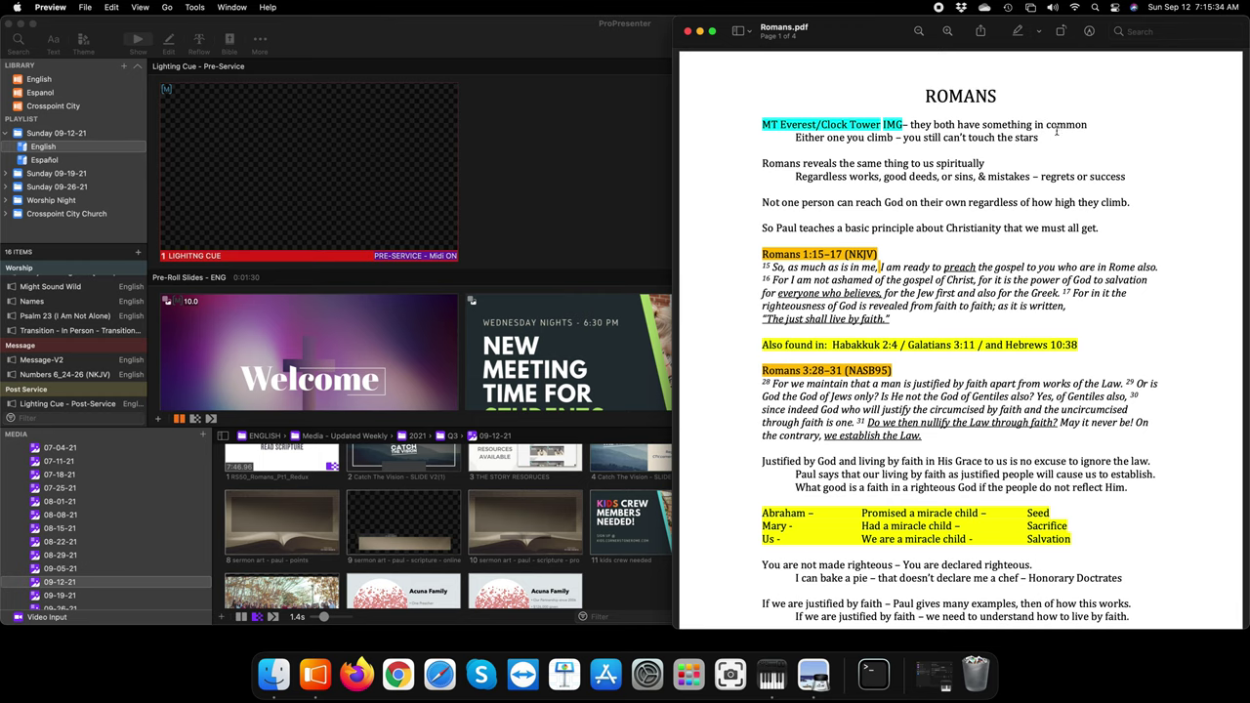
click(615, 204)
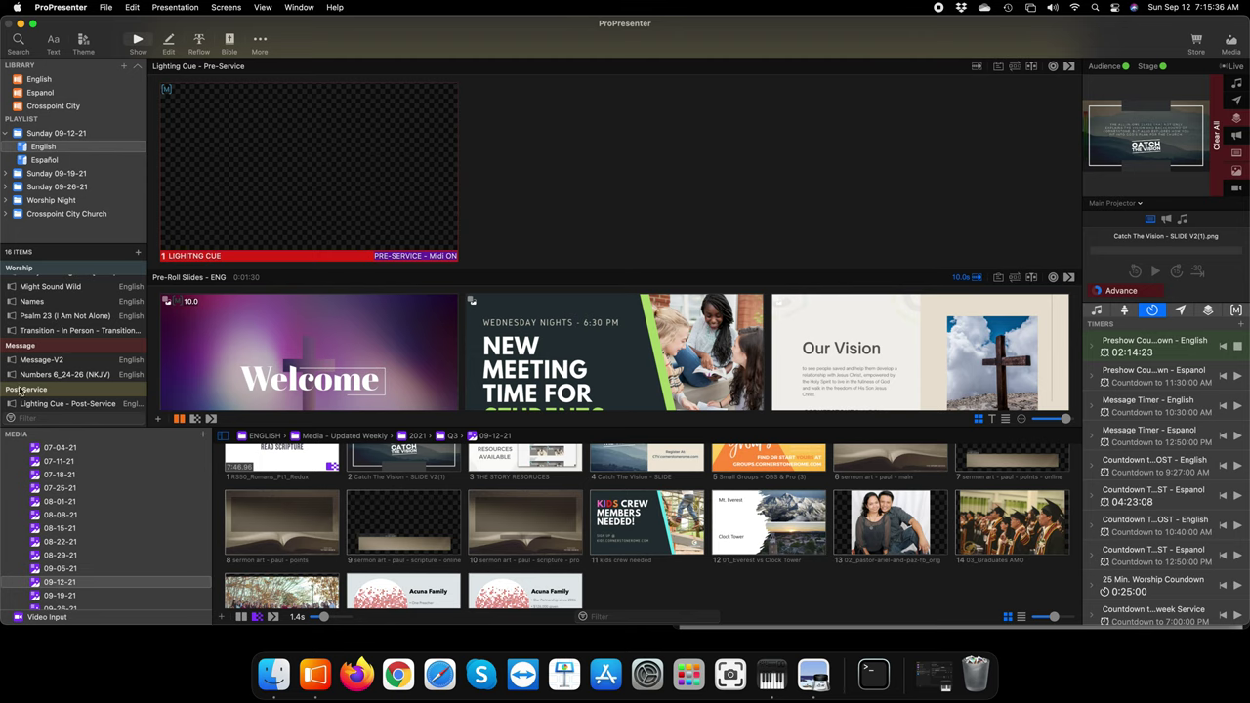
Open the Message-V2 presentation and insert 01_Everest vs Clock Tower from the media bin as slide 3, after SERMON TITLE SLIDE
click(42, 362)
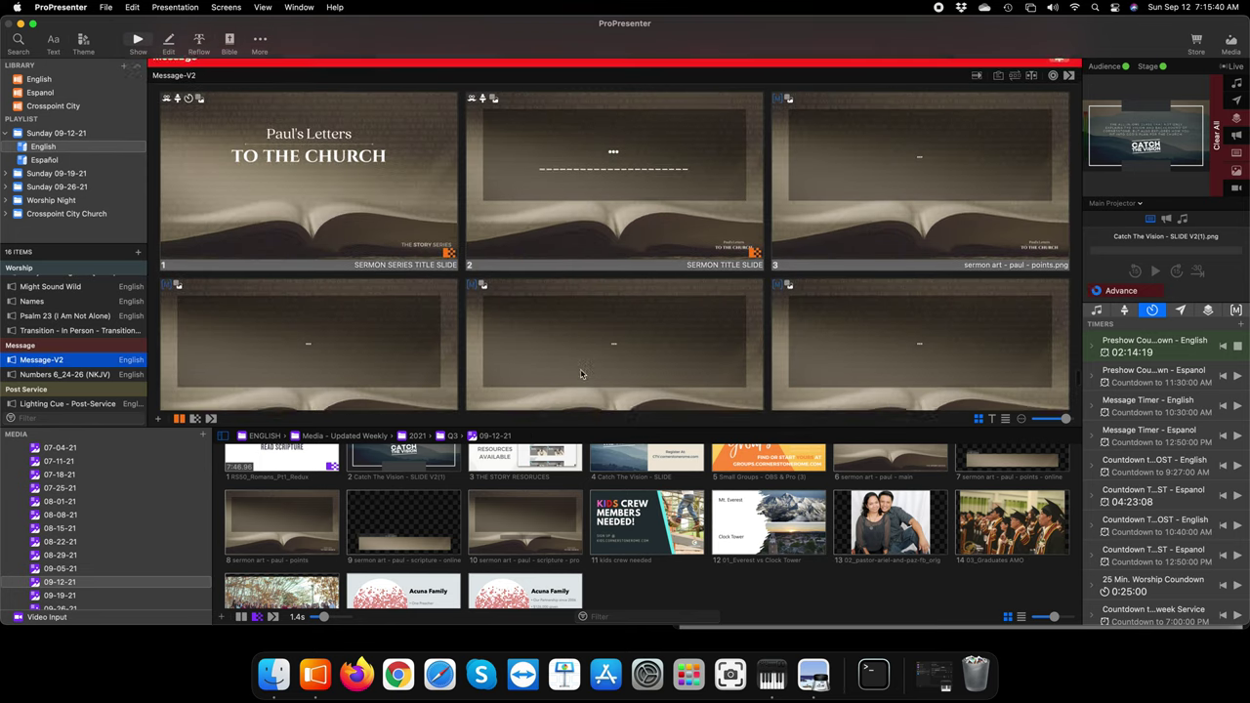
scroll(508, 383, up, 1)
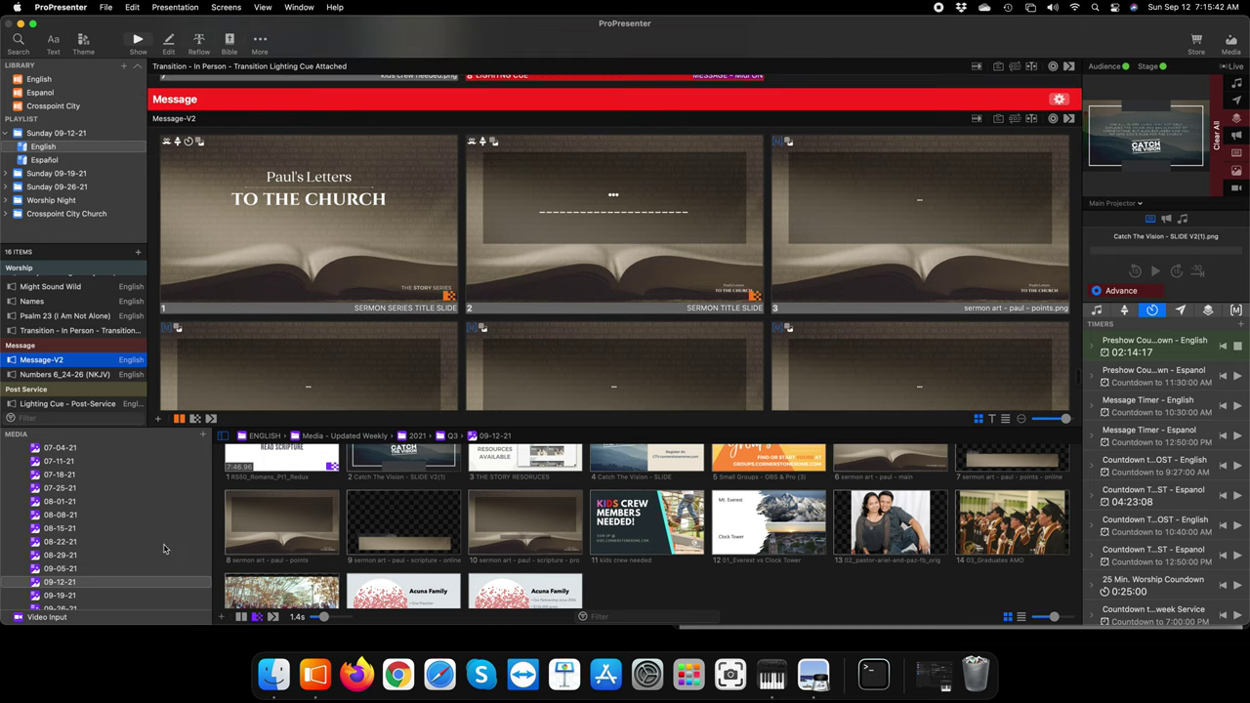
scroll(540, 545, down, 1)
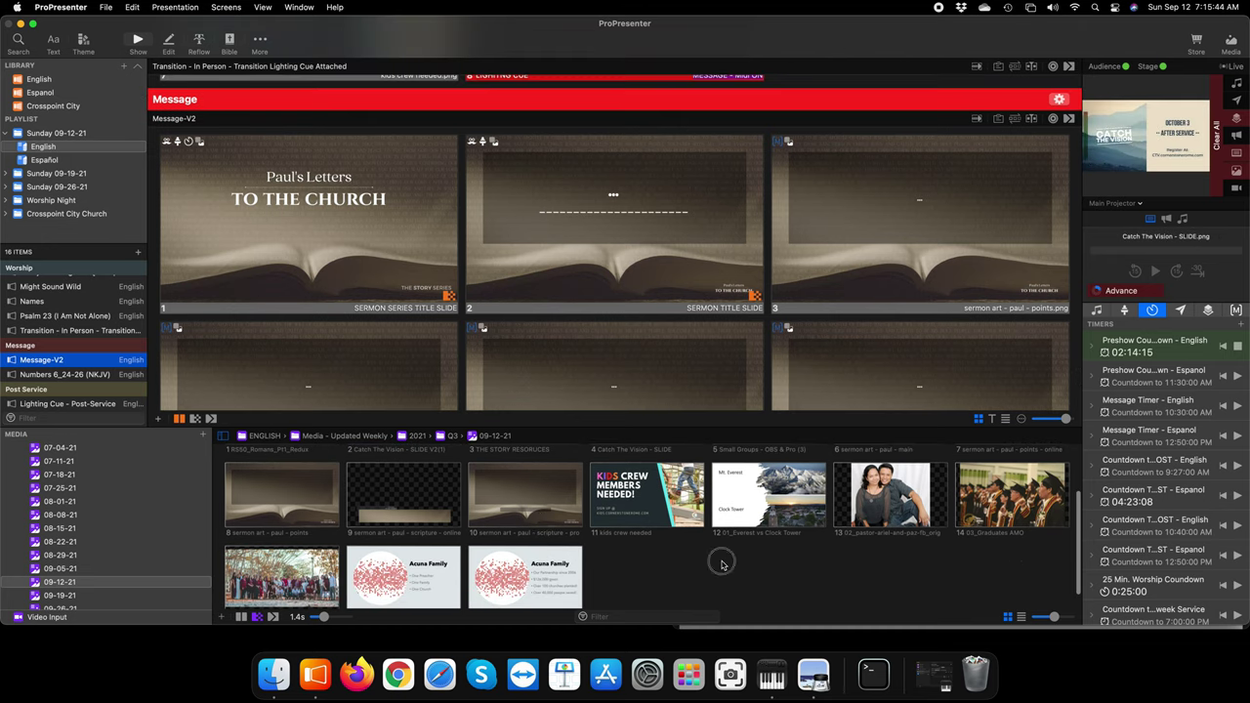
click(771, 514)
drag(770, 514, 757, 246)
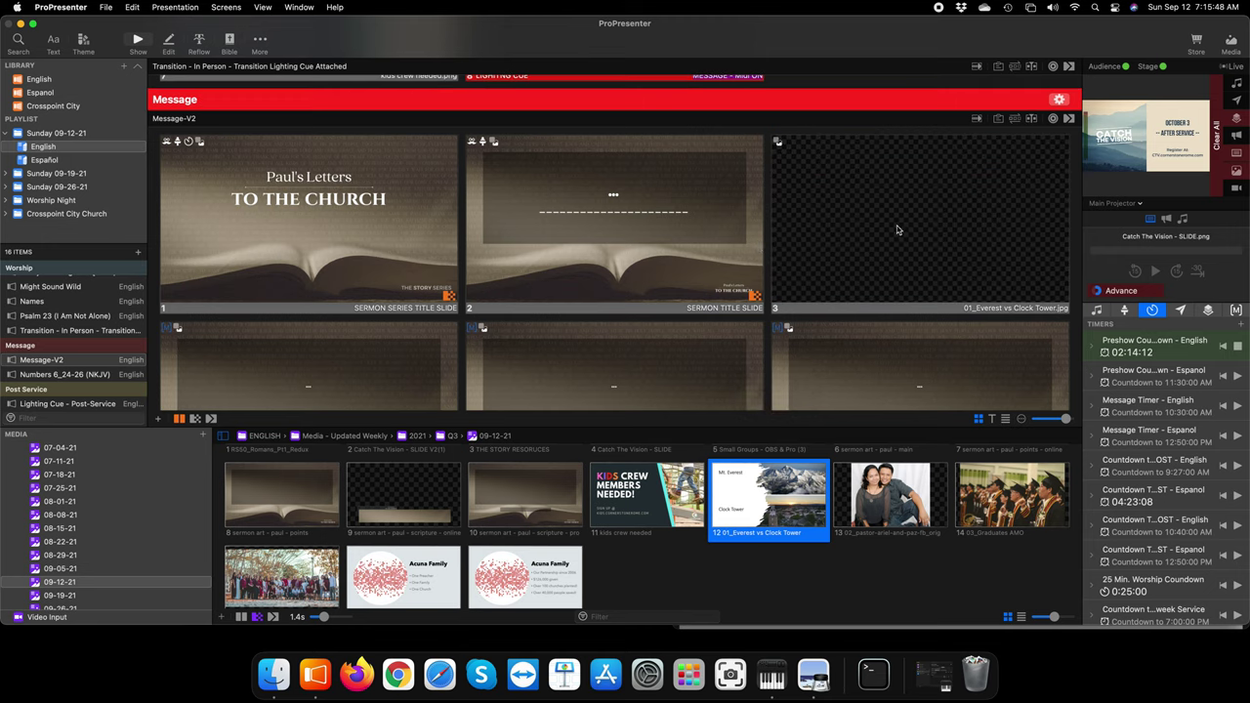
Show the macros and assign "Sermon Image / Graphic -- LOOK Template - ENGLISH" to the Everest vs Clock Tower slide
click(1234, 311)
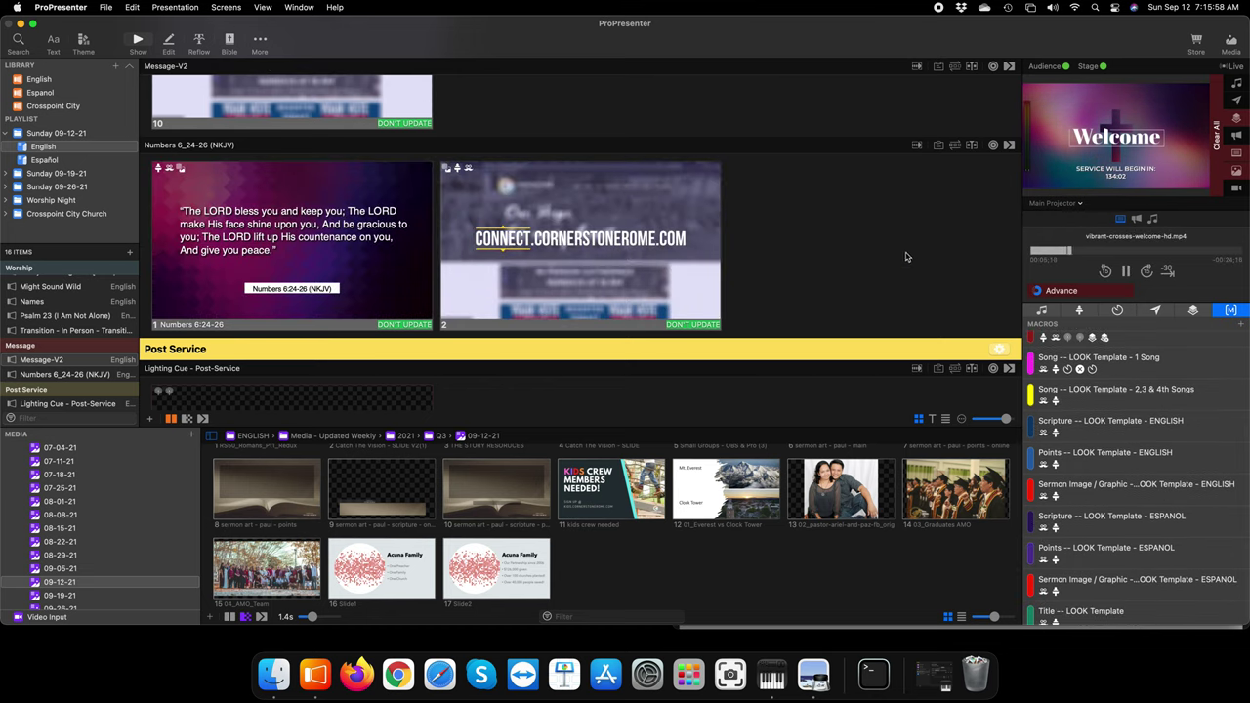
click(46, 361)
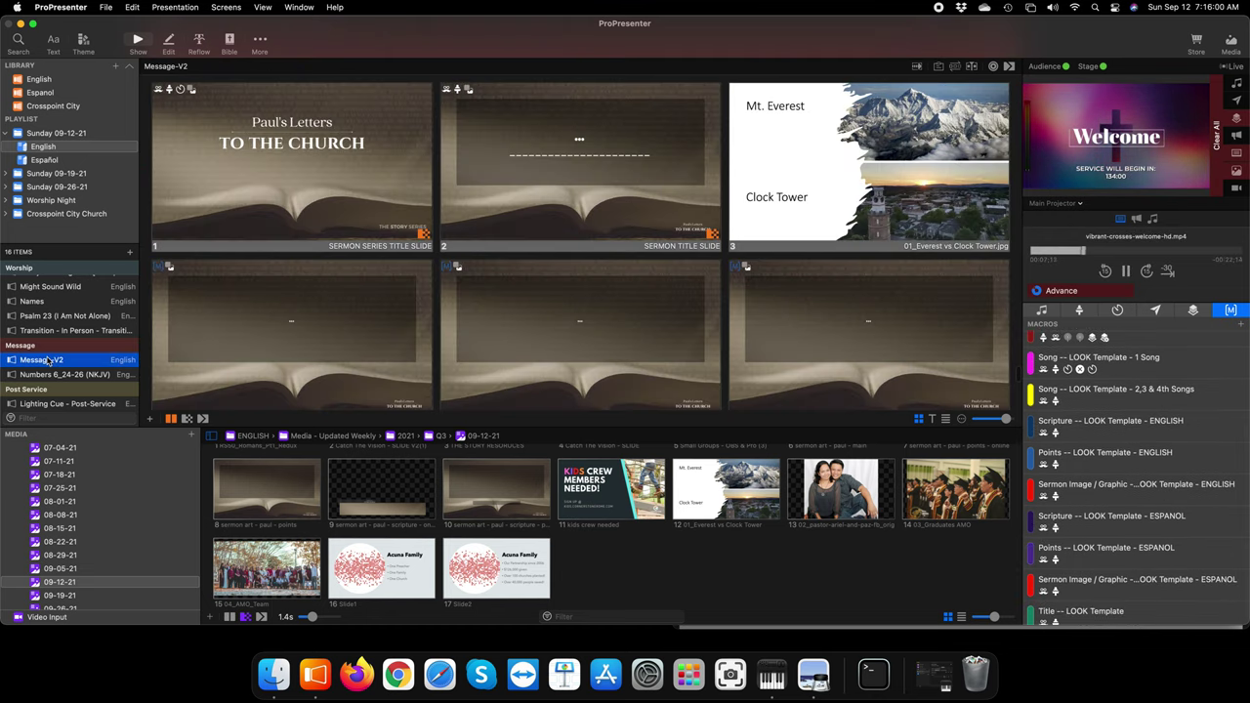
scroll(1106, 472, down, 1)
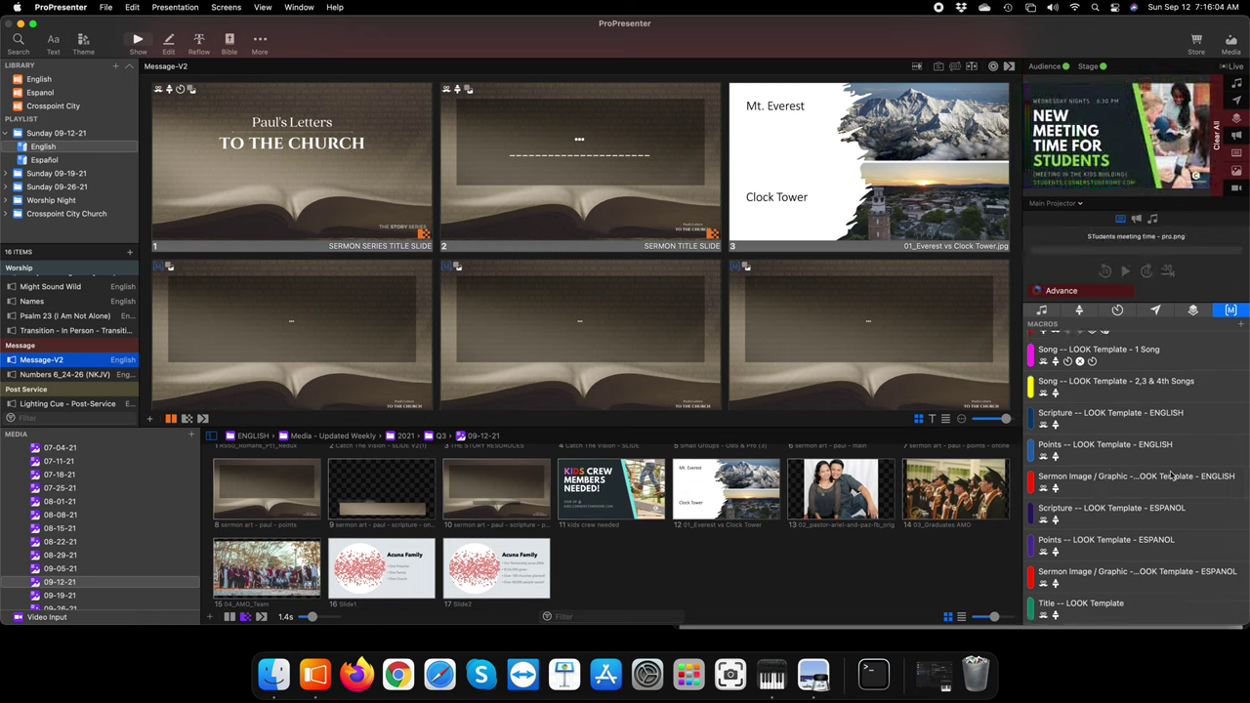
click(1086, 488)
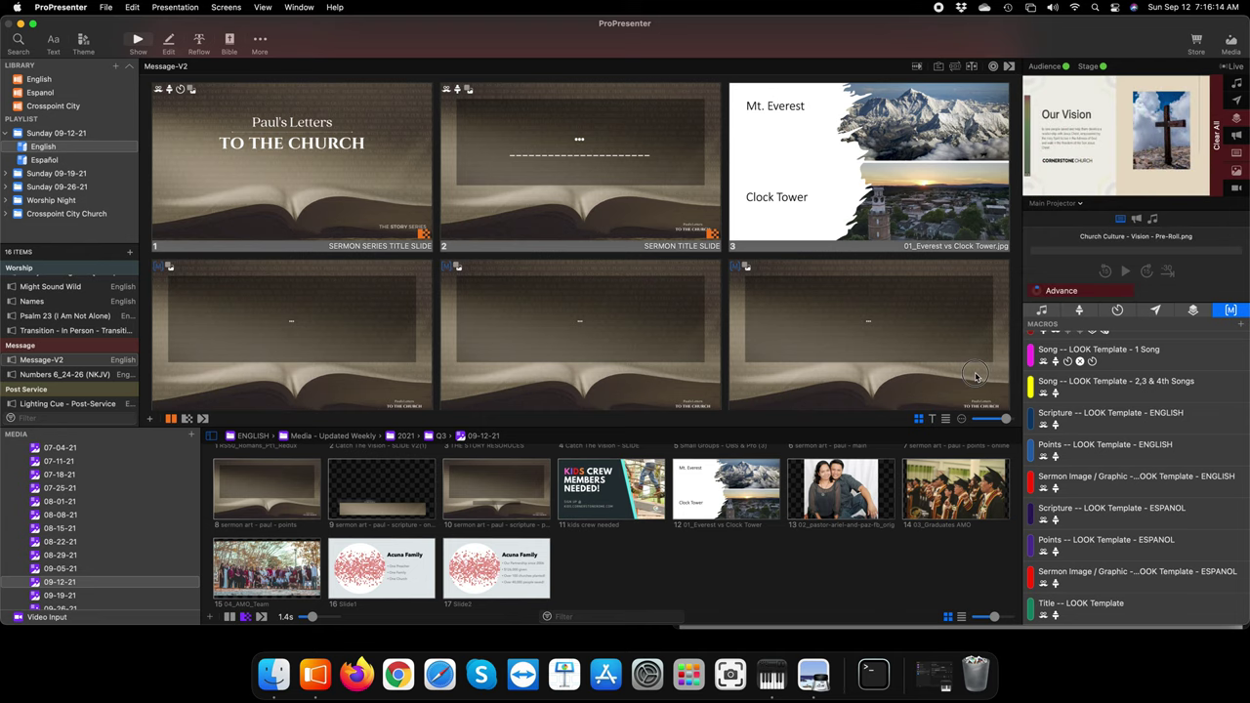
scroll(975, 376, down, 5)
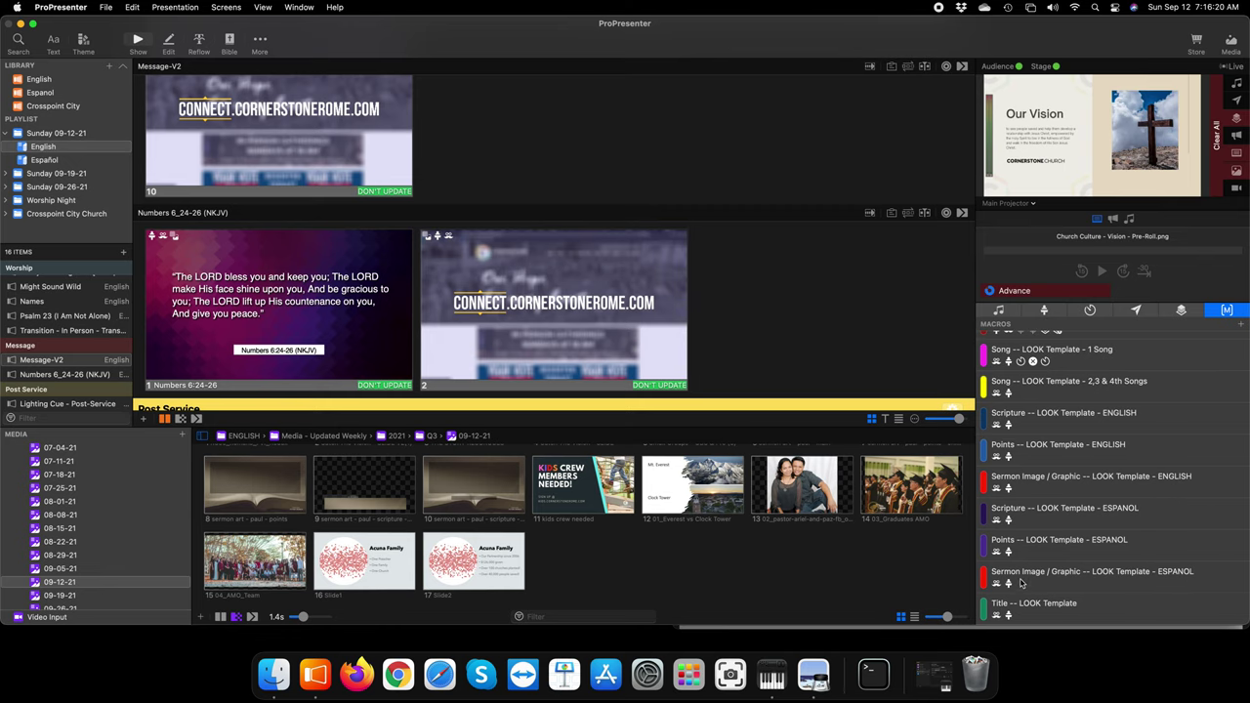
click(39, 361)
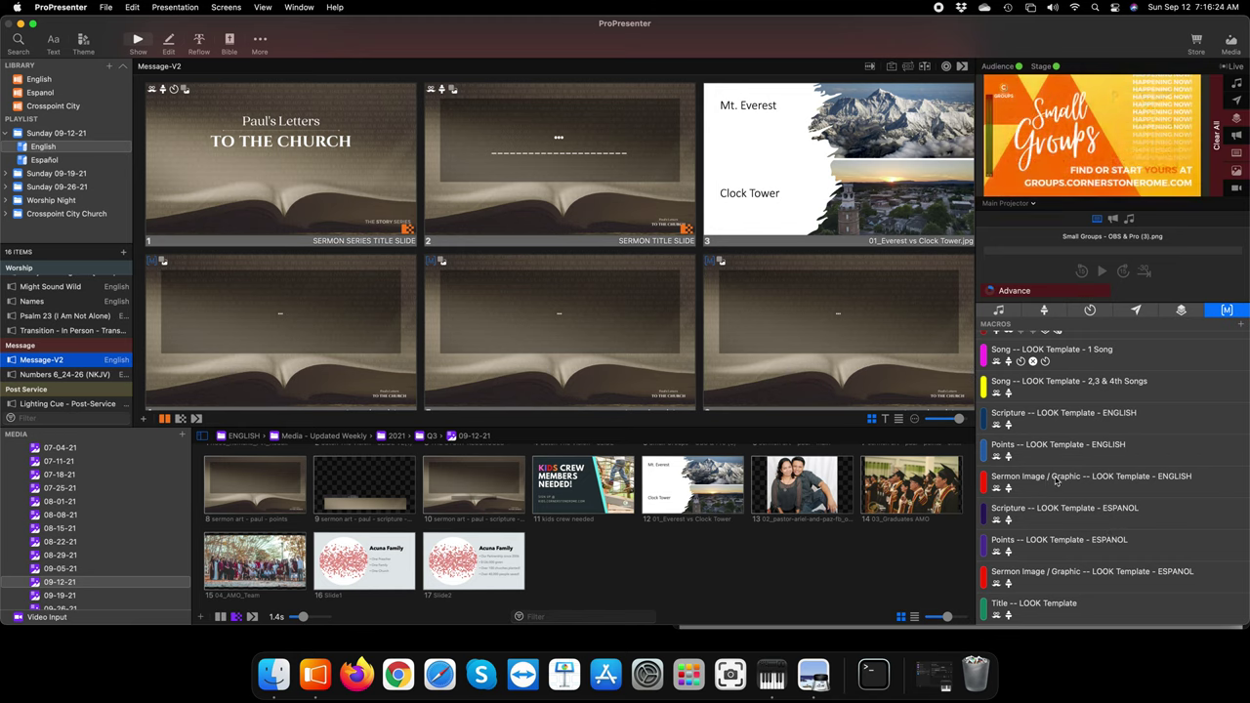
drag(1041, 482, 851, 193)
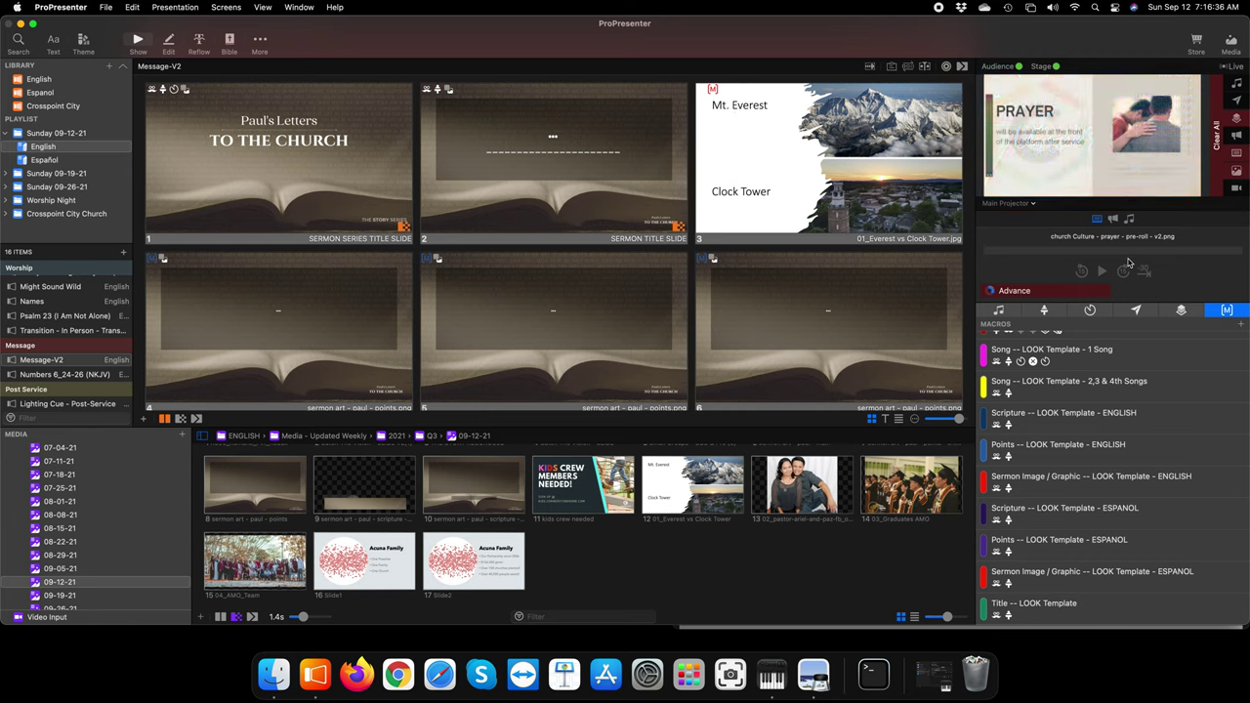
Set the output preview to Multiview and trigger the Everest vs Clock Tower slide to check it on every screen
click(1030, 204)
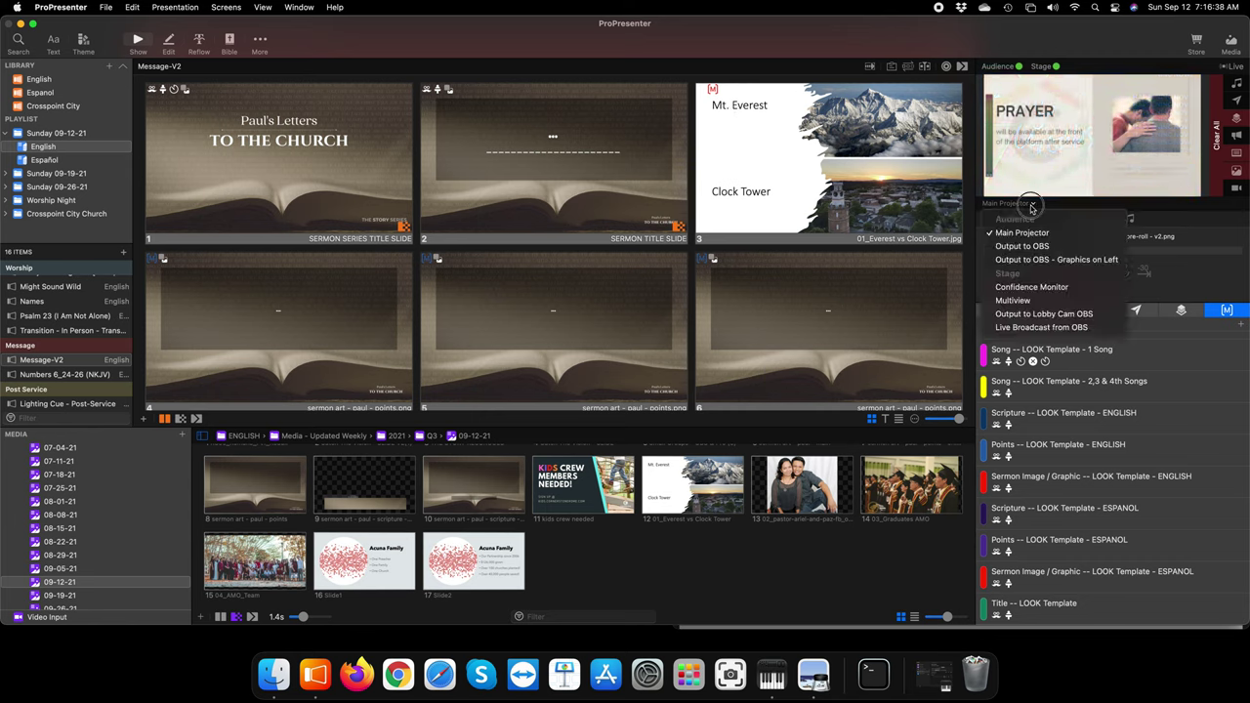
click(1024, 298)
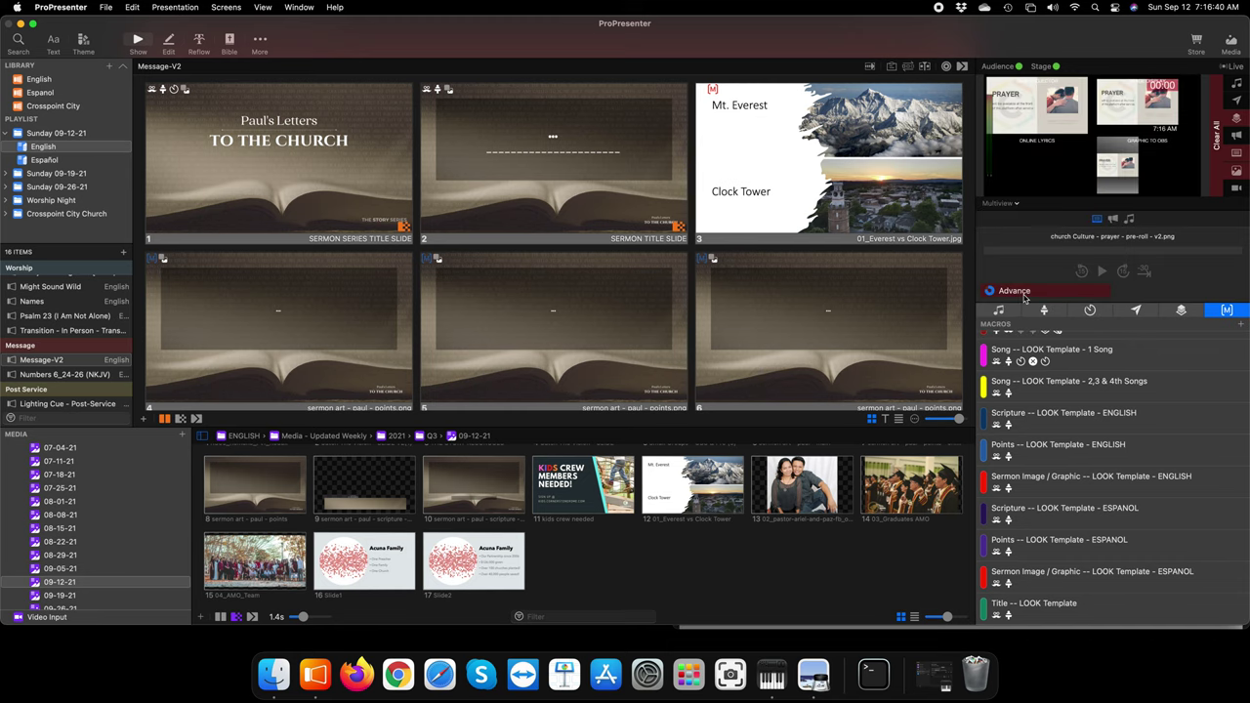
click(788, 128)
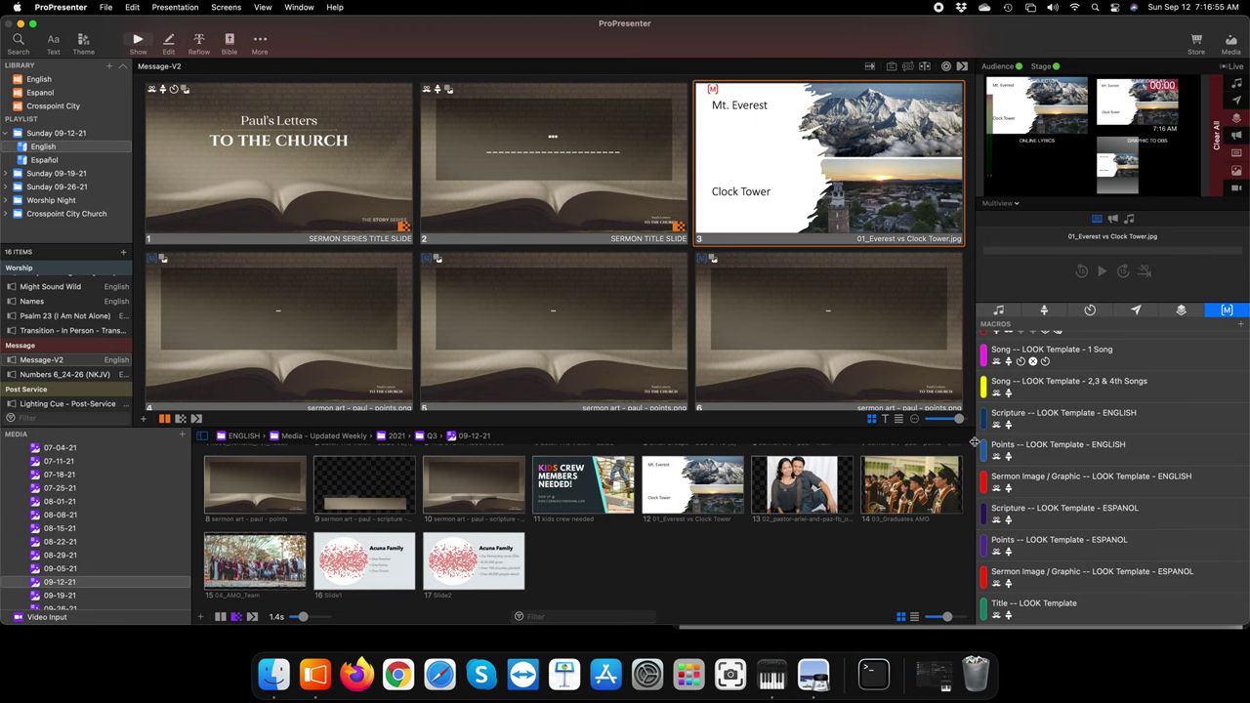
Switch to Preview and read through Romans.pdf to page 4, checking where the remaining images and slides are cued
click(813, 683)
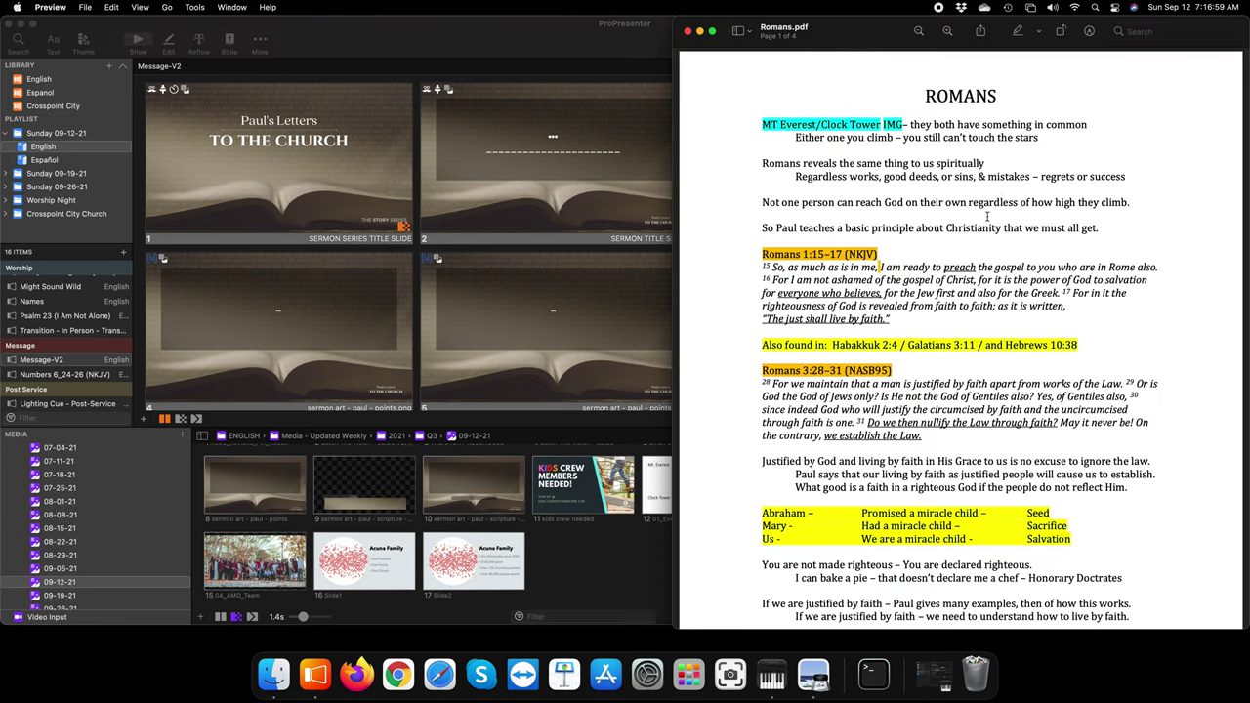
scroll(983, 221, down, 8)
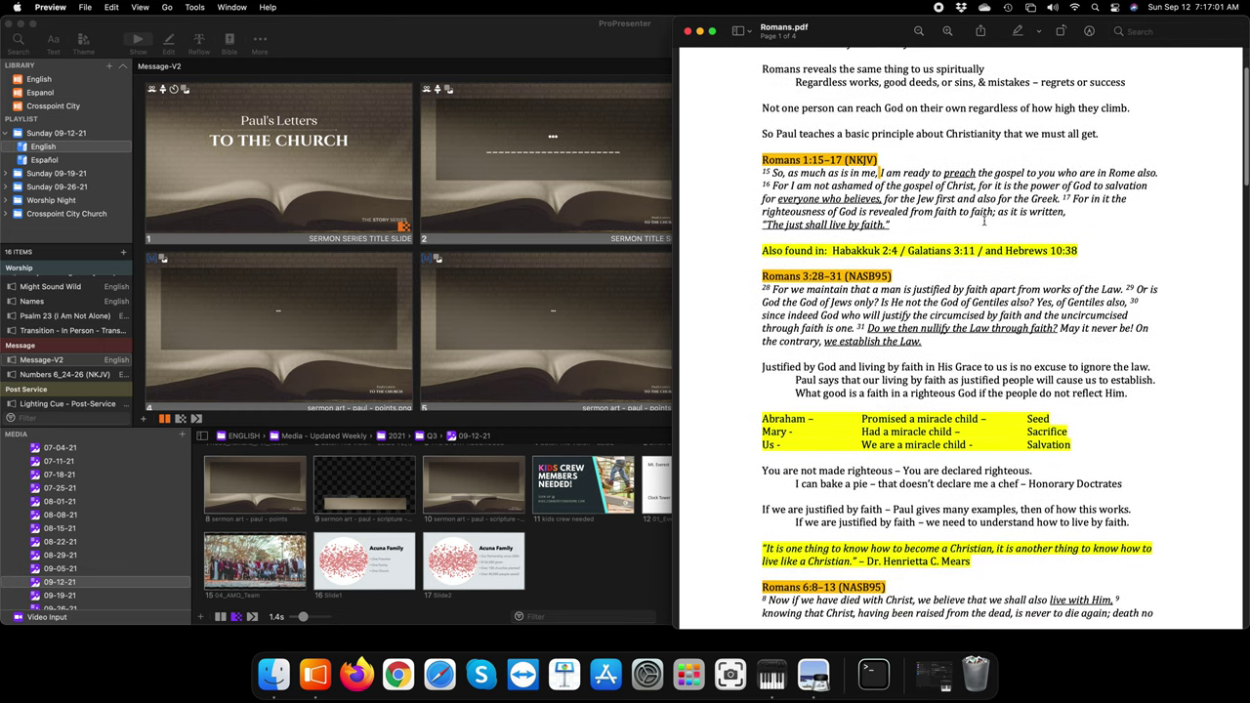
scroll(983, 221, down, 15)
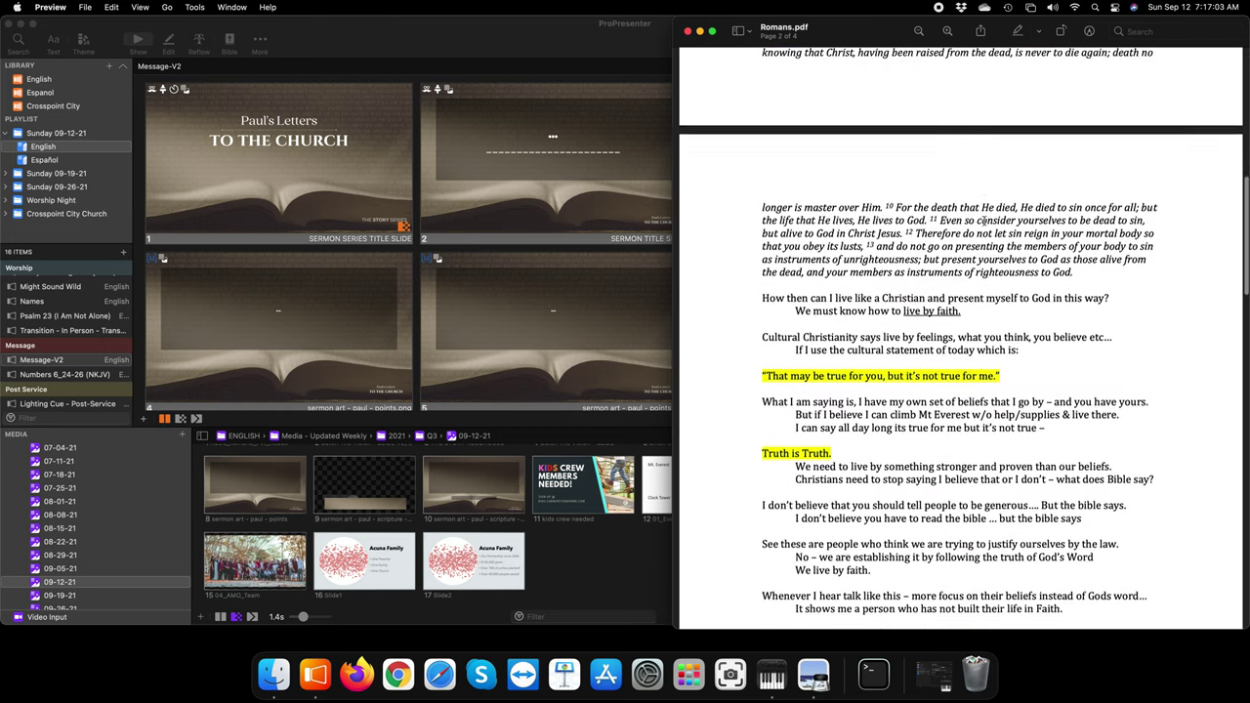
scroll(983, 221, down, 20)
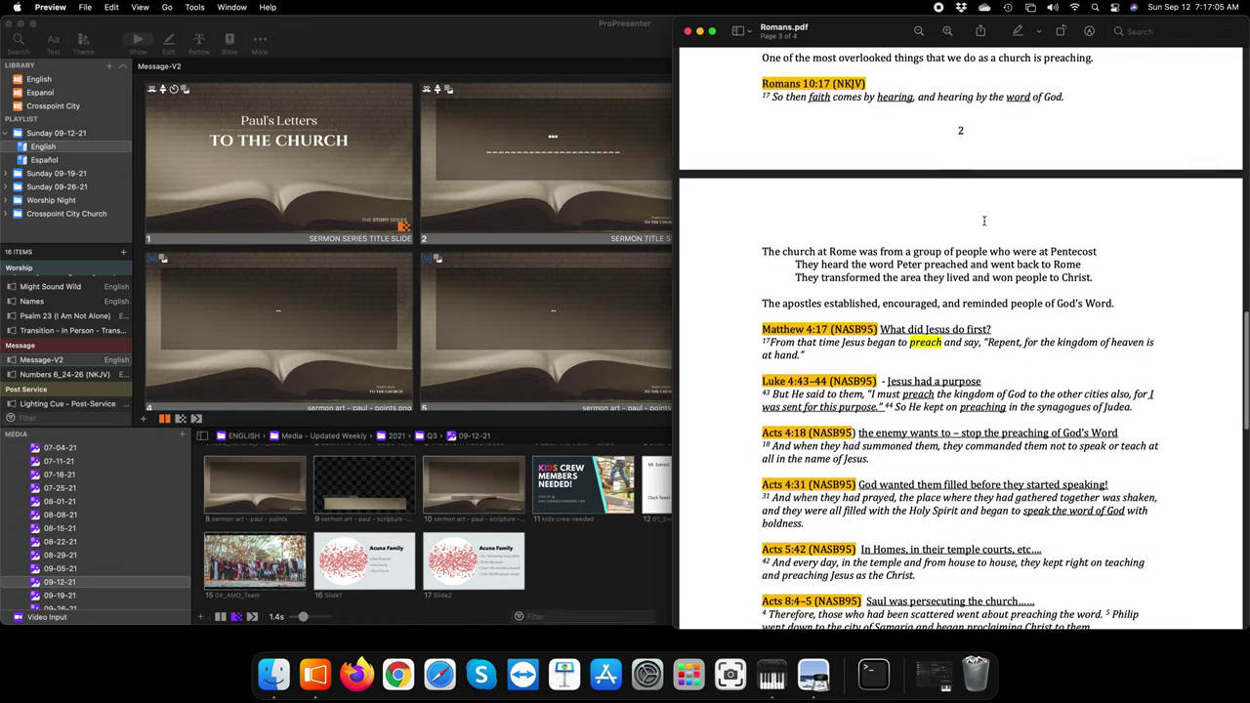
scroll(983, 220, down, 20)
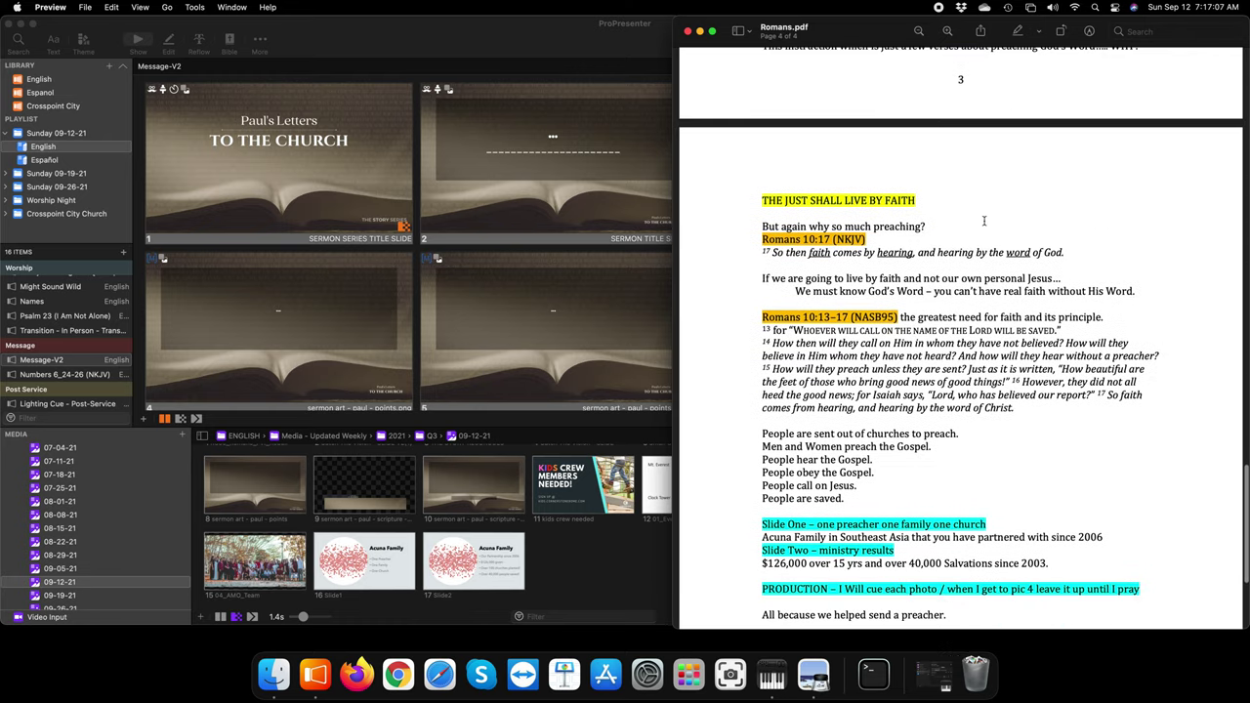
scroll(983, 221, down, 3)
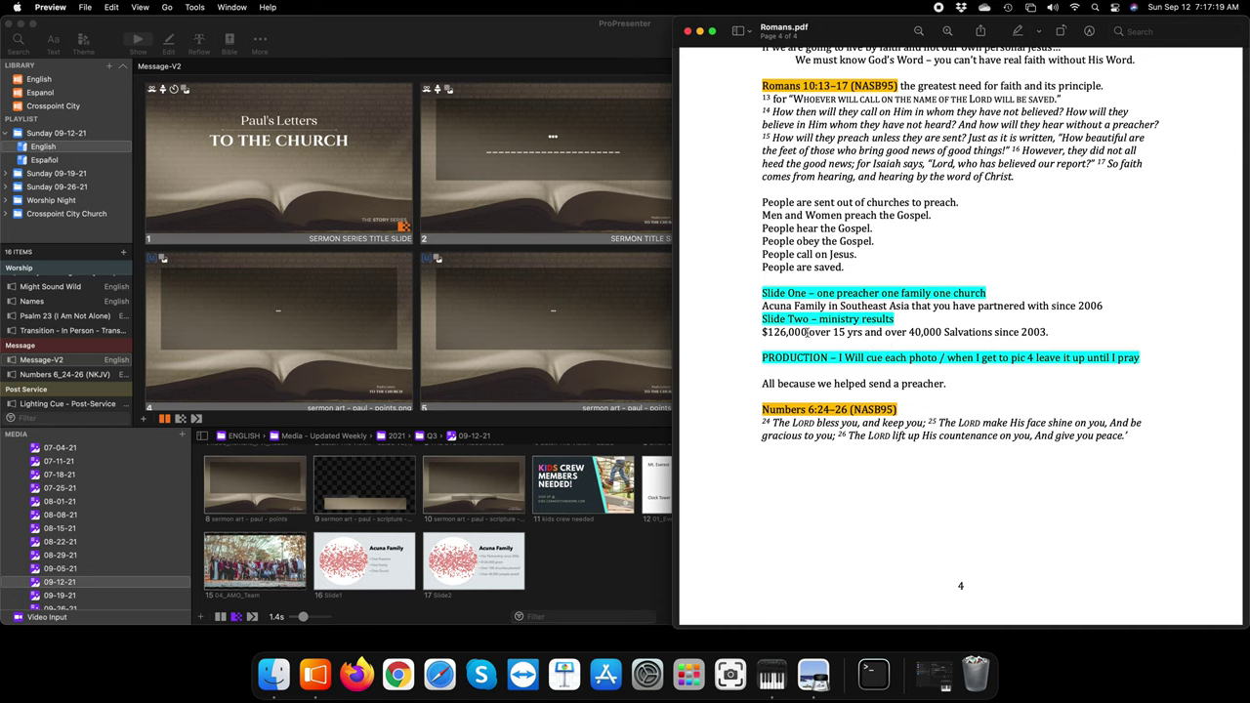
Return to ProPresenter and insert Slide1 and Slide2 from the media bin into Message-V2 after slide 9, before the DON'T UPDATE slide
click(593, 245)
scroll(699, 258, down, 4)
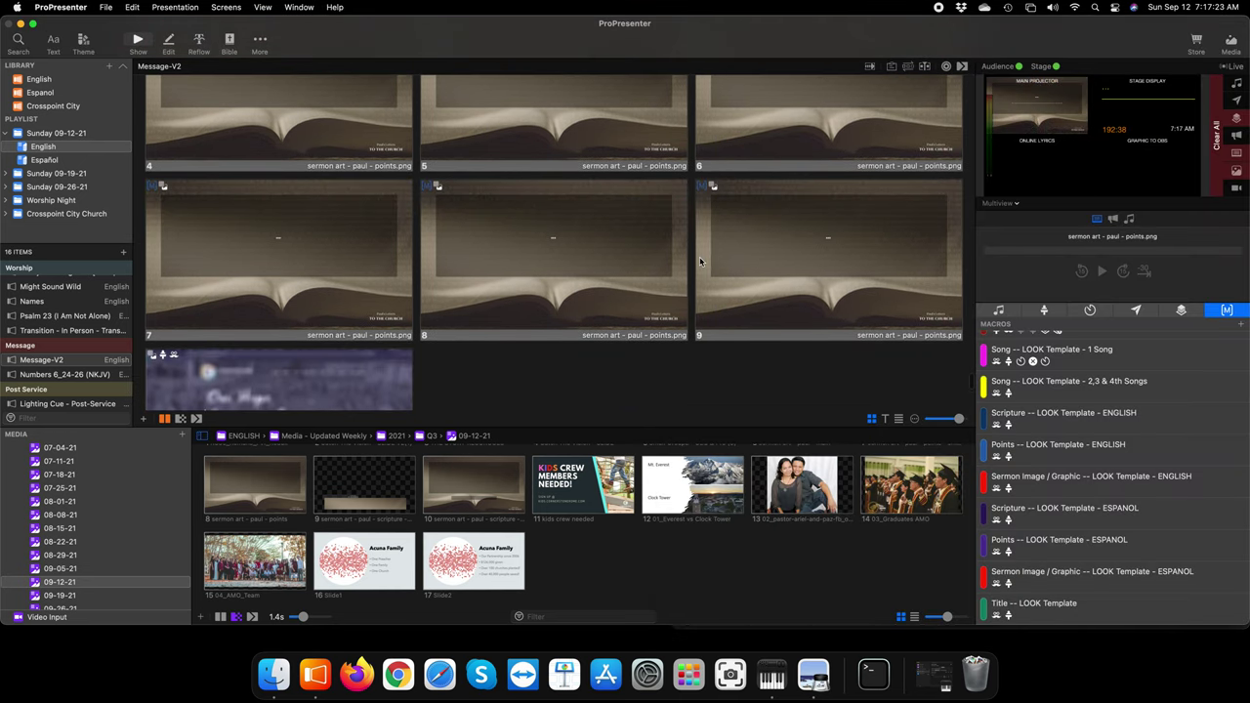
scroll(700, 258, down, 1)
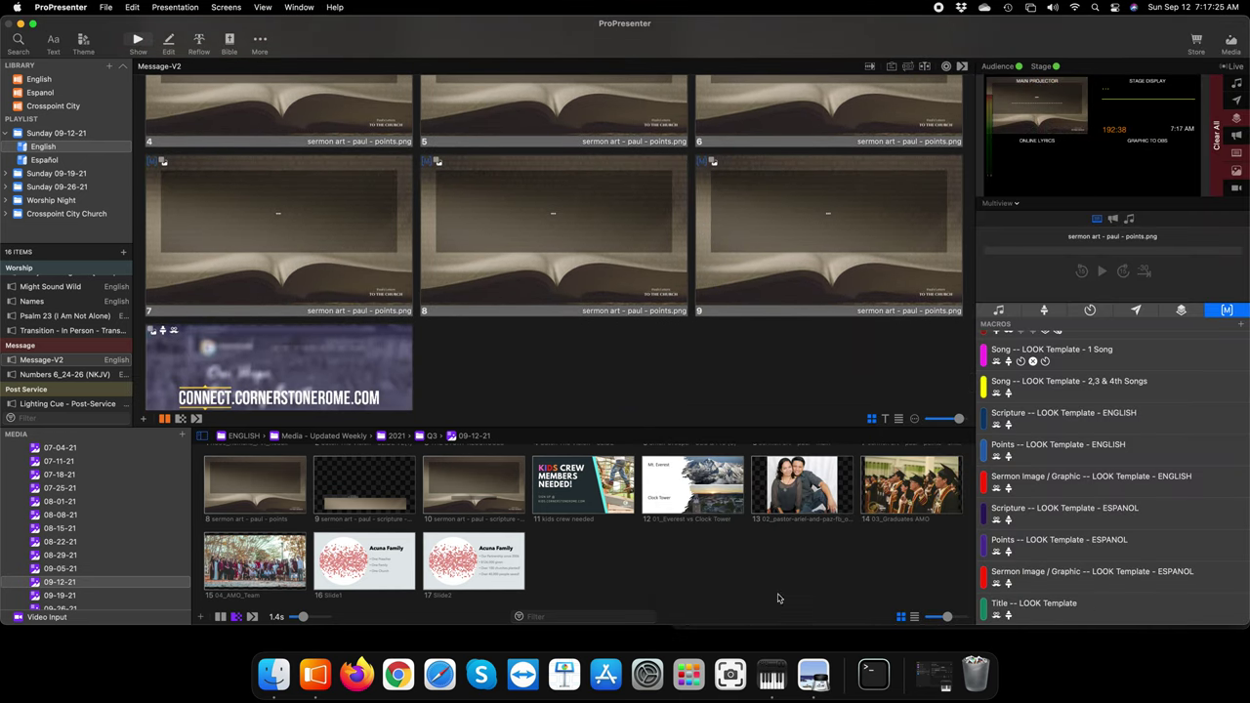
scroll(586, 576, down, 1)
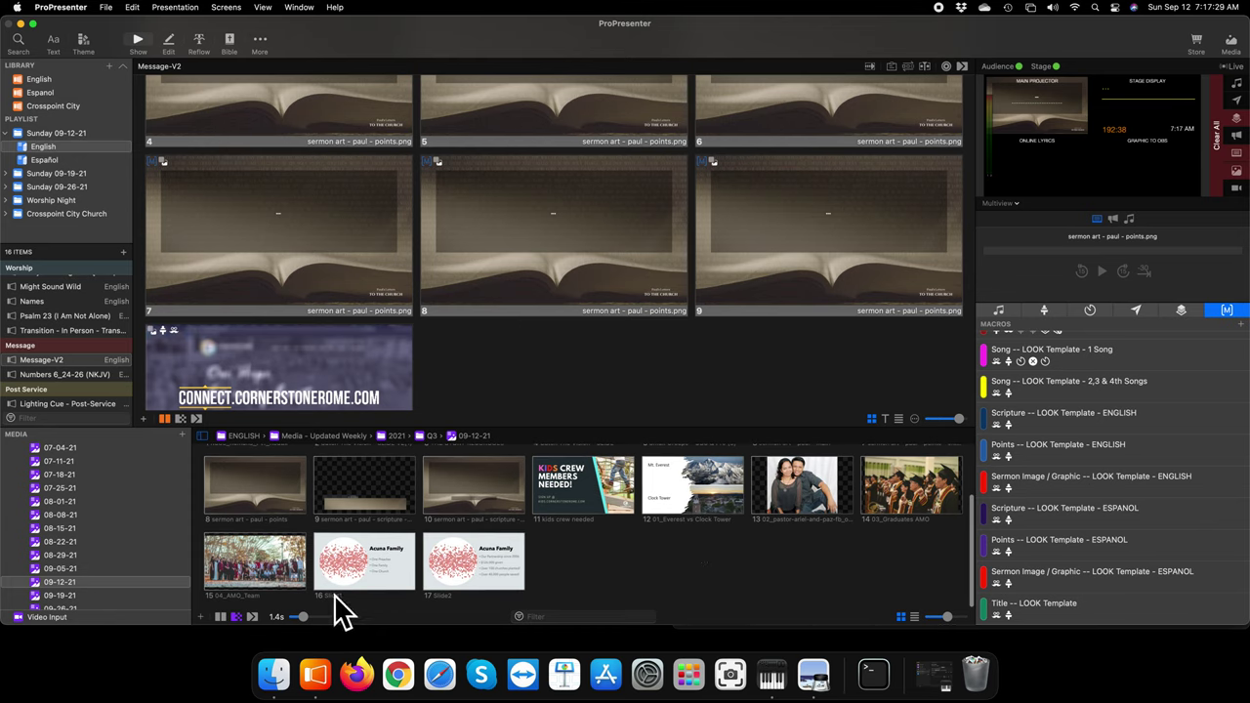
click(379, 565)
key(shift+Right)
drag(378, 565, 147, 345)
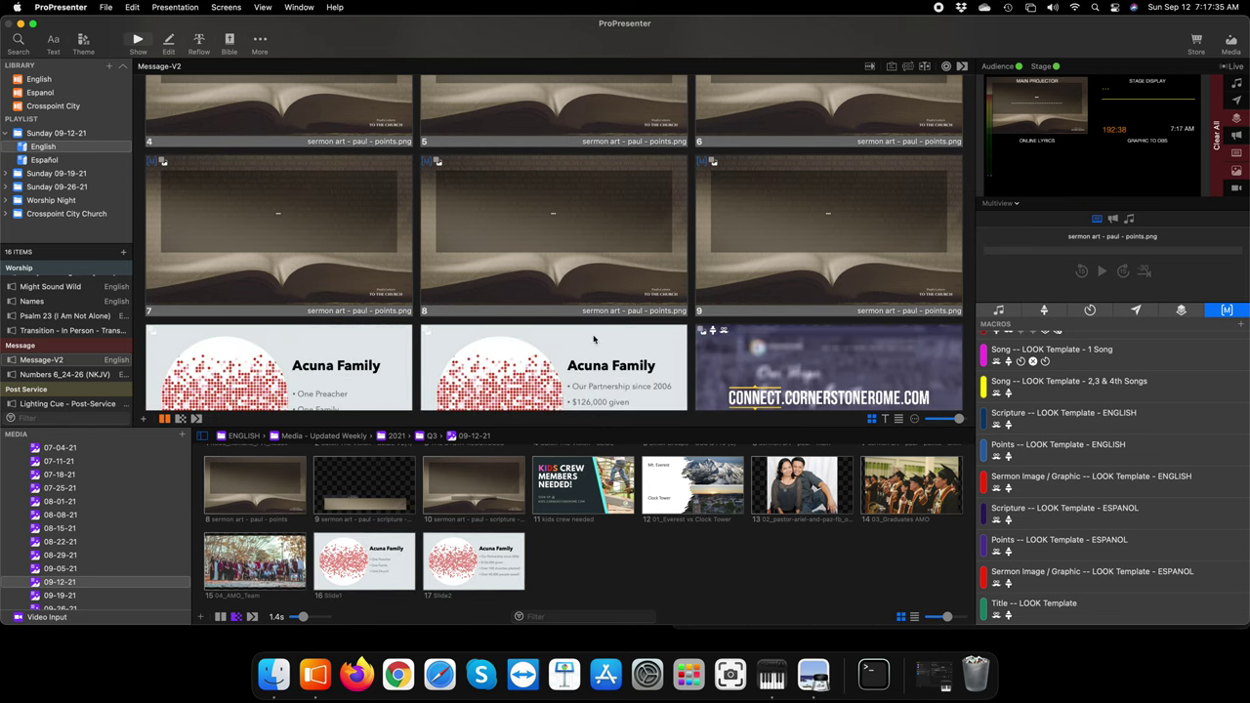
Assign the "Sermon Image / Graphic -- LOOK Template - ENGLISH" macro to the two Acuna Family slides, 10 and 11
scroll(933, 369, down, 3)
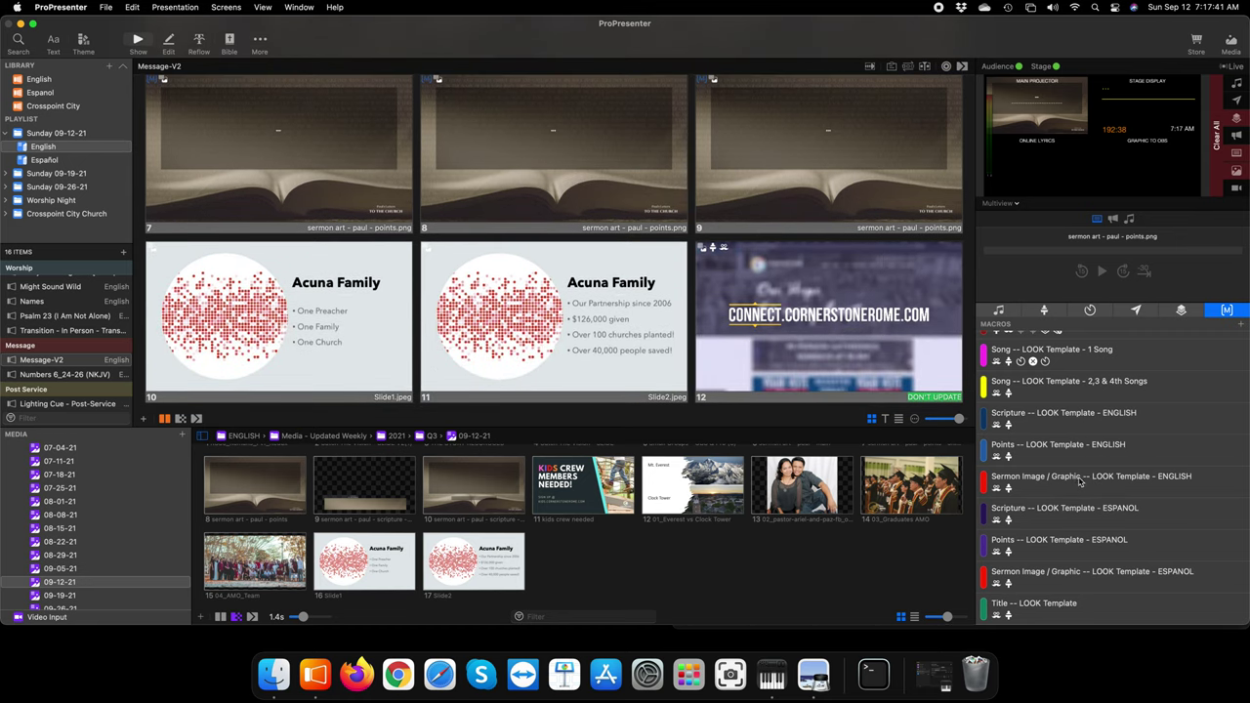
drag(1079, 480, 338, 312)
drag(1037, 485, 587, 342)
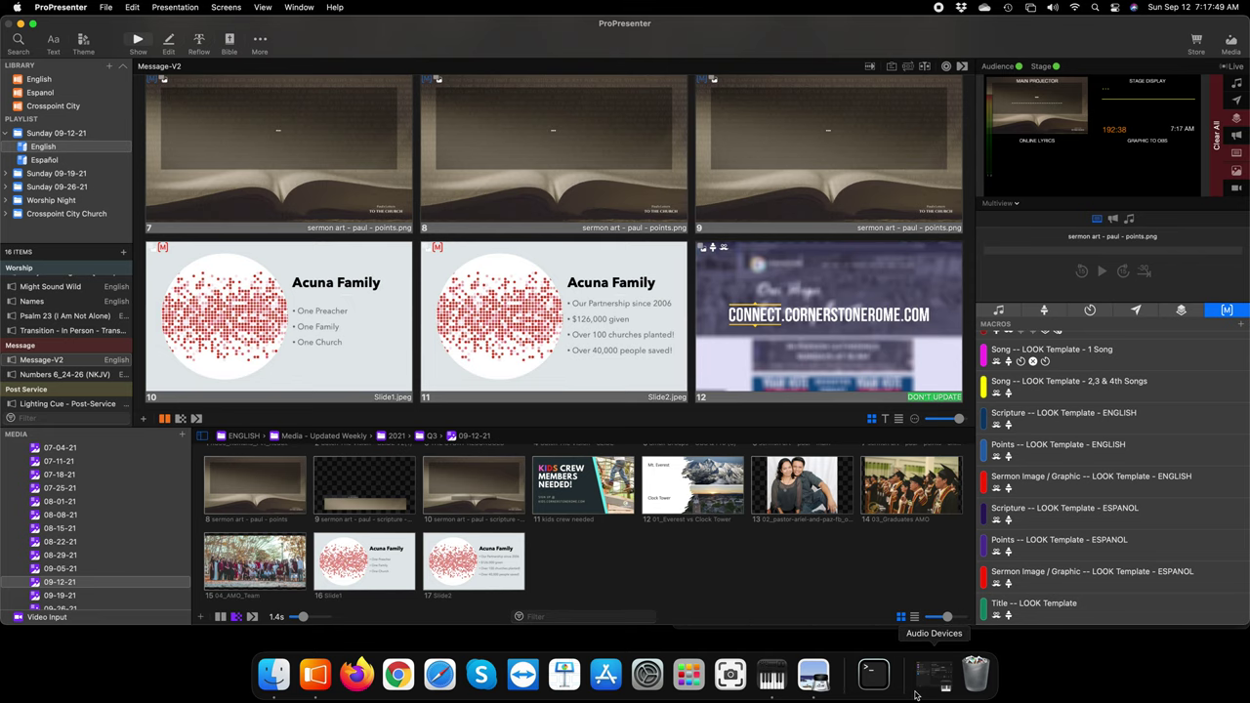
Check the photo cue in Romans.pdf, and in ProPresenter insert the couple's photo, media item 13, as slide 12 after Slide2
click(813, 674)
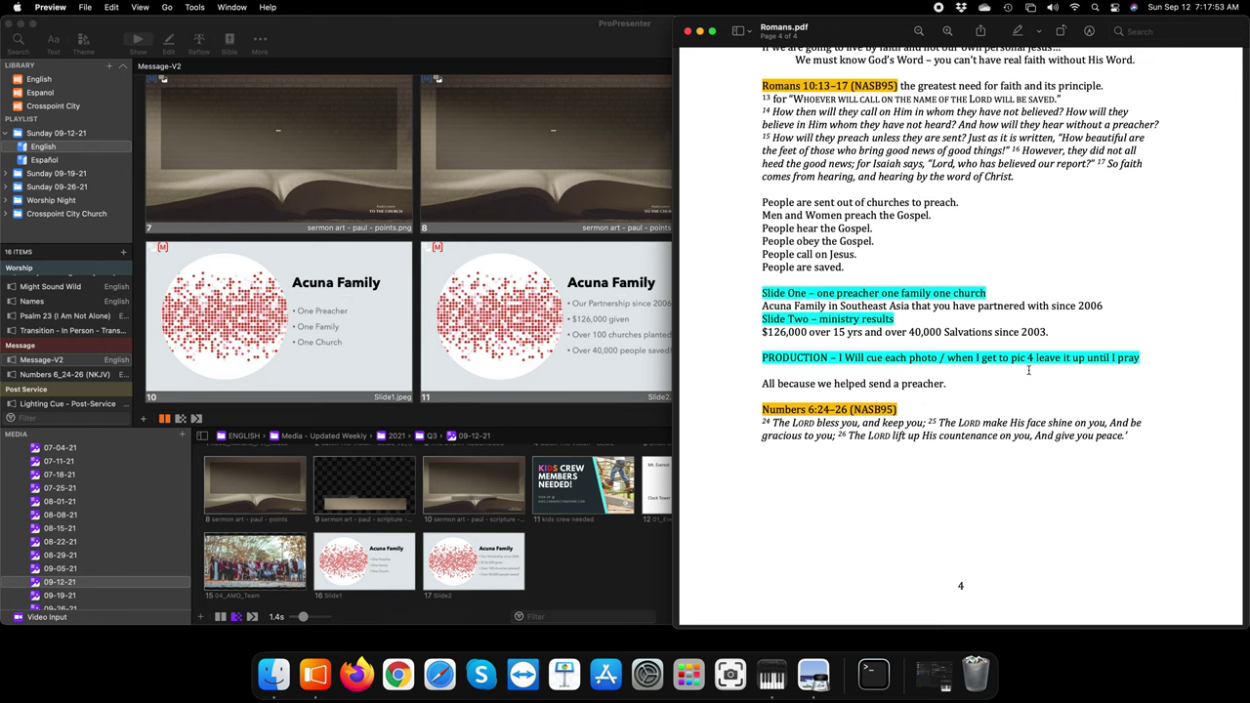
click(577, 426)
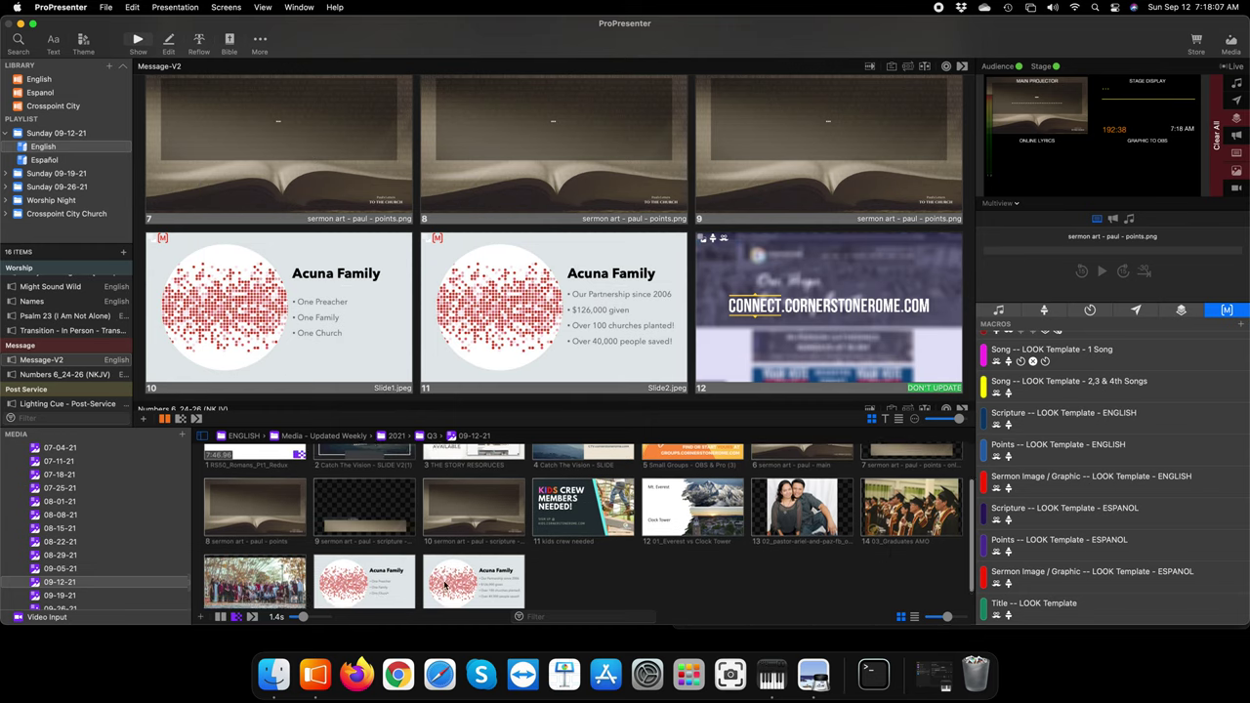
scroll(445, 586, down, 2)
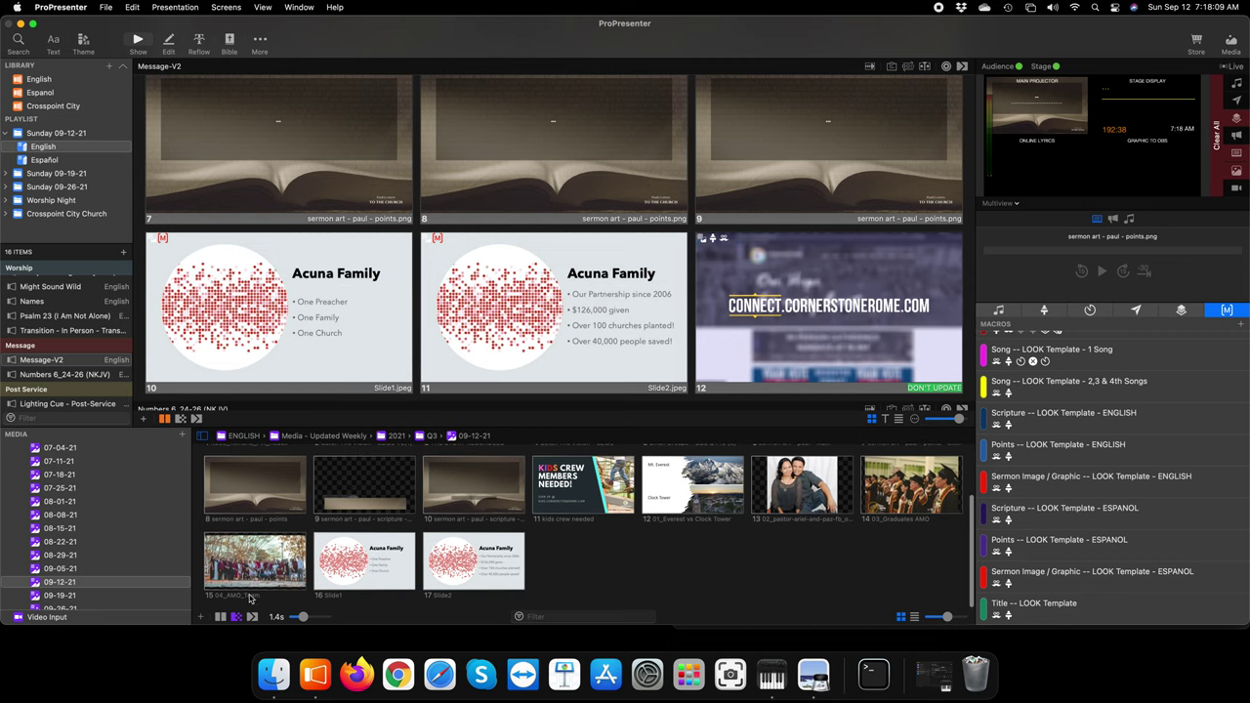
scroll(678, 580, up, 2)
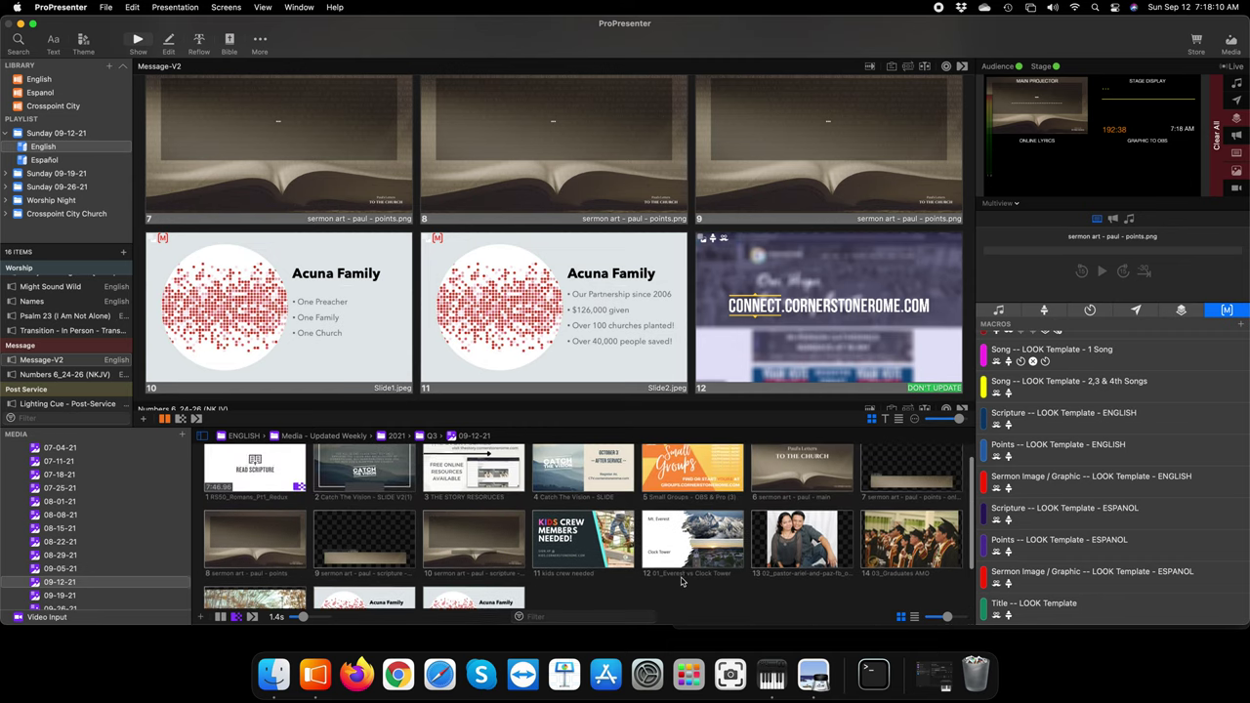
click(795, 548)
shift+click(882, 544)
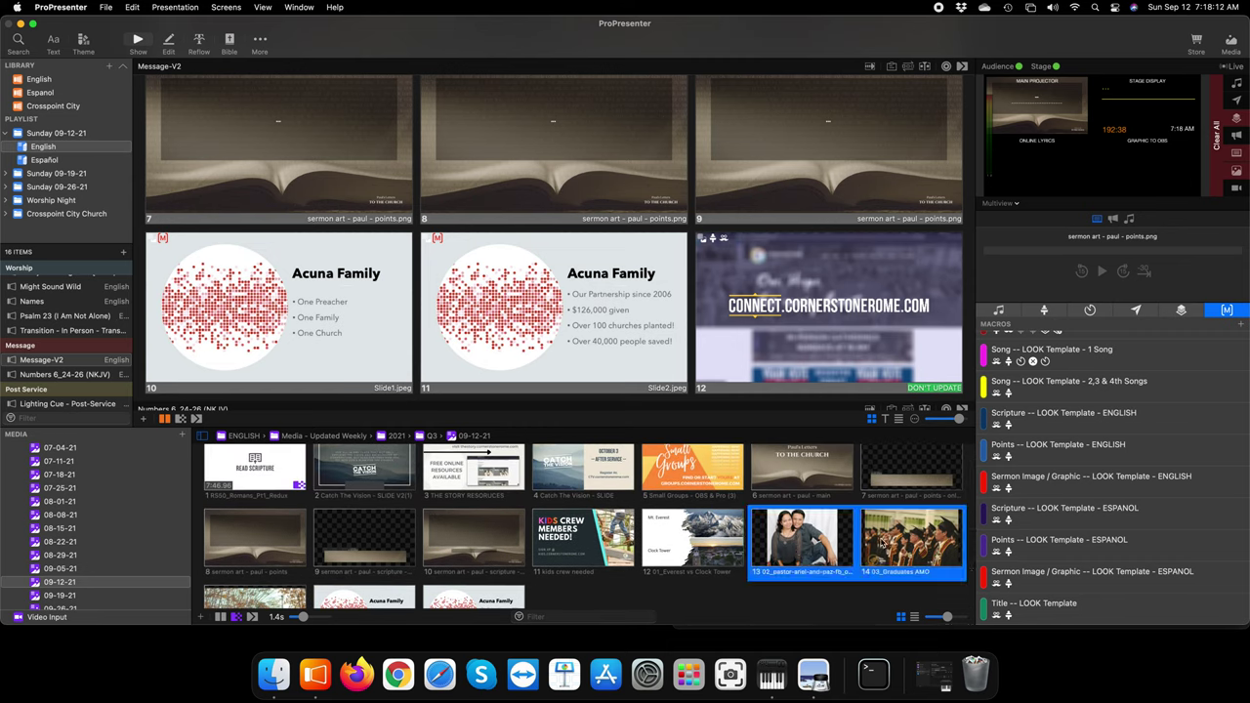
click(825, 595)
drag(811, 547, 689, 320)
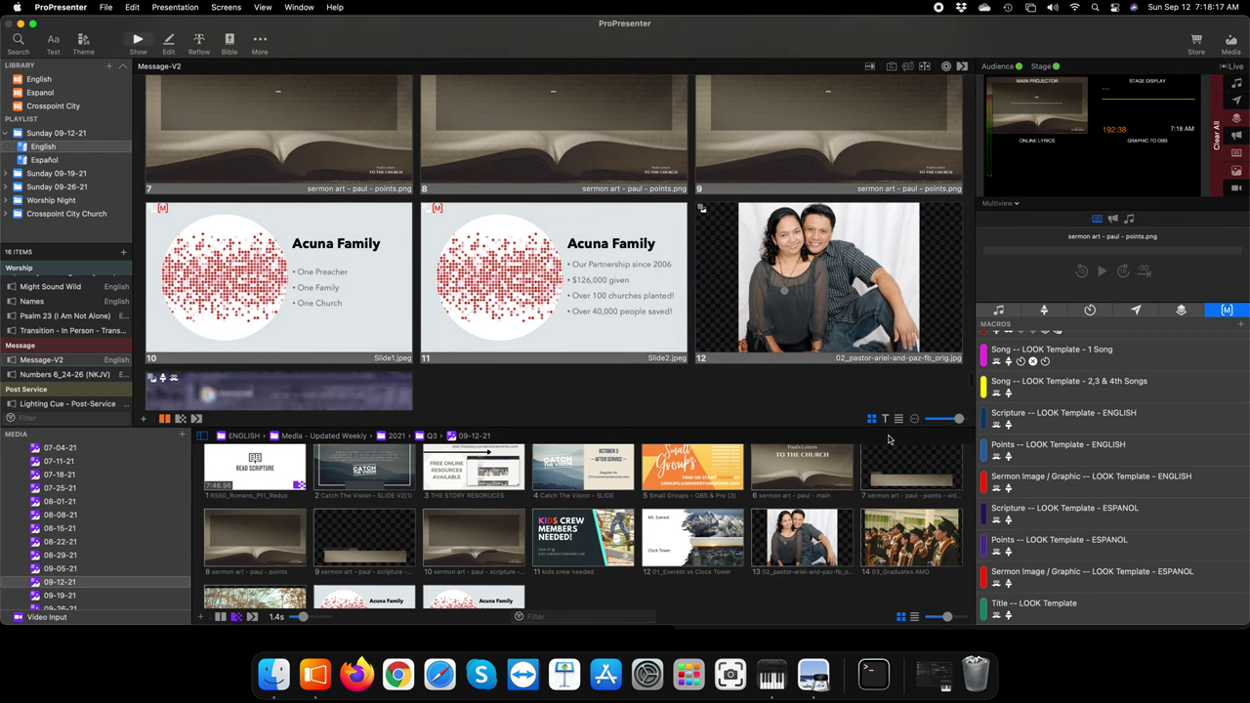
Insert 03_Graduates AMO and 04_AMO_Team from the media bin as slides 13 and 14, before the DON'T UPDATE slide
drag(911, 537, 965, 337)
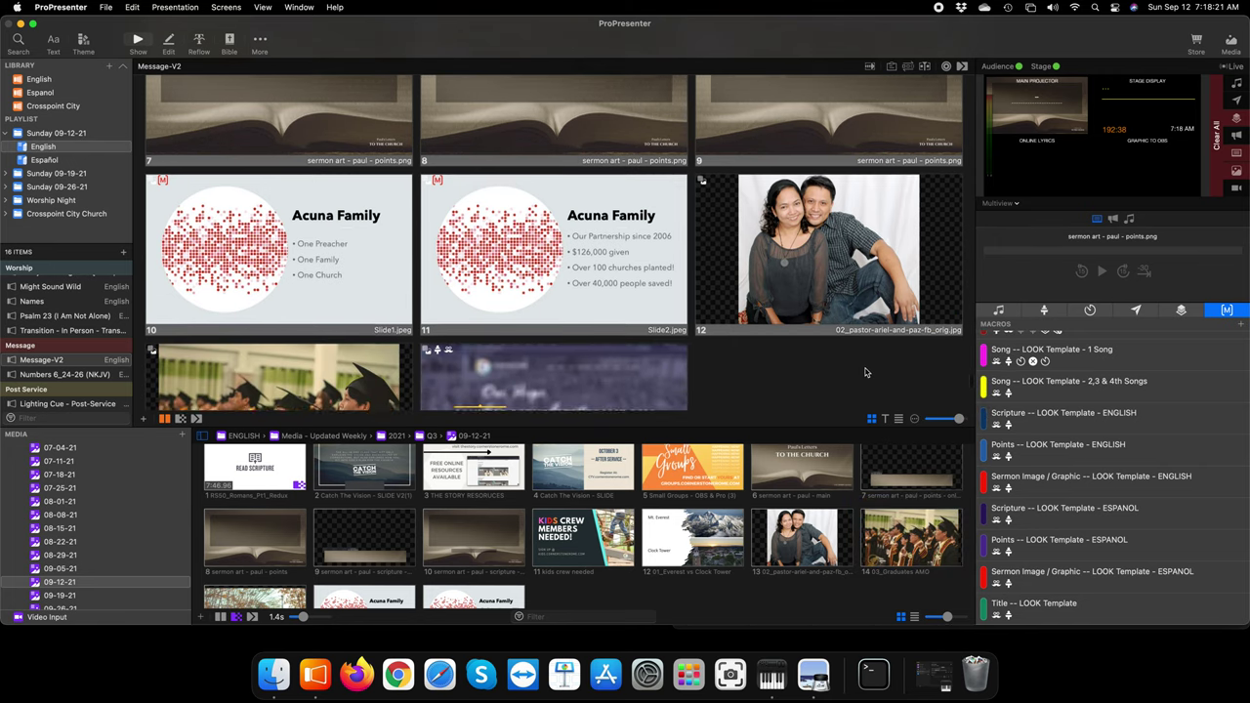
scroll(508, 560, down, 3)
mouse_move(337, 488)
mouse_down()
mouse_move(400, 386)
mouse_move(344, 543)
mouse_move(283, 561)
mouse_move(412, 493)
mouse_move(416, 405)
mouse_up()
scroll(310, 528, down, 2)
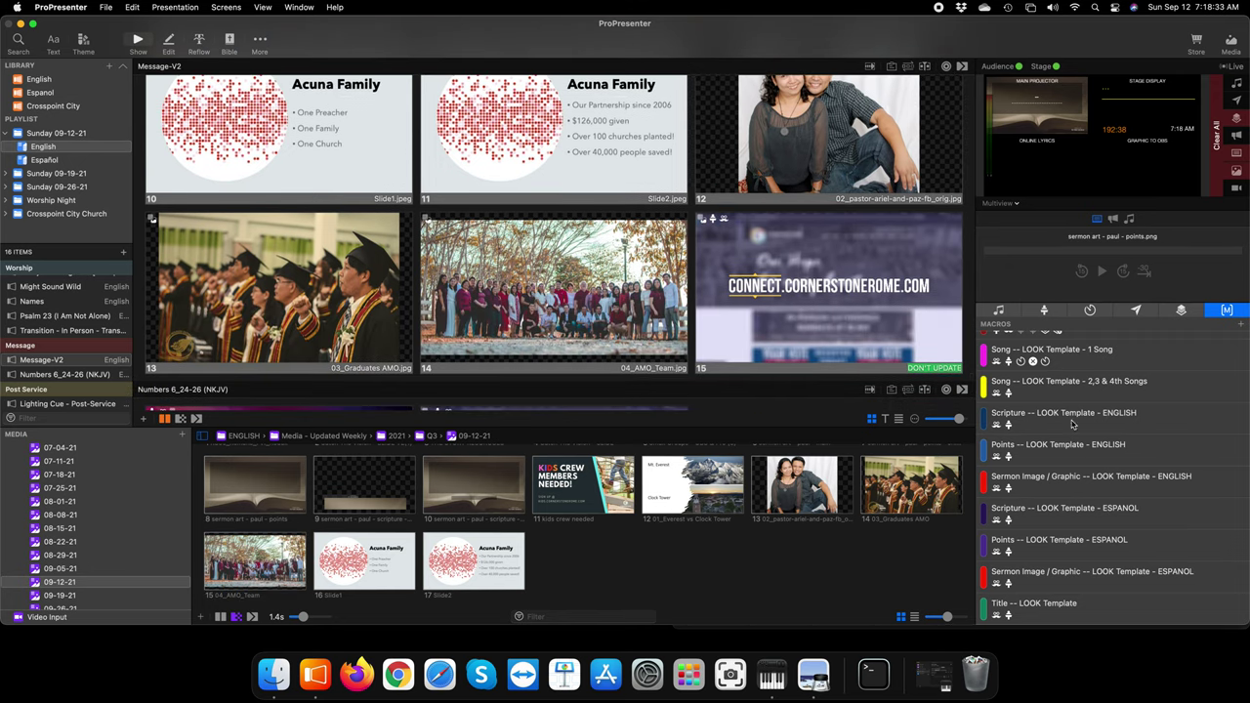
Assign the "Sermon Image / Graphic -- LOOK Template - ENGLISH" macro to the three photo slides, 12 to 14
click(548, 274)
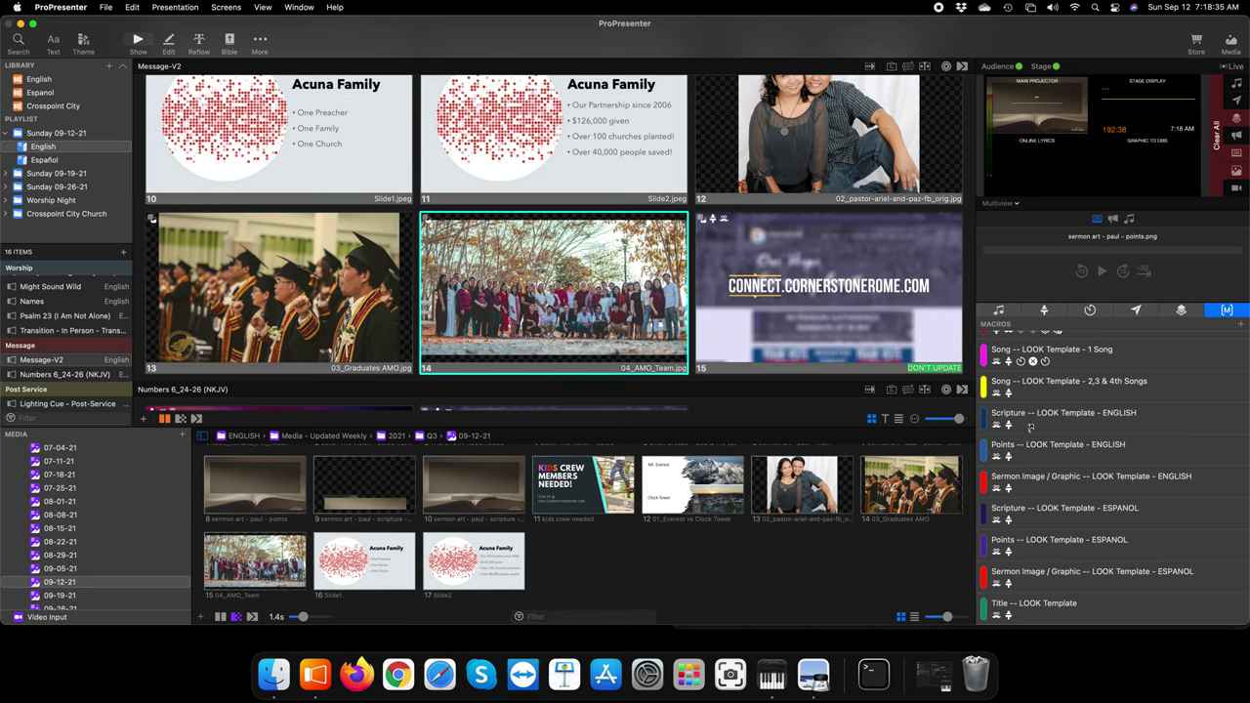
click(293, 309)
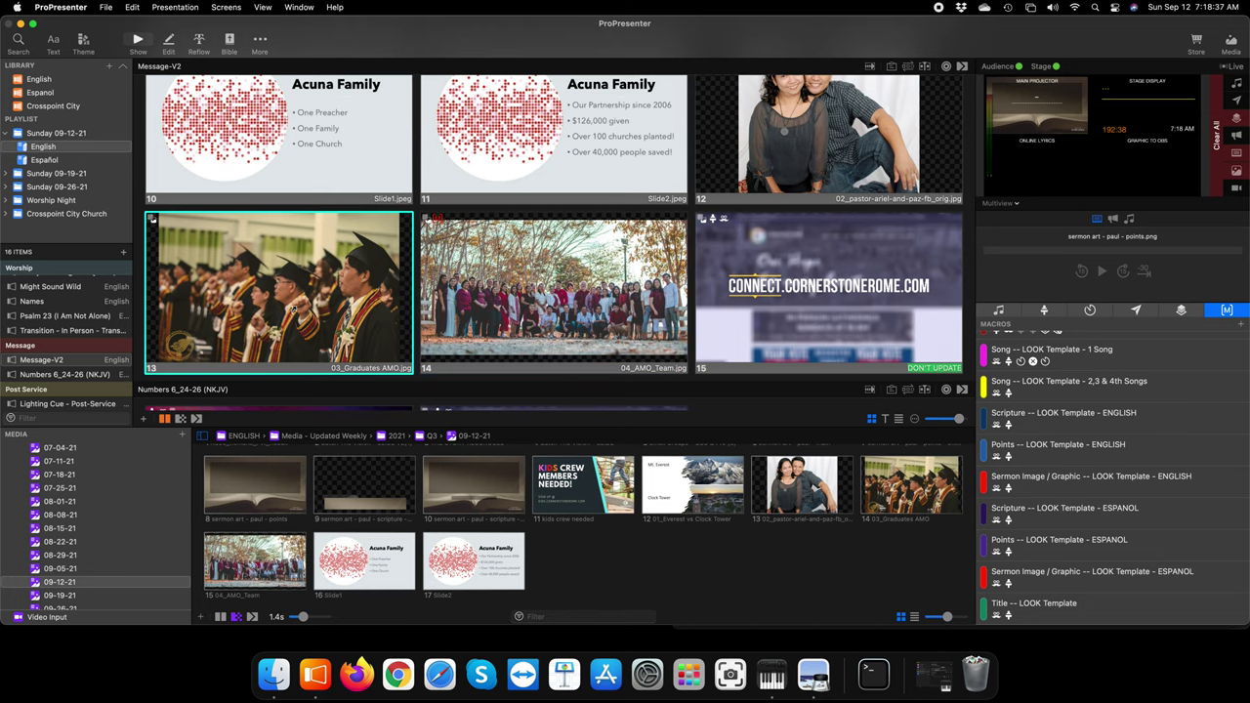
scroll(537, 302, down, 3)
scroll(537, 303, up, 4)
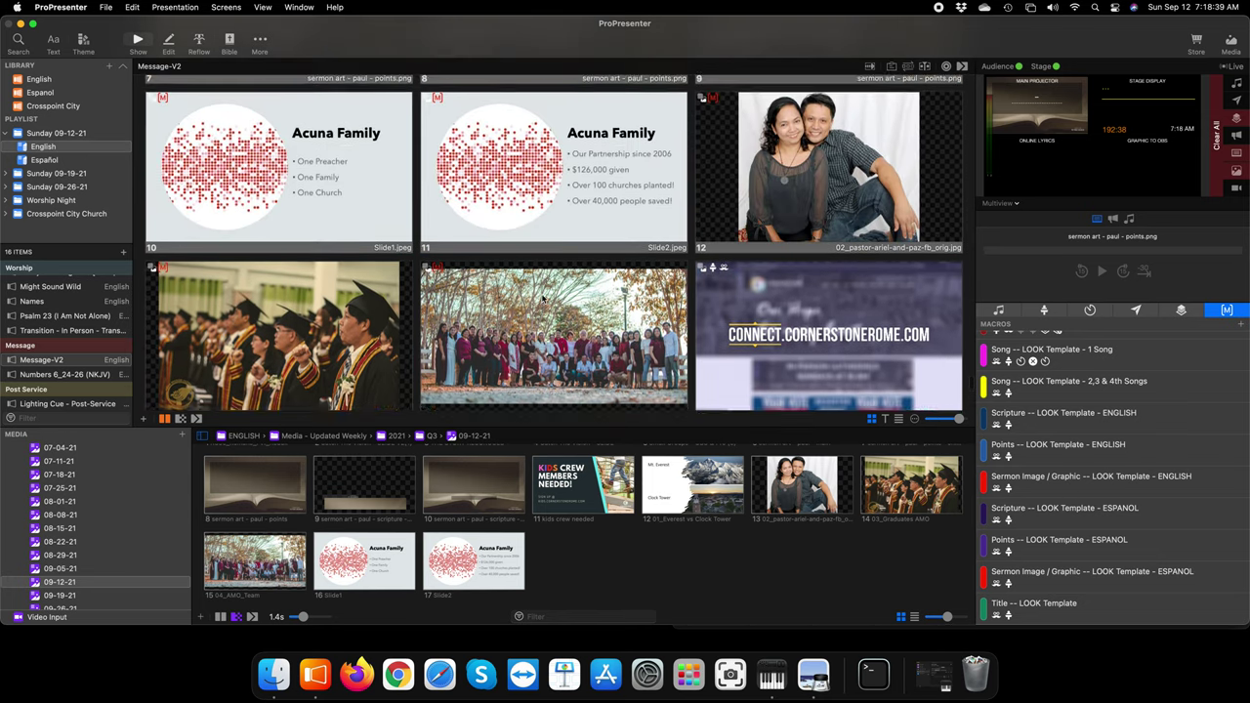
scroll(542, 299, down, 2)
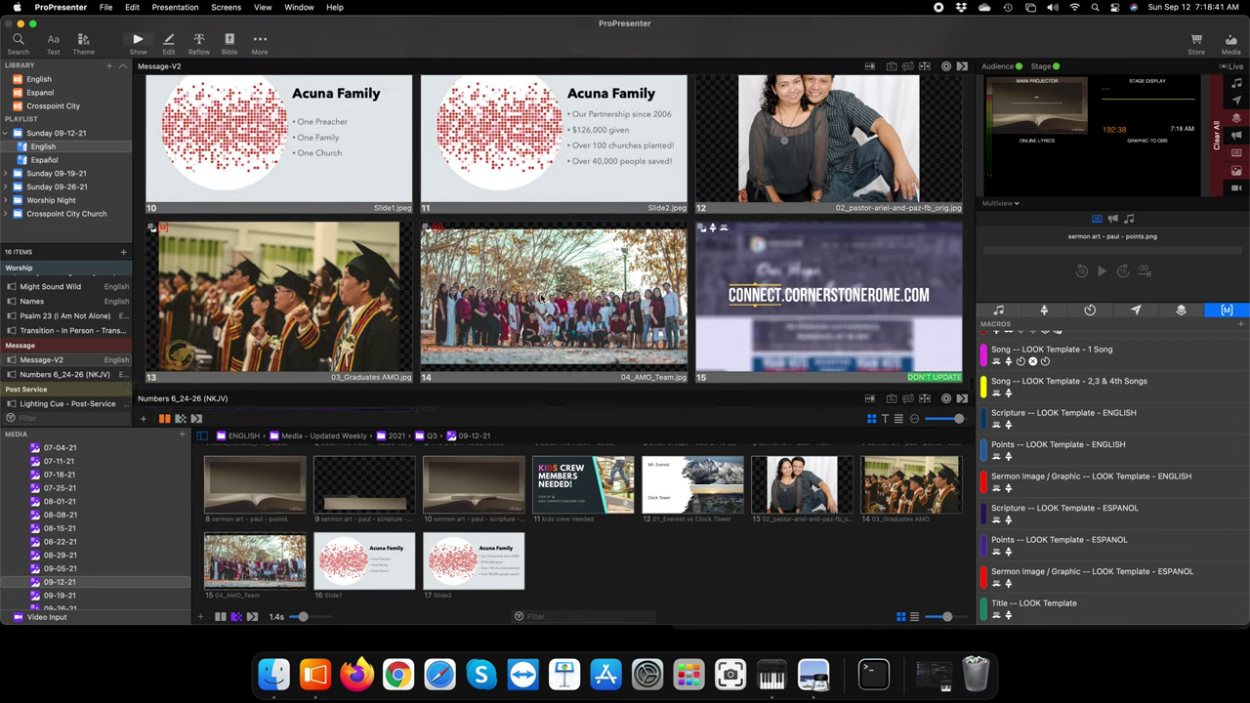
Shrink the media bin to enlarge the slide area and review the Message-V2 slides from the series title to the photos
scroll(540, 298, up, 10)
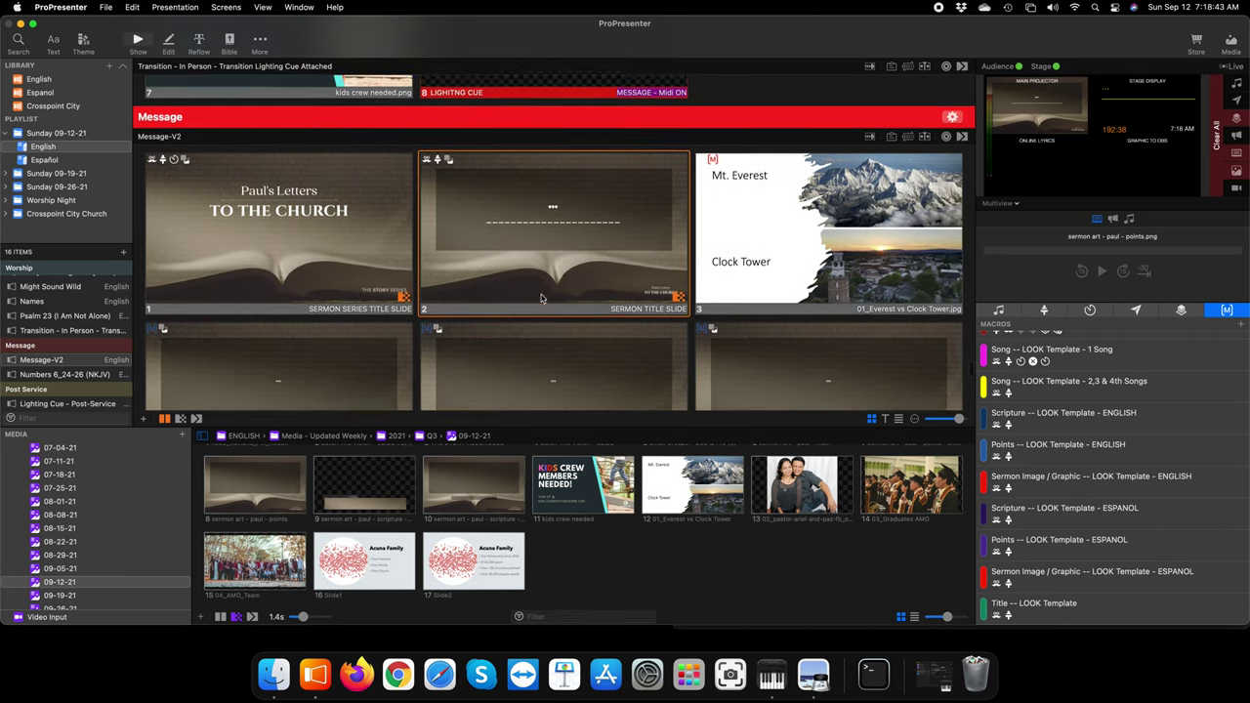
scroll(541, 296, down, 4)
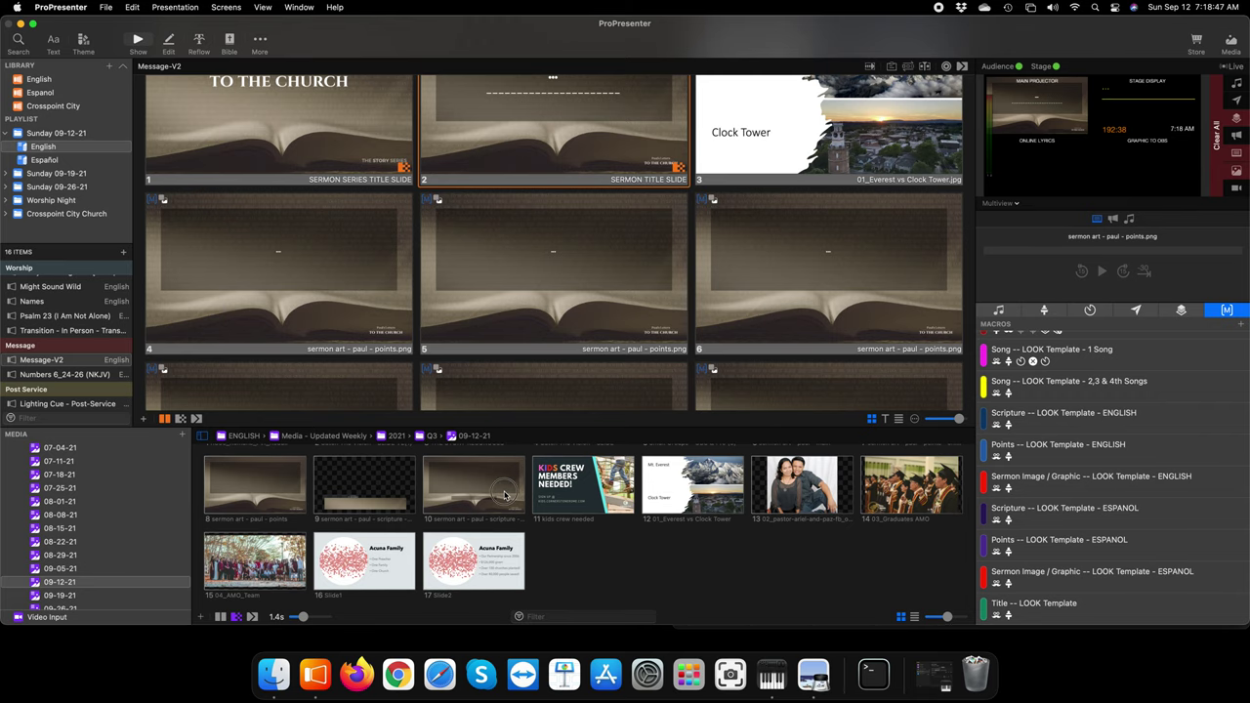
drag(535, 428, 547, 536)
scroll(586, 398, up, 4)
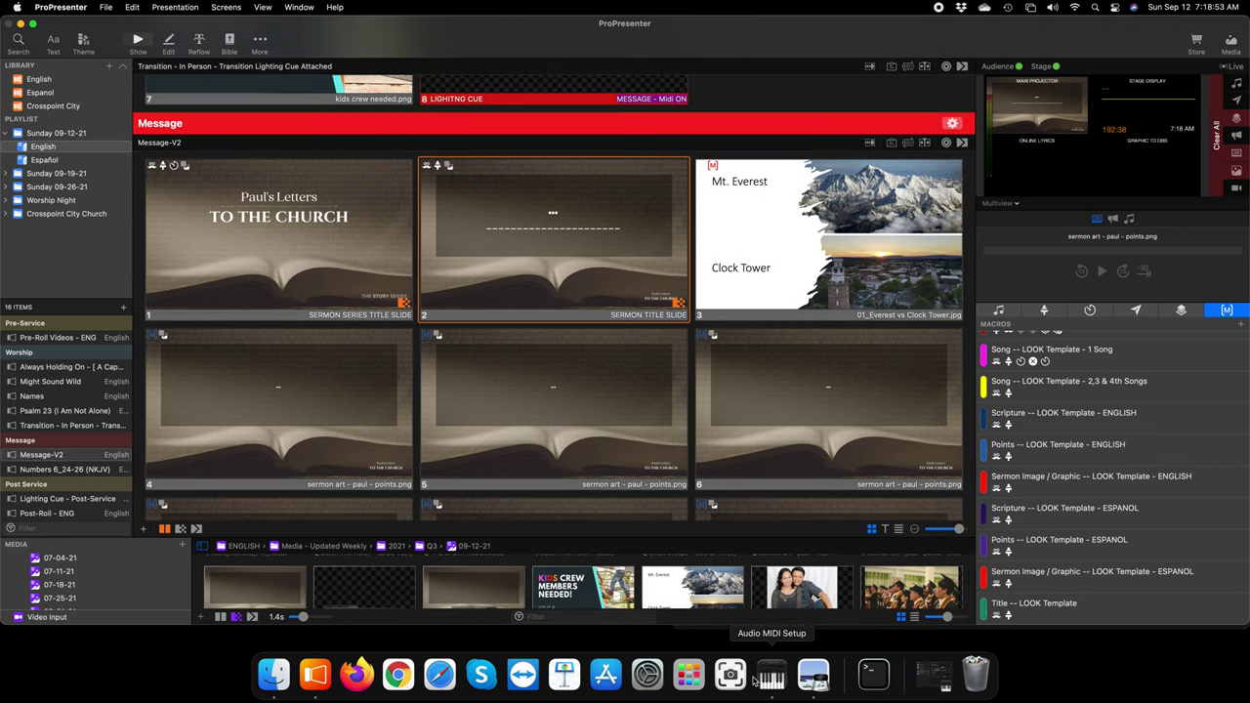
scroll(748, 323, down, 10)
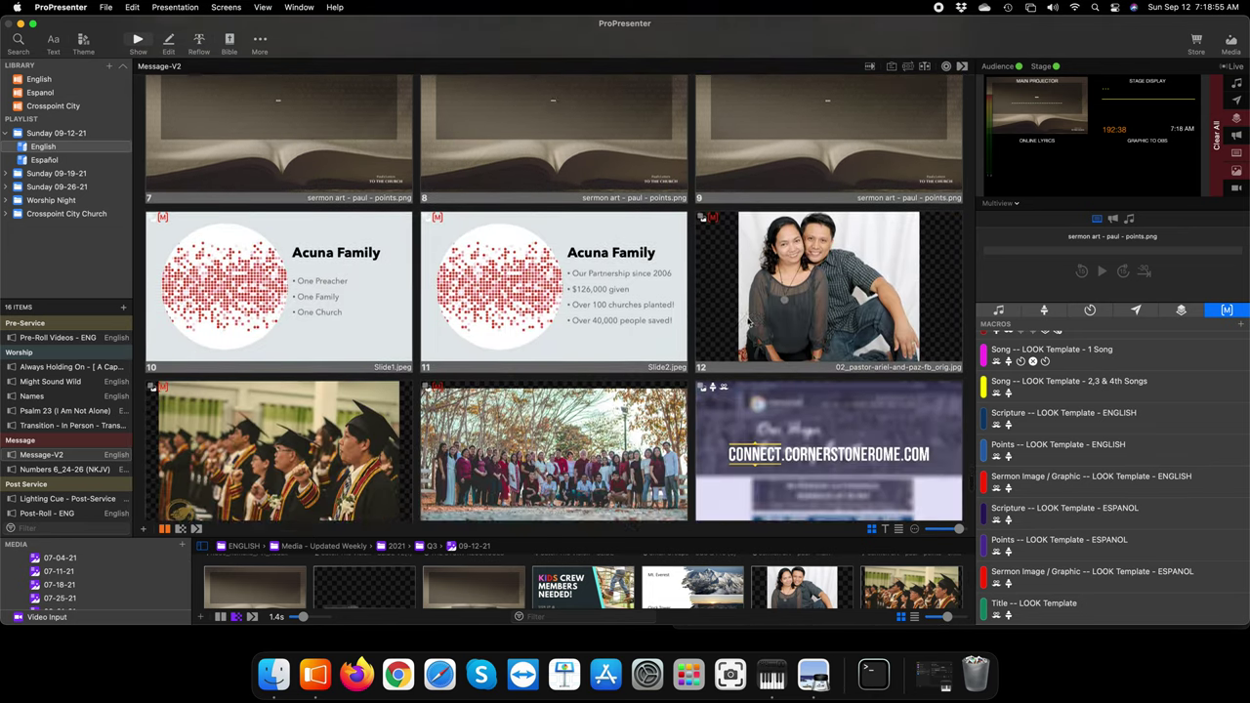